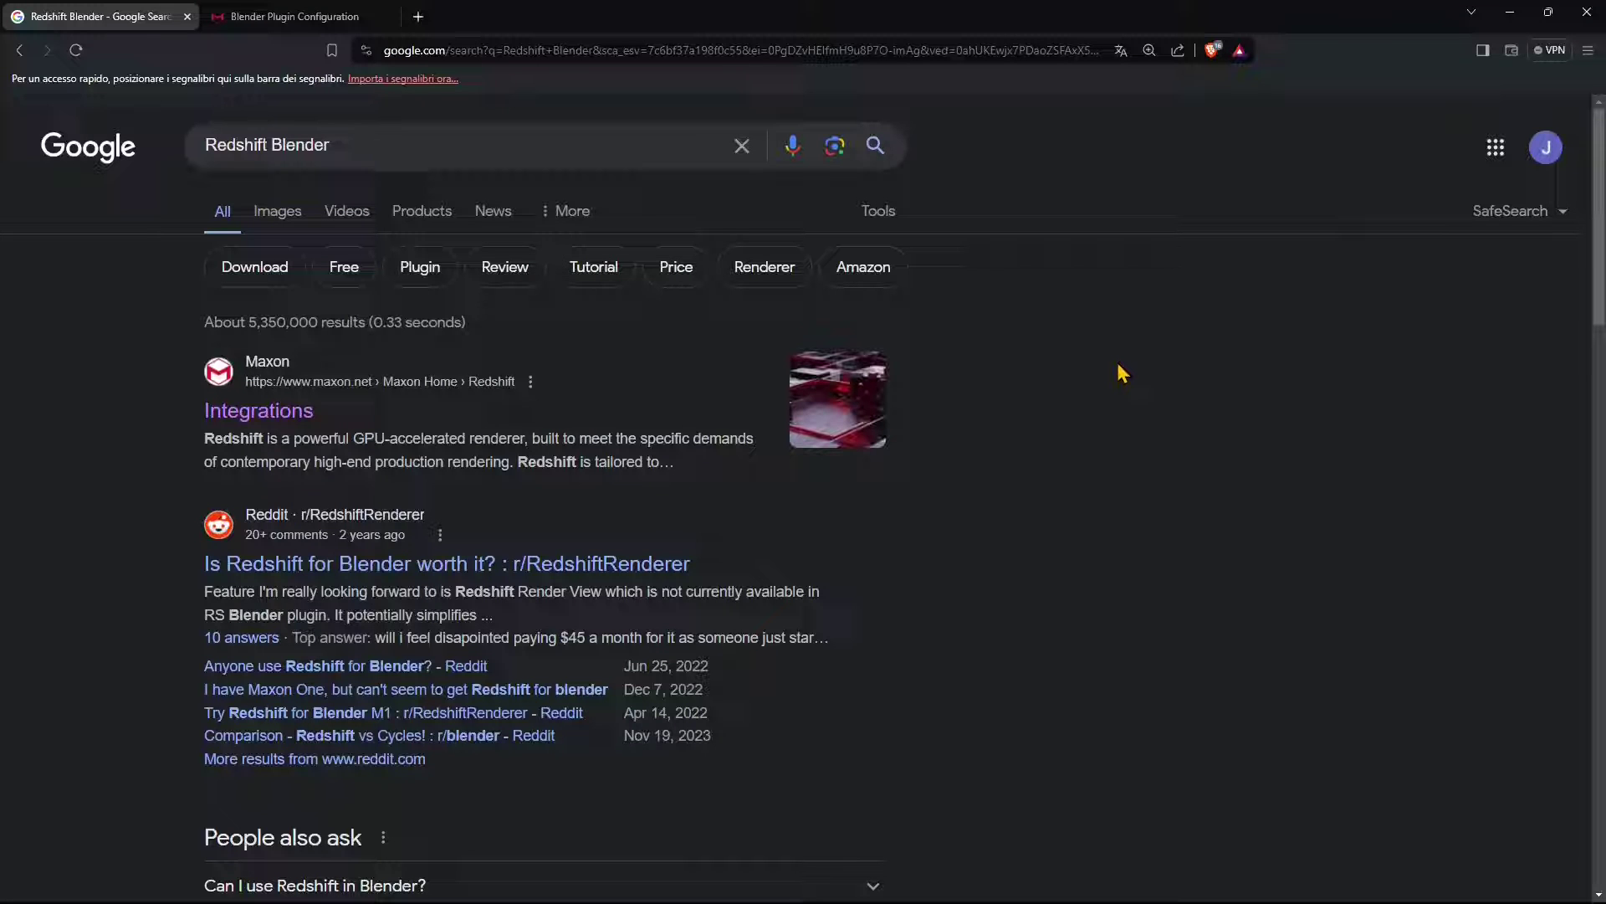
Open the Redshift Integrations result in a new tab beside the Blender Plugin Configuration page.
double_click(239, 144)
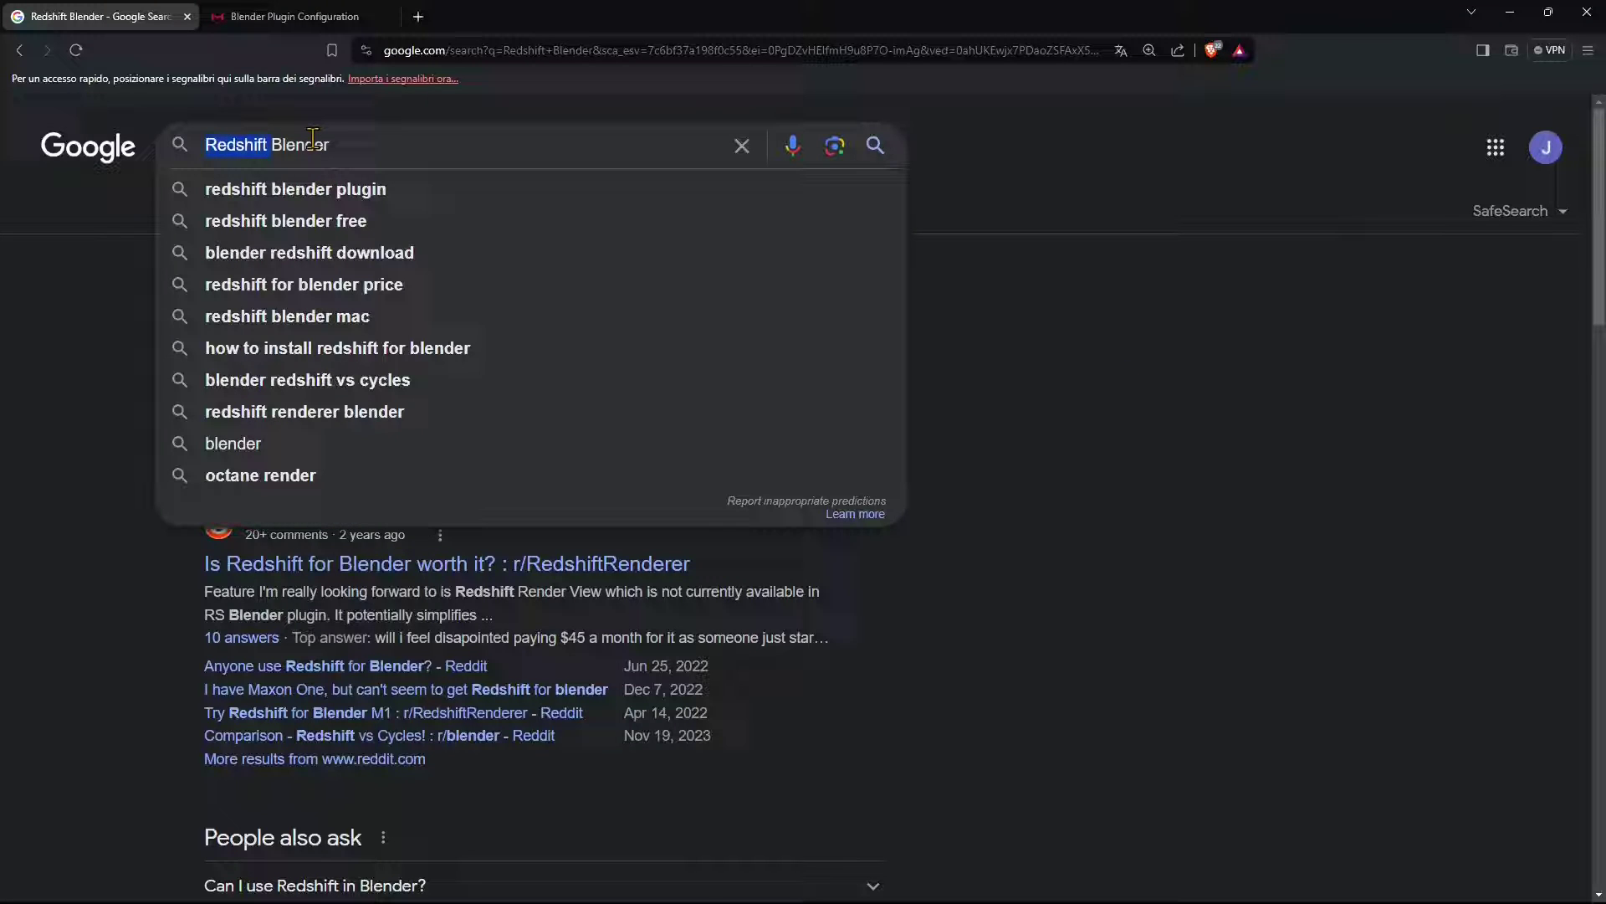
click(60, 432)
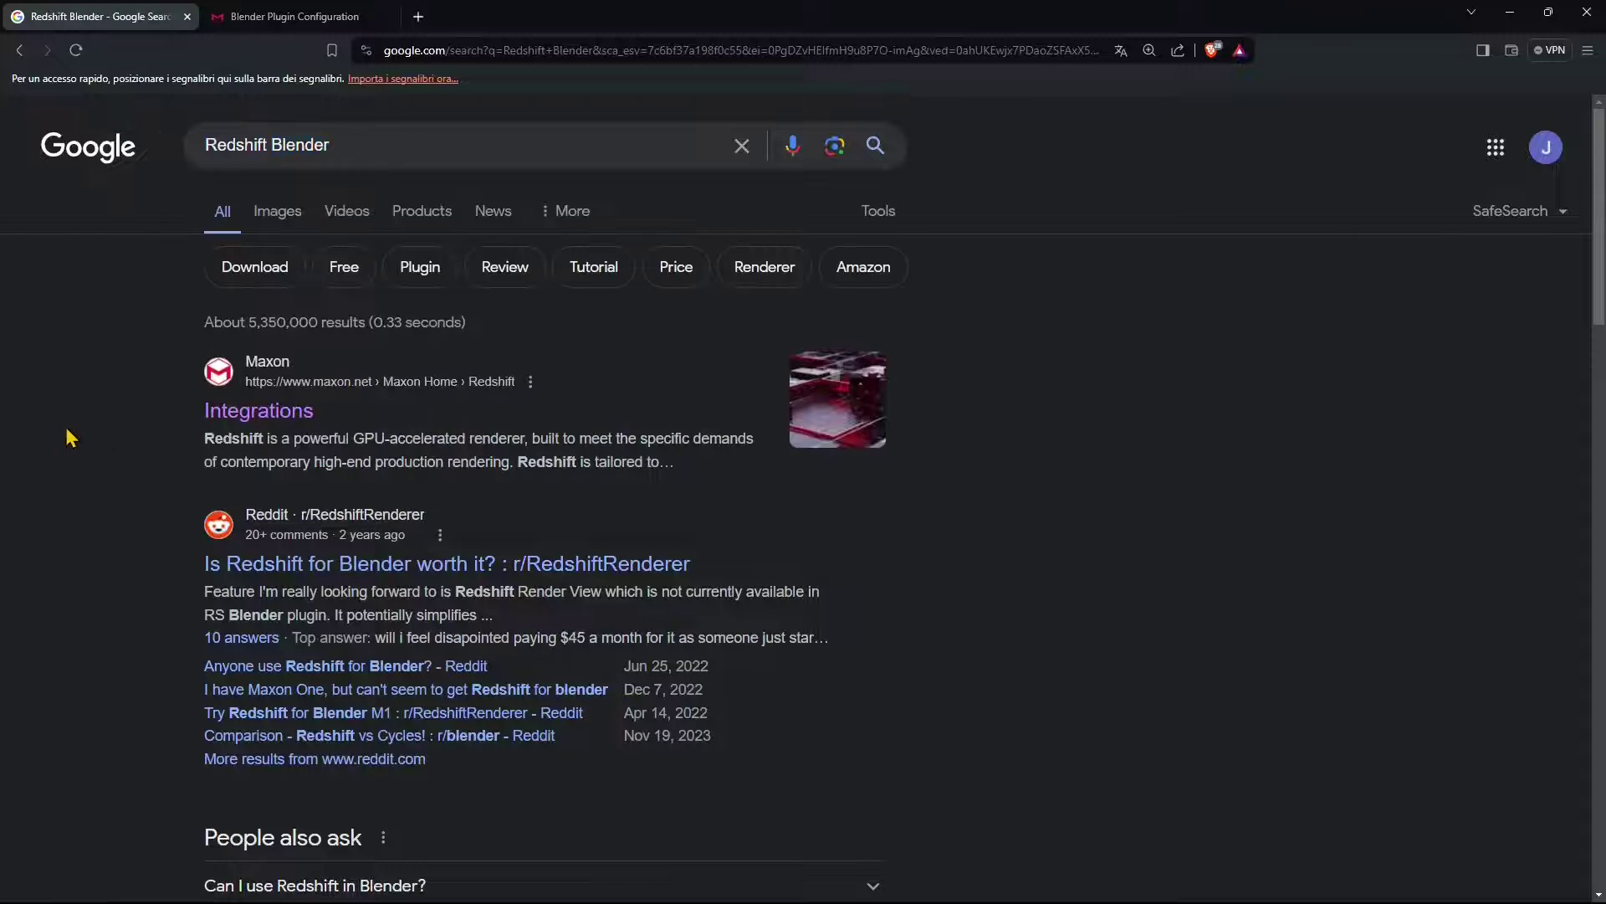
right_click(264, 413)
click(326, 427)
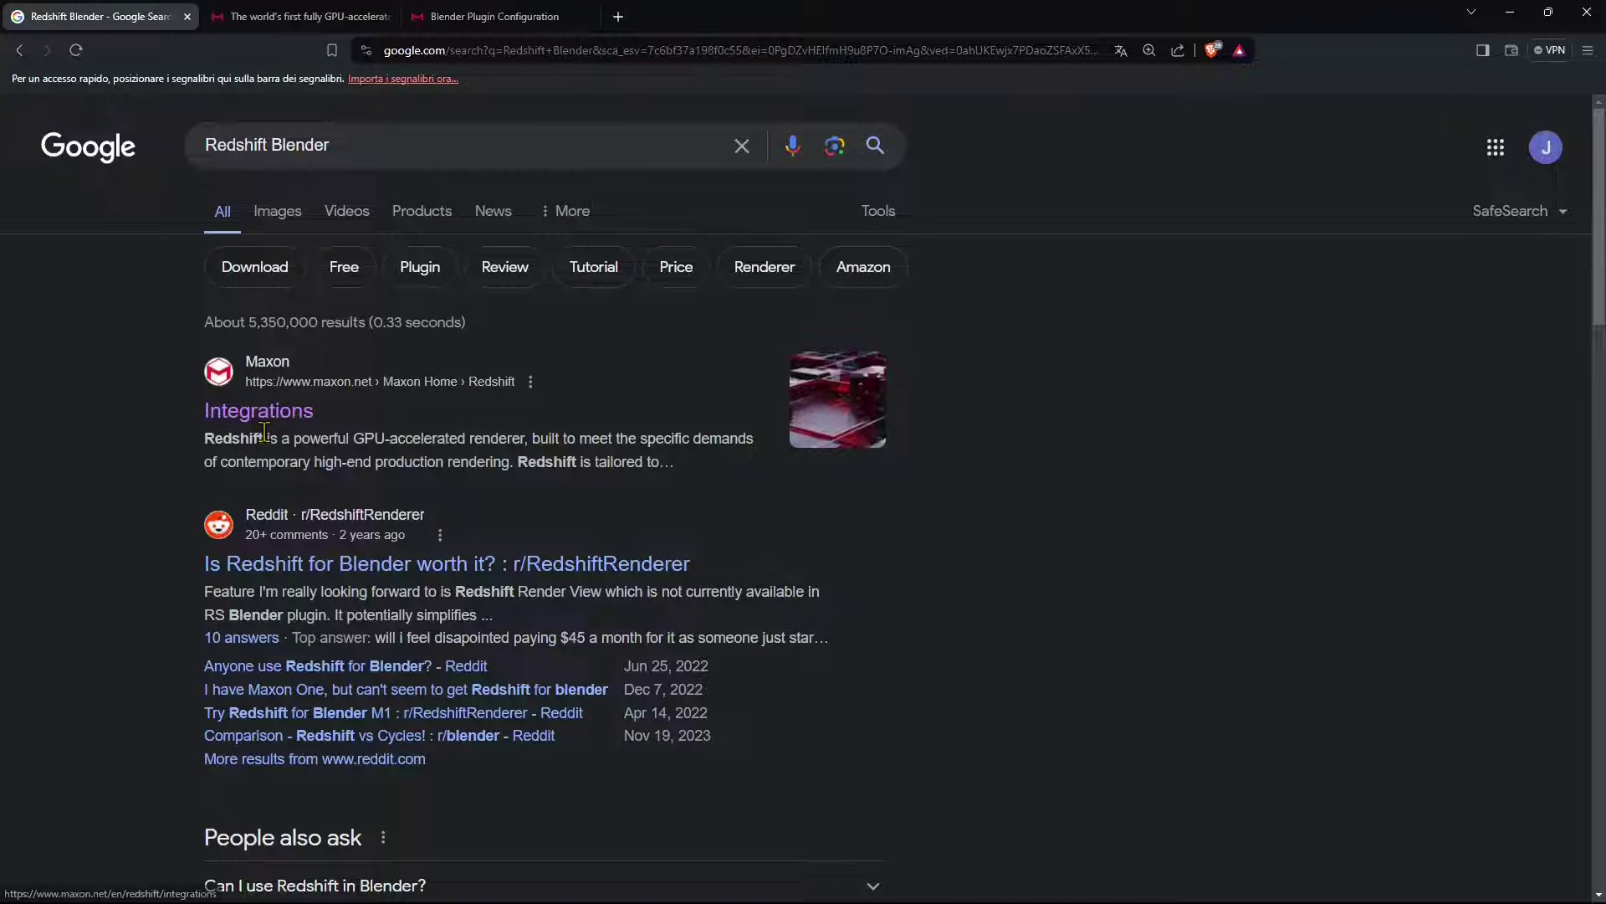
click(459, 30)
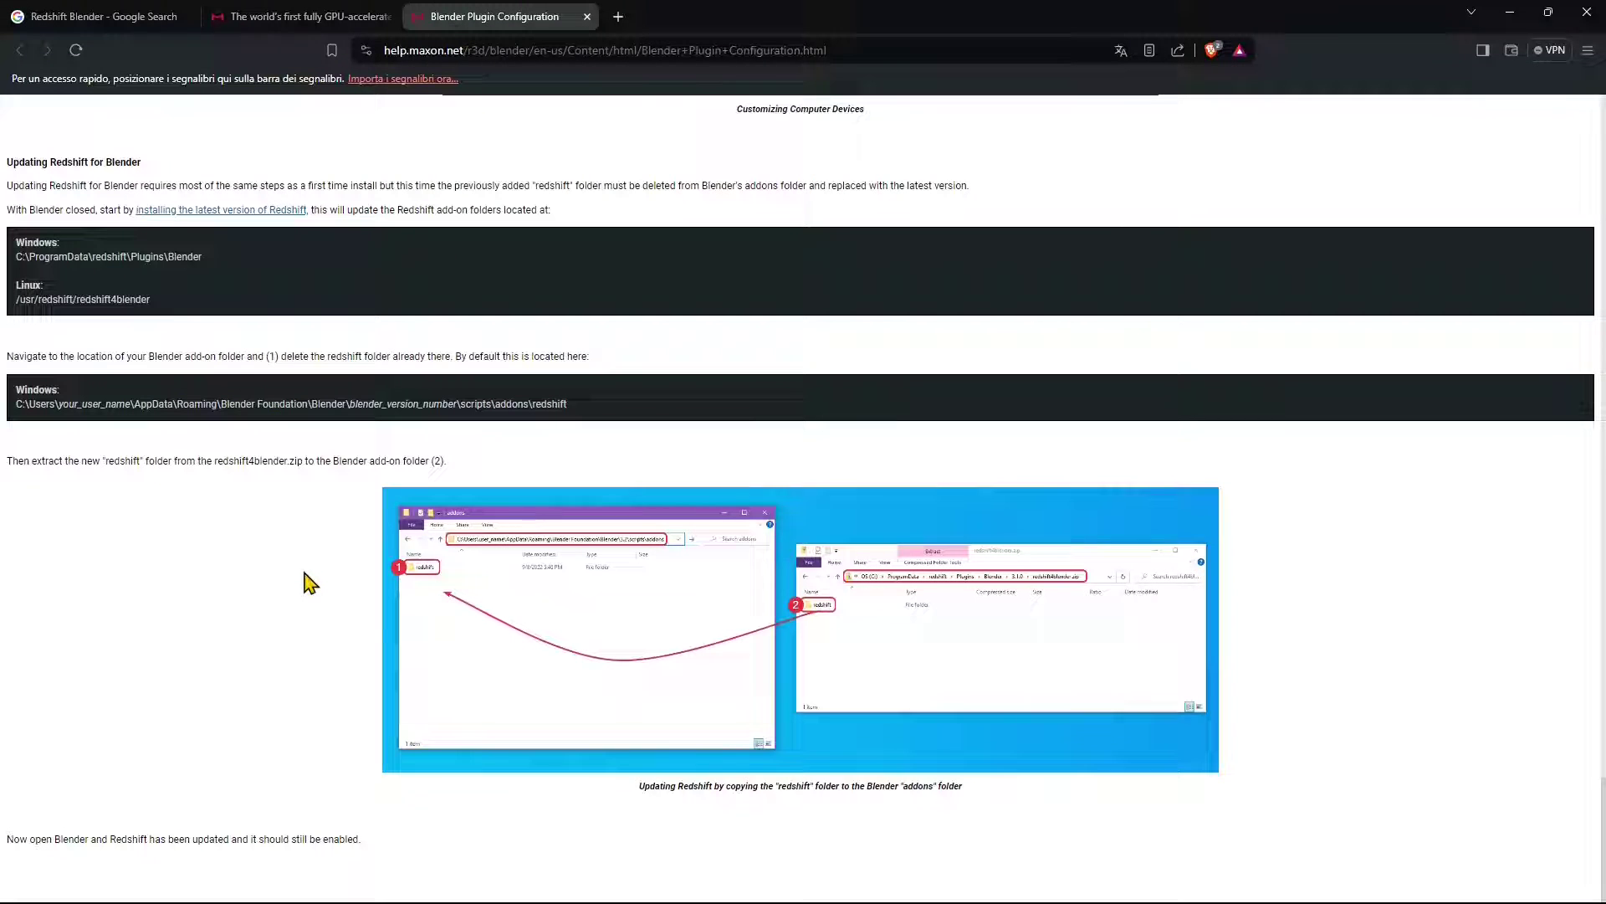
click(316, 18)
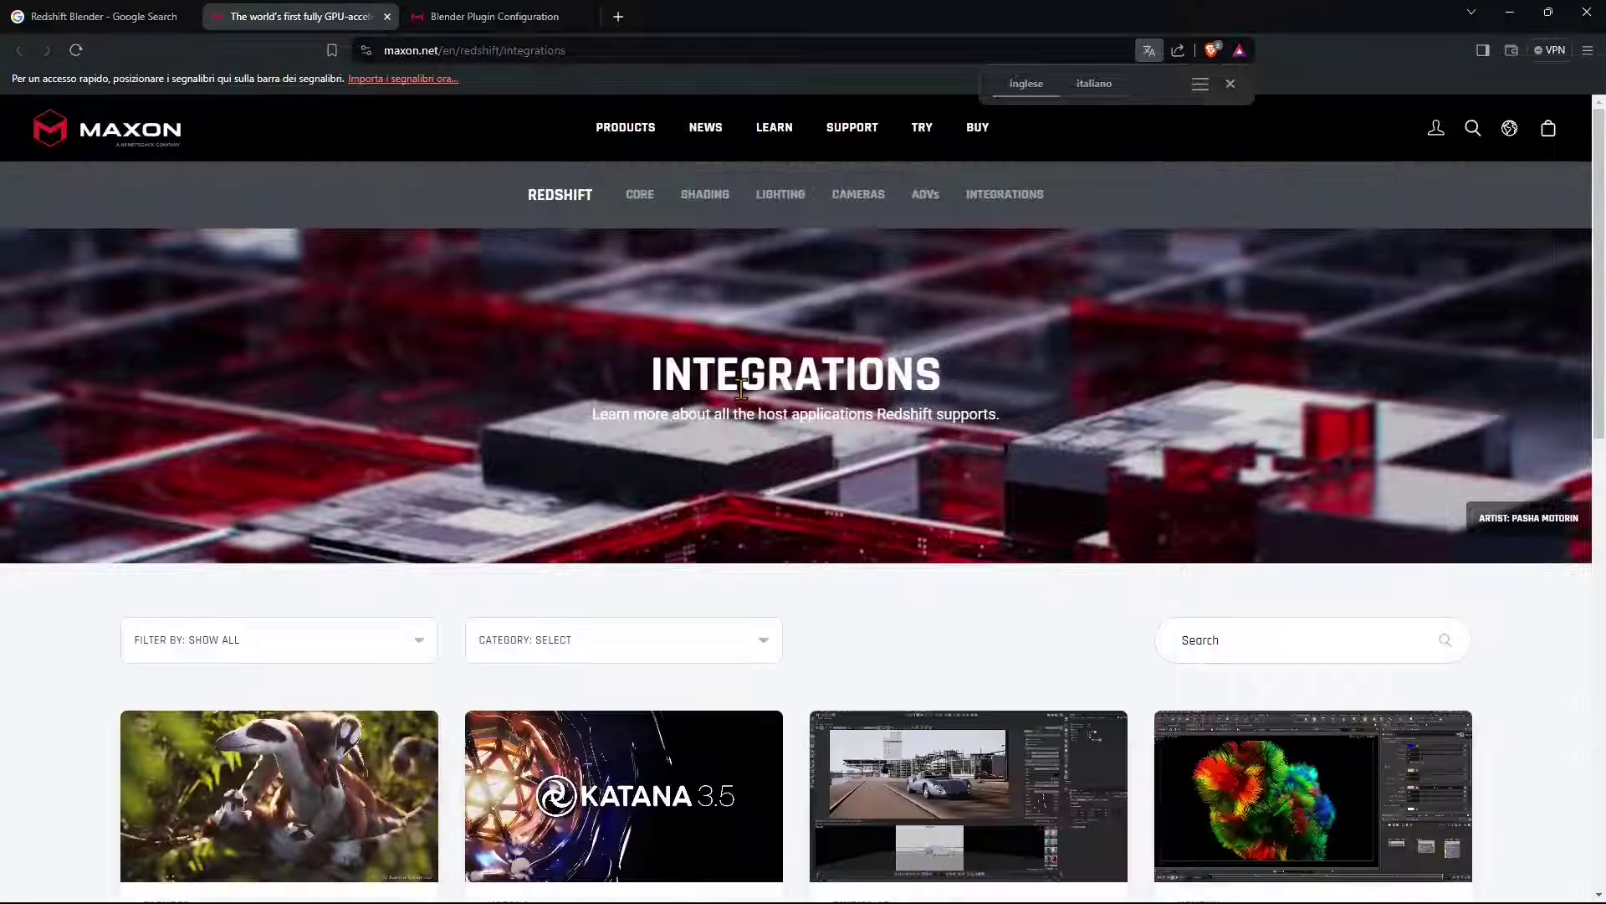
Browse the Integrations page, view the enlarged Blender card image, then close that tab.
scroll(771, 456, down, 8)
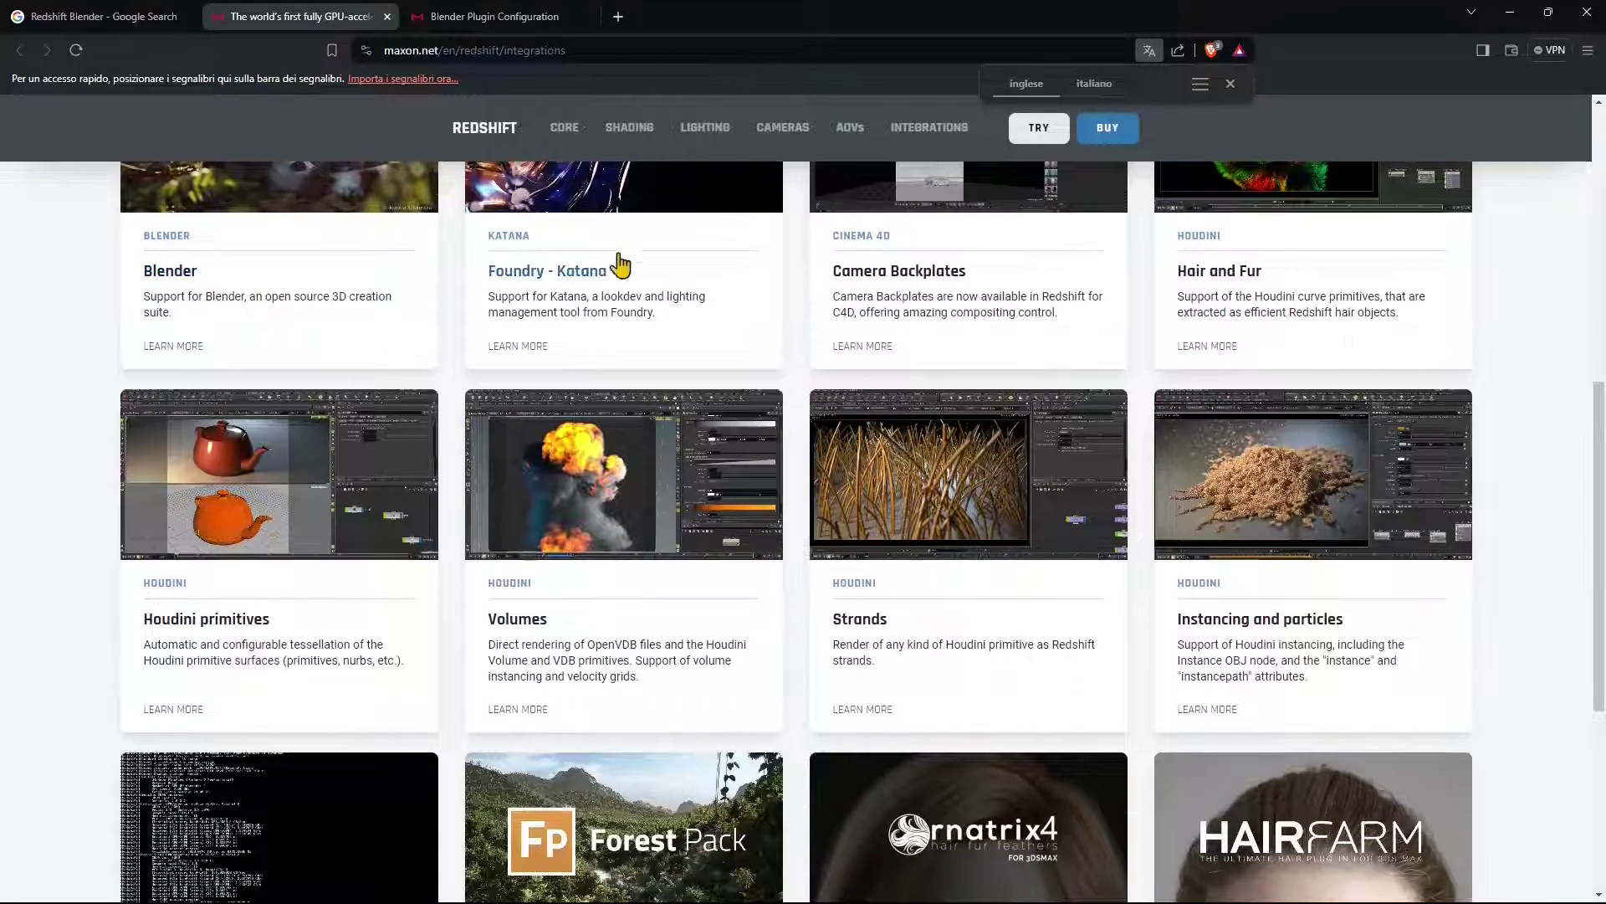
scroll(389, 634, up, 1)
scroll(173, 466, up, 2)
click(172, 466)
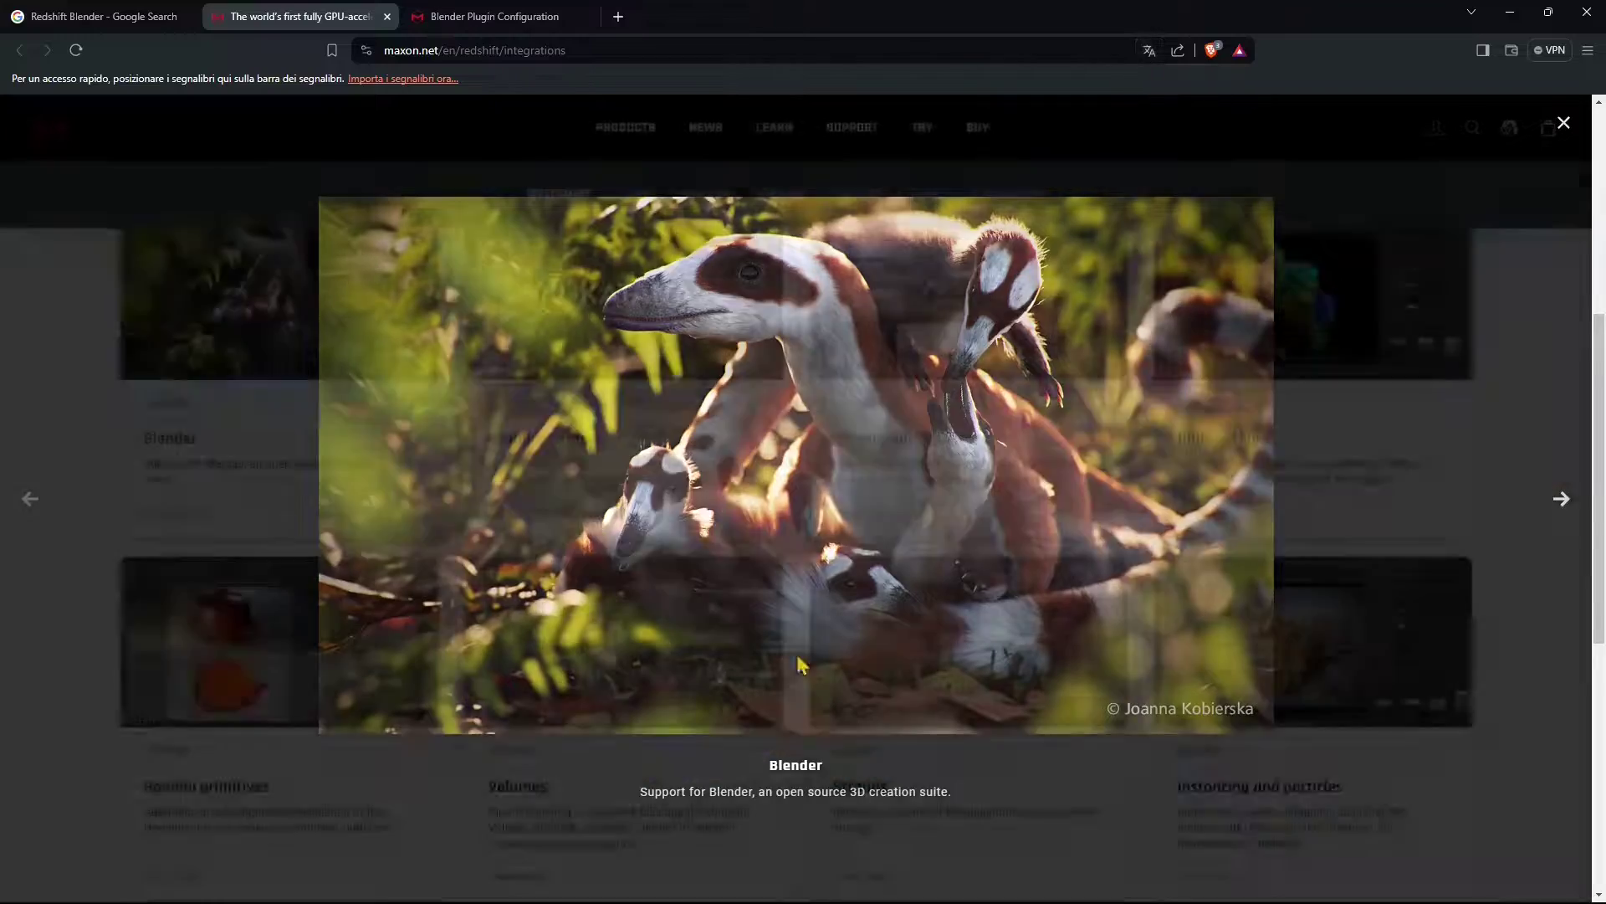
click(798, 658)
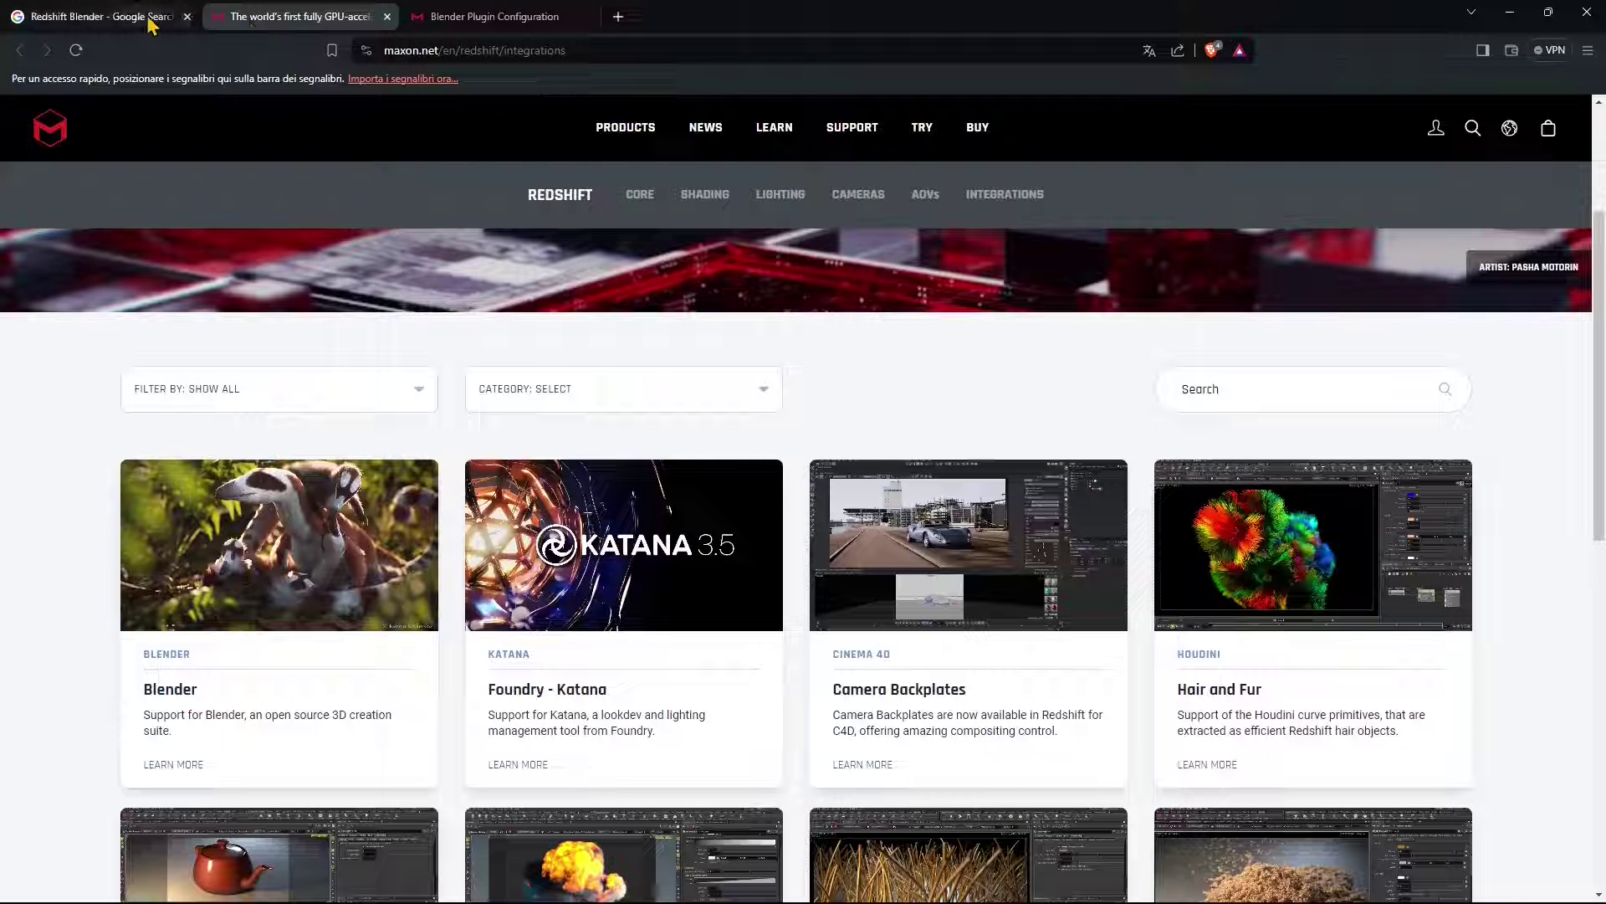
click(388, 17)
Search 'redshift blender plugin' and keep 'Installing Redshift for Blender' as the only help tab.
key(ctrl+shift+Tab)
click(345, 159)
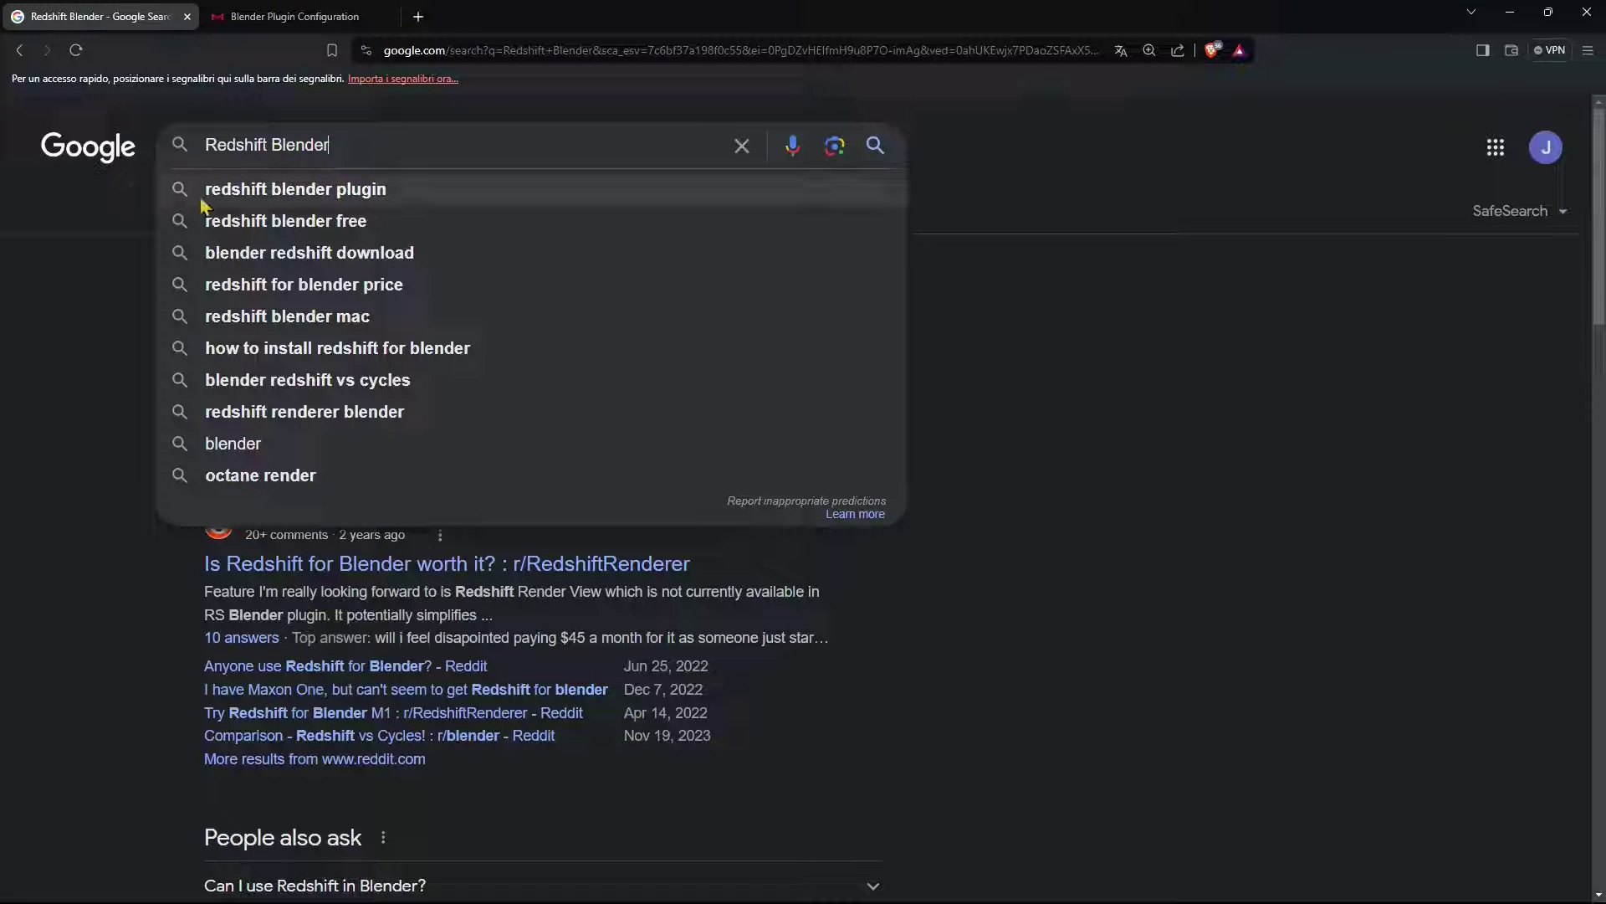
click(356, 201)
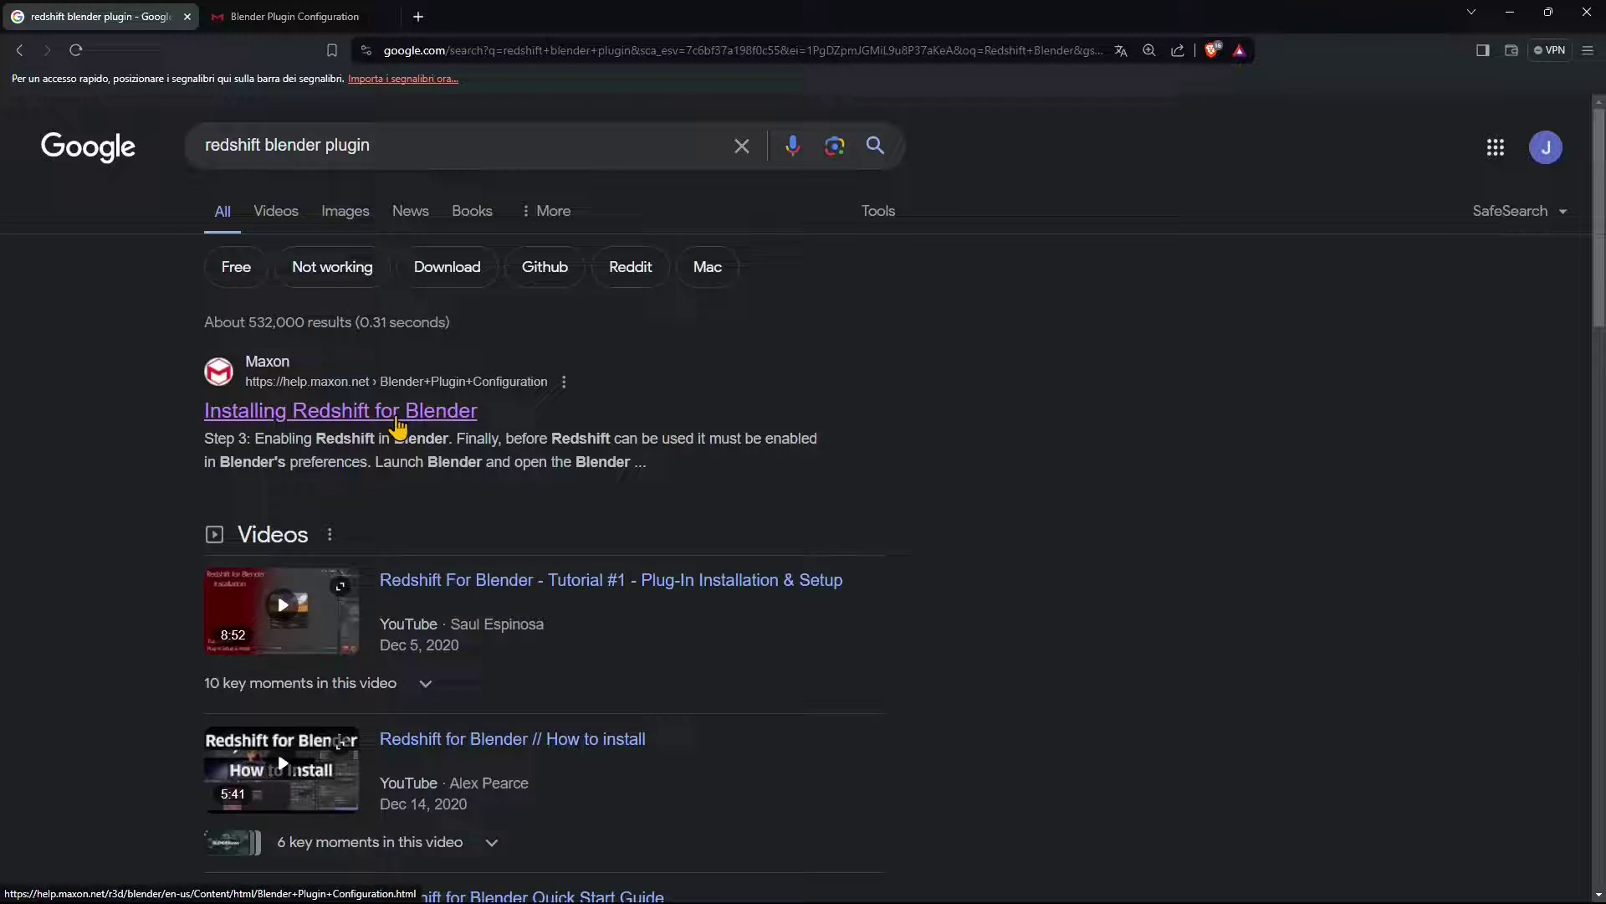
click(398, 428)
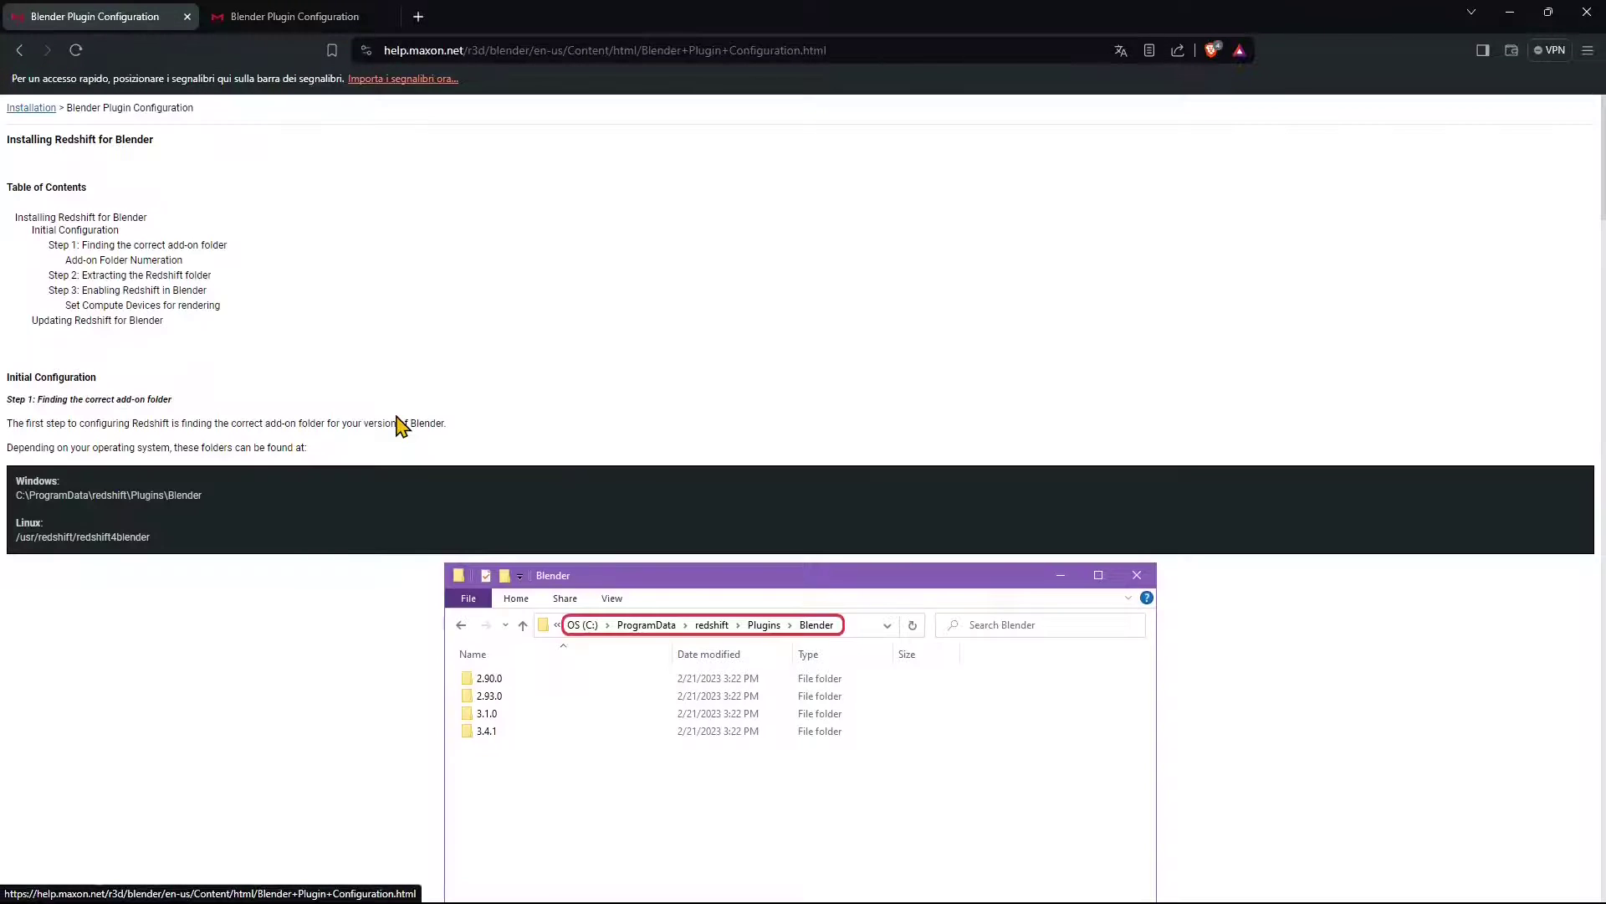
click(330, 11)
click(386, 16)
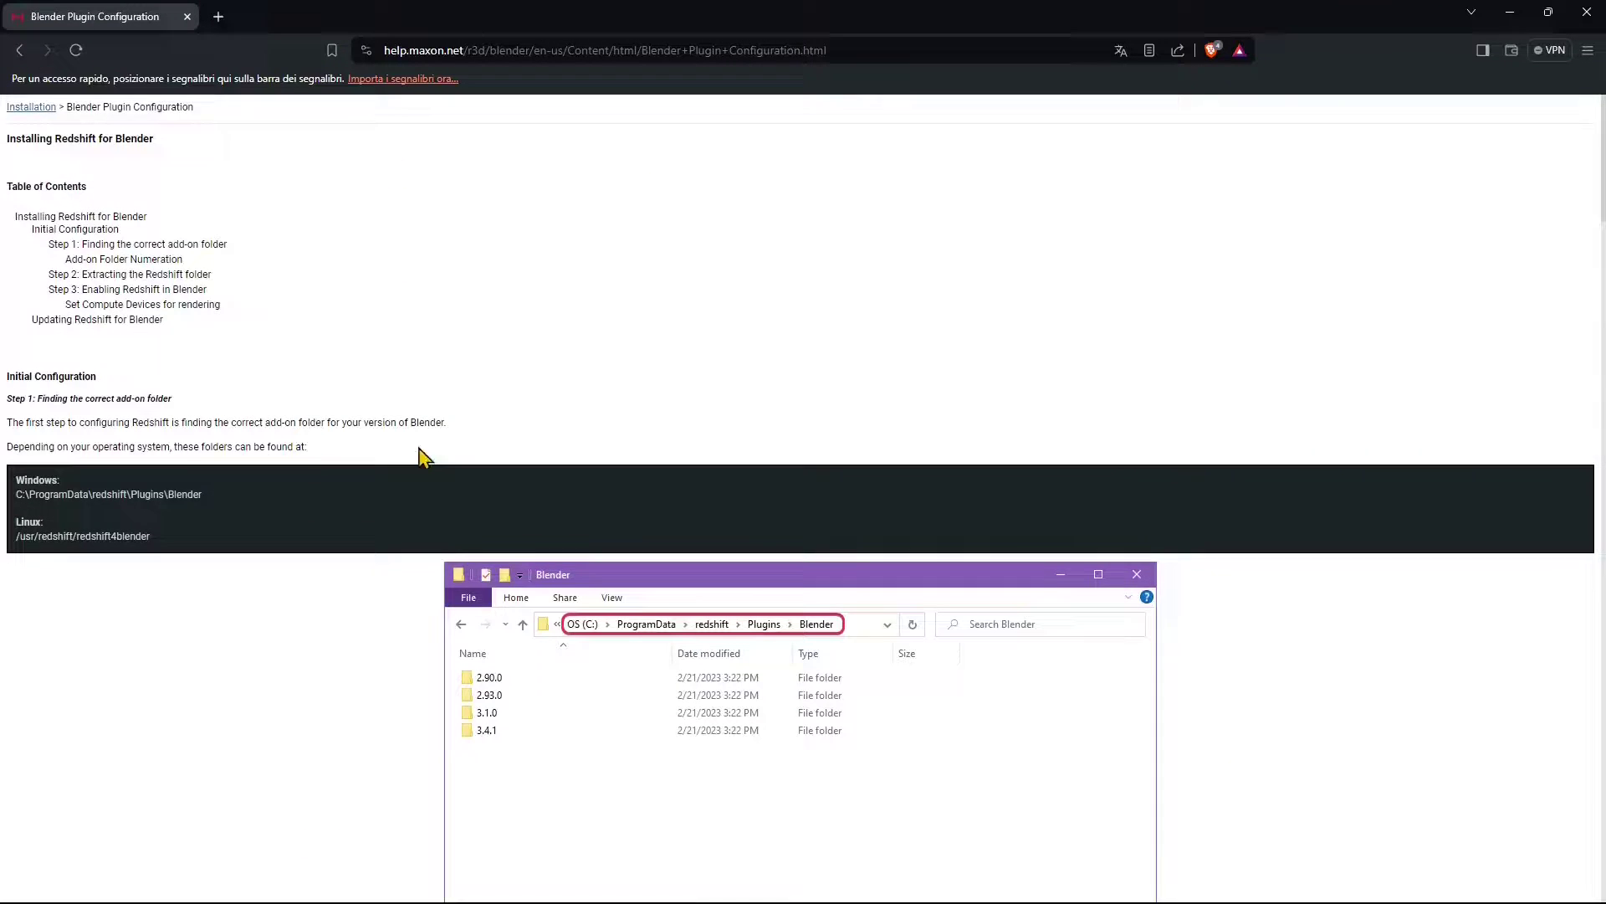
Scroll through the installation guide, then minimize the browser to reveal Blender 4.0.
scroll(420, 456, down, 15)
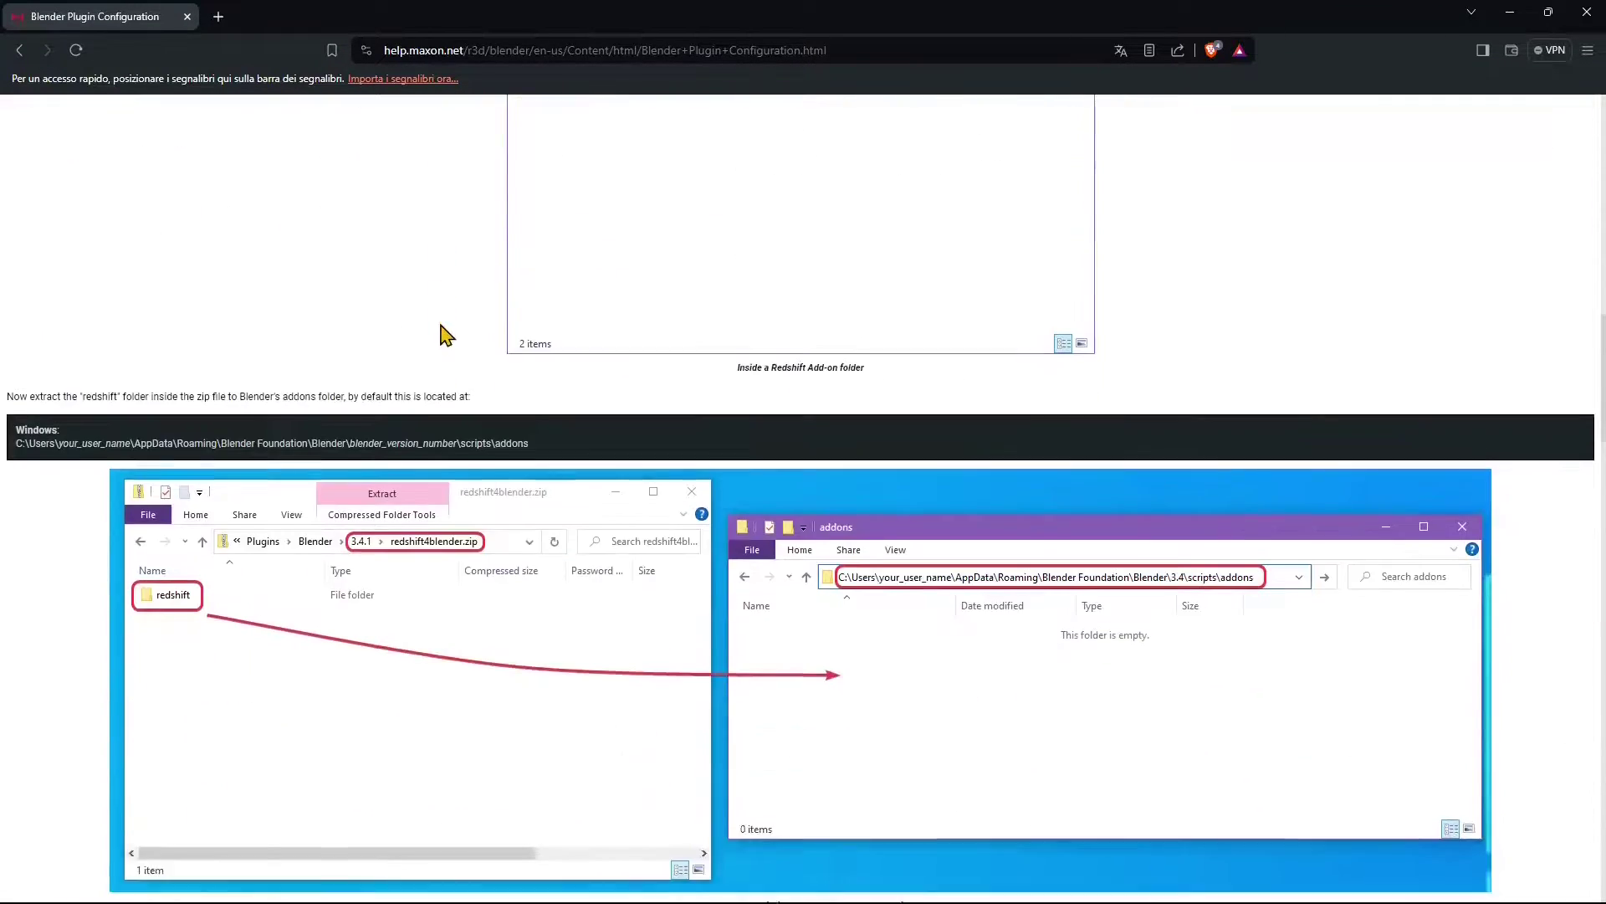
scroll(444, 335, down, 15)
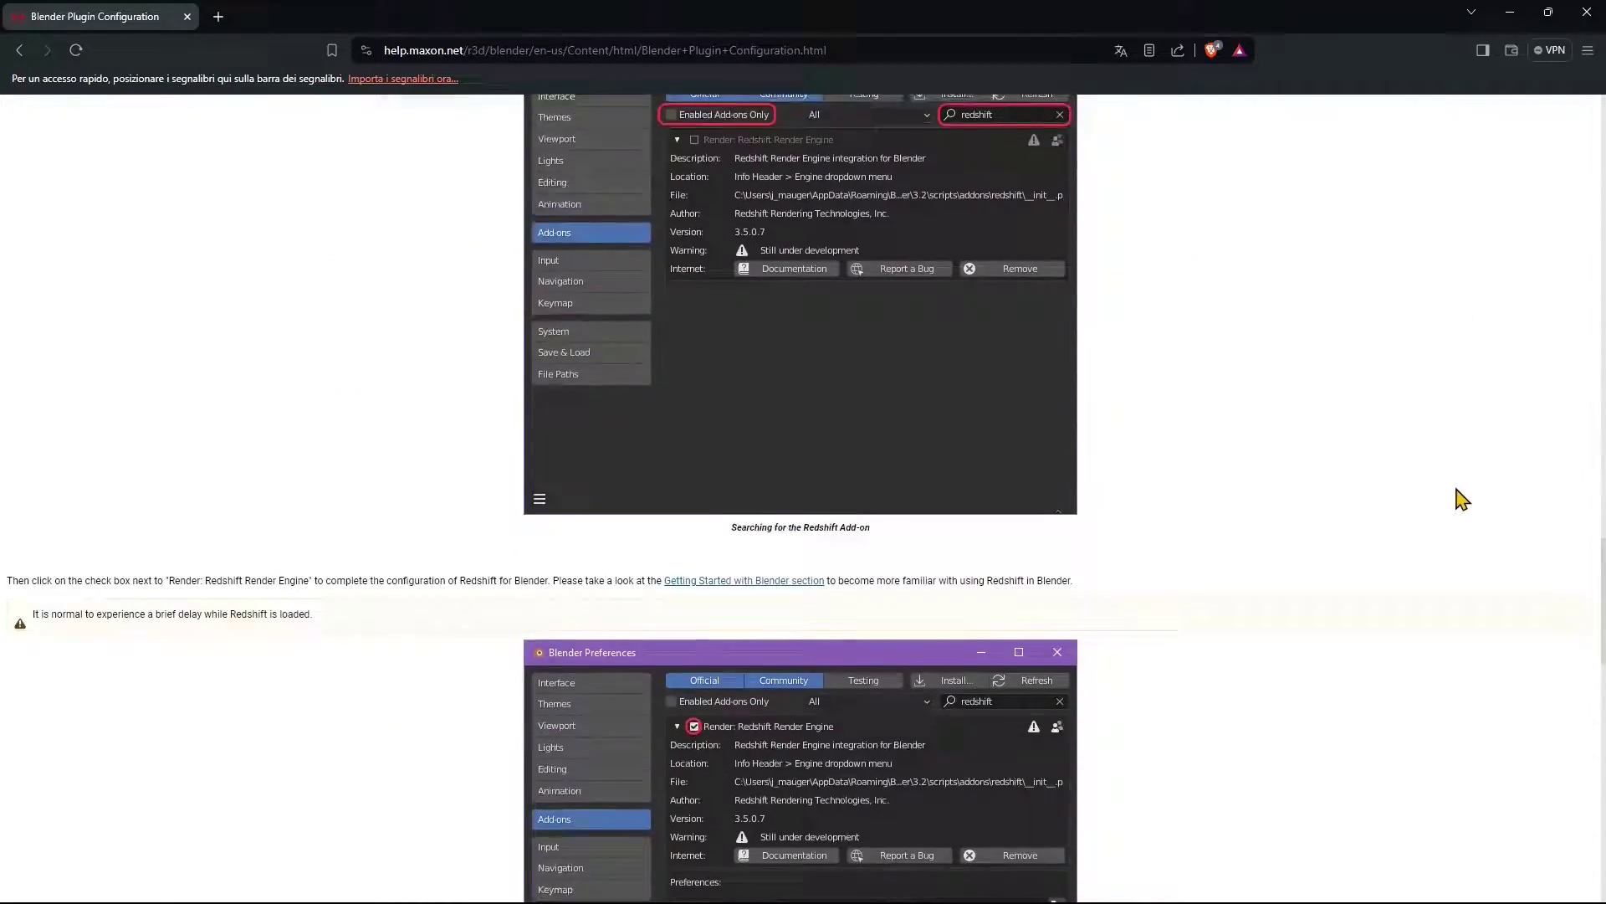
scroll(1462, 500, down, 15)
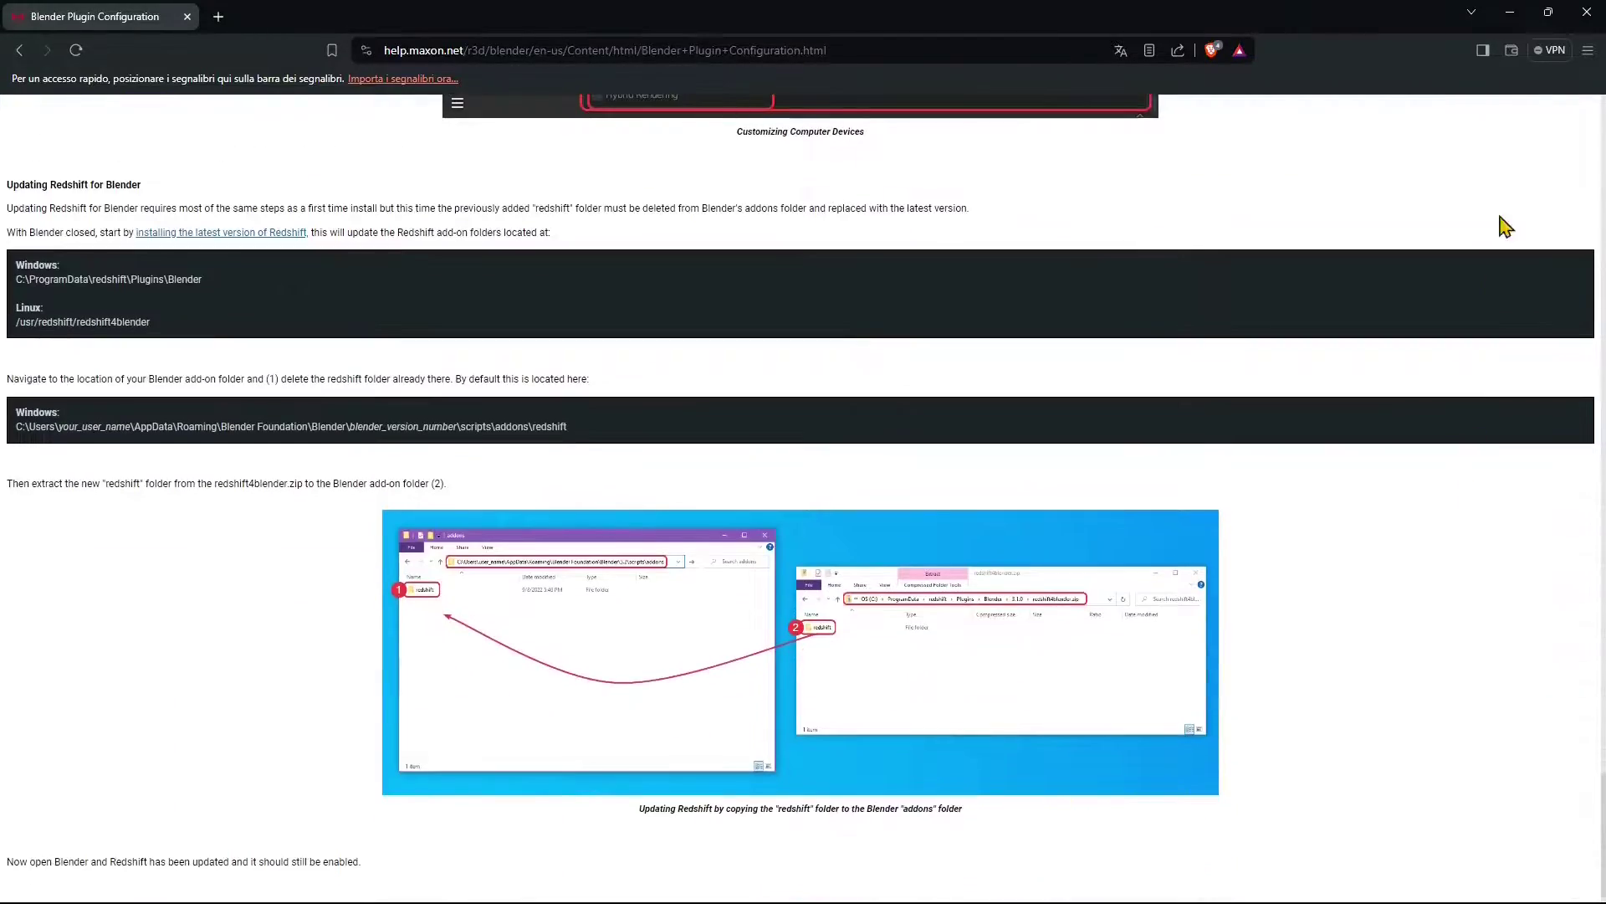
click(1511, 13)
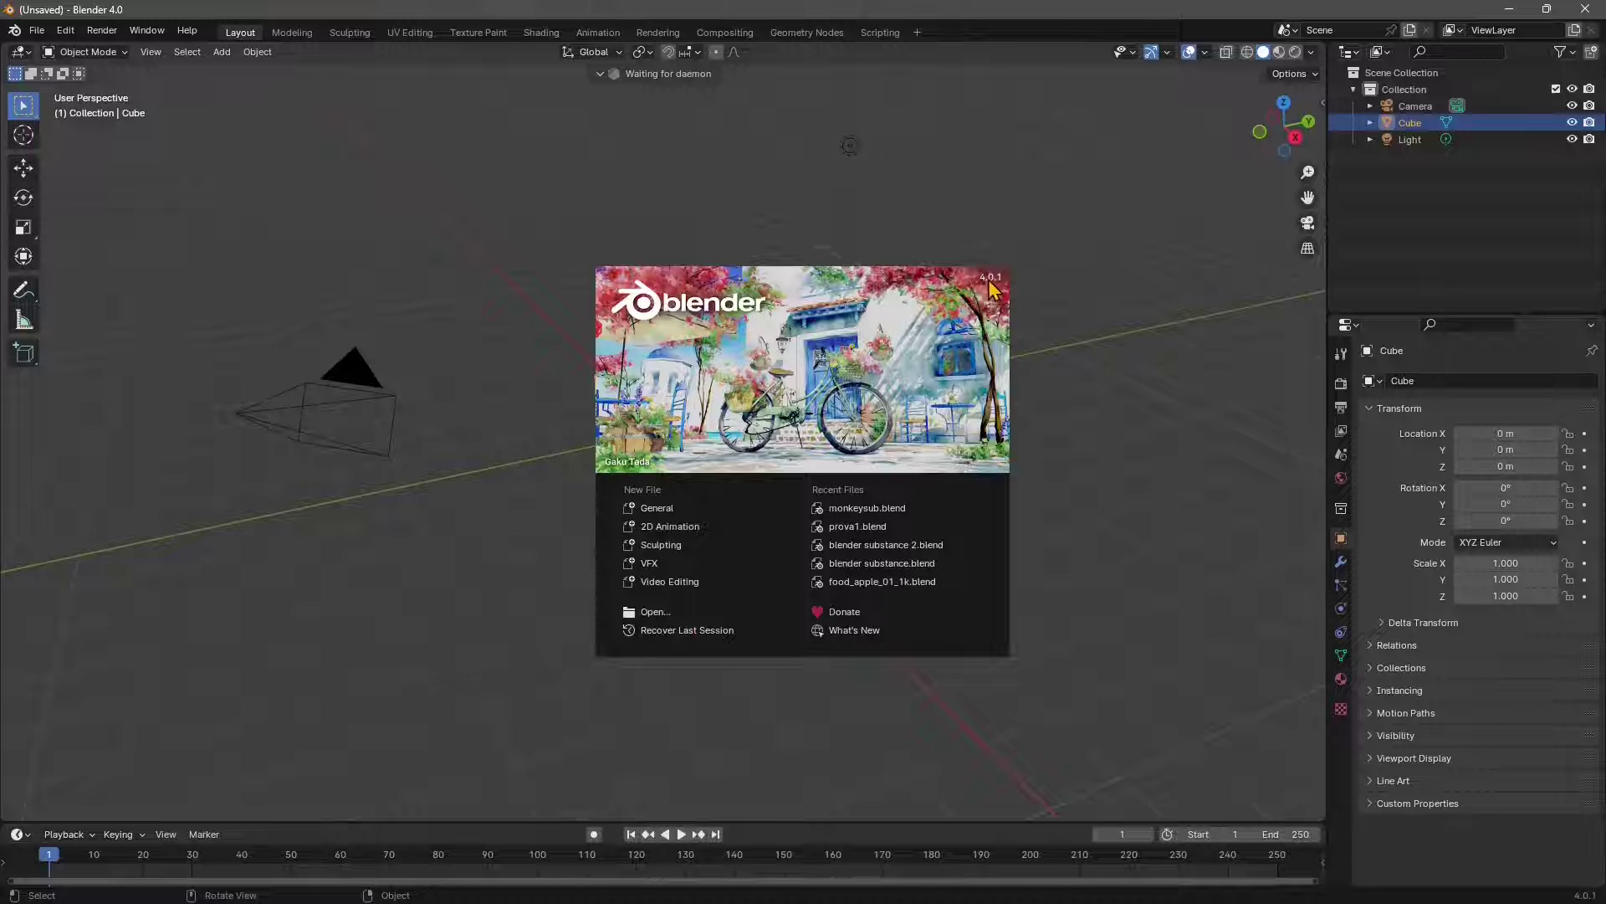
Close the Blender 4.0 splash screen to reveal the default cube scene.
click(1079, 239)
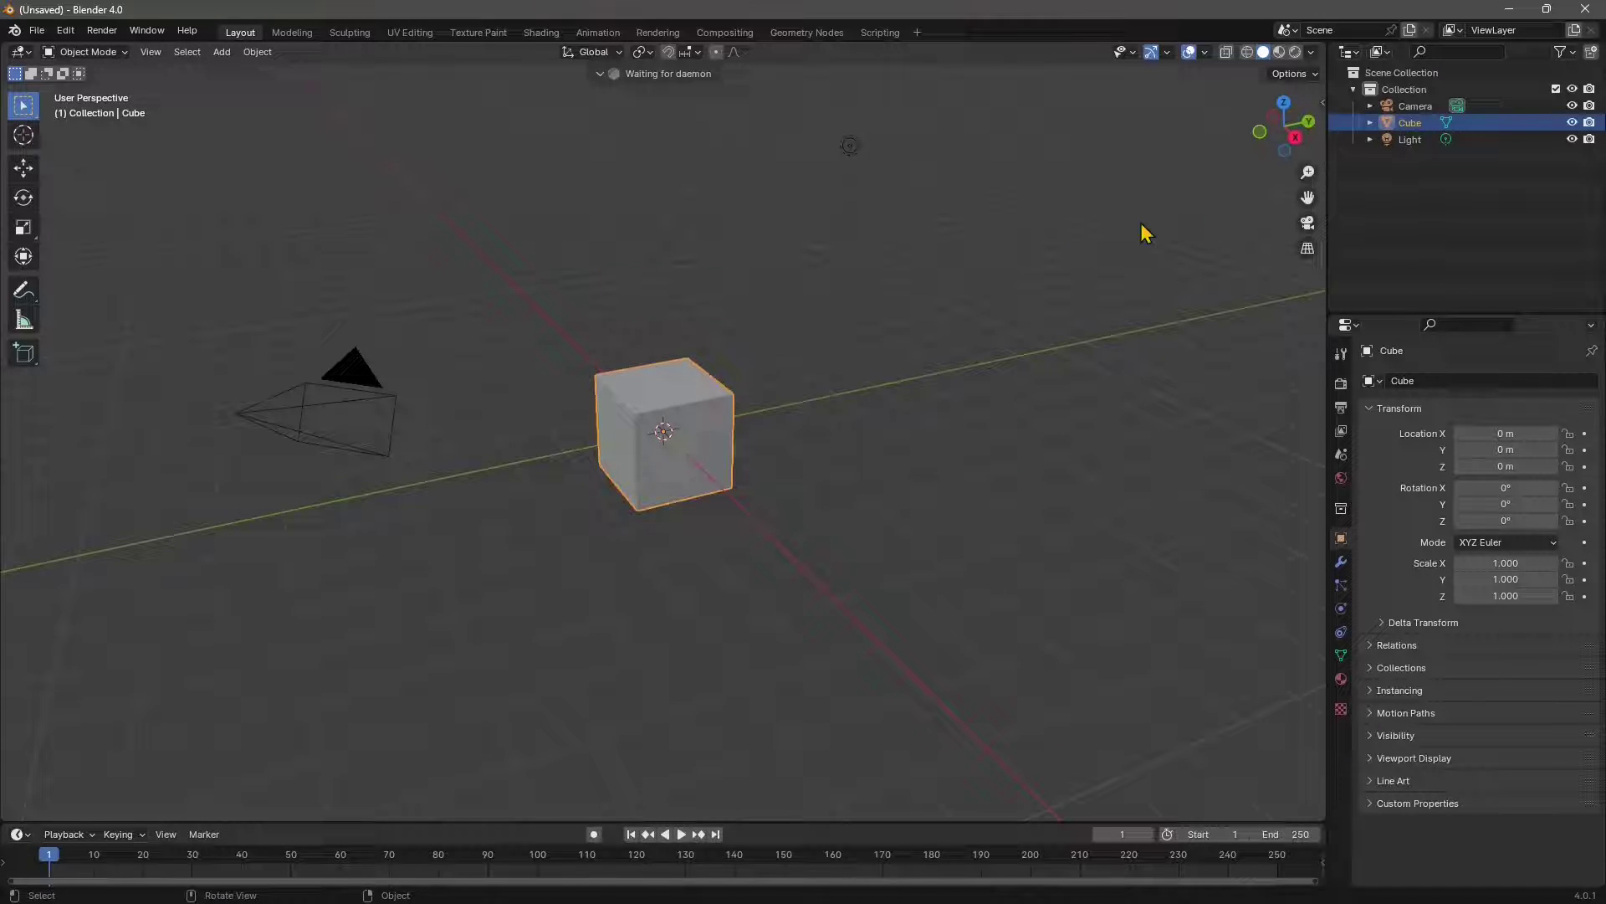
Close Blender, centre the File Explorer window and show its folder path as text.
click(1584, 10)
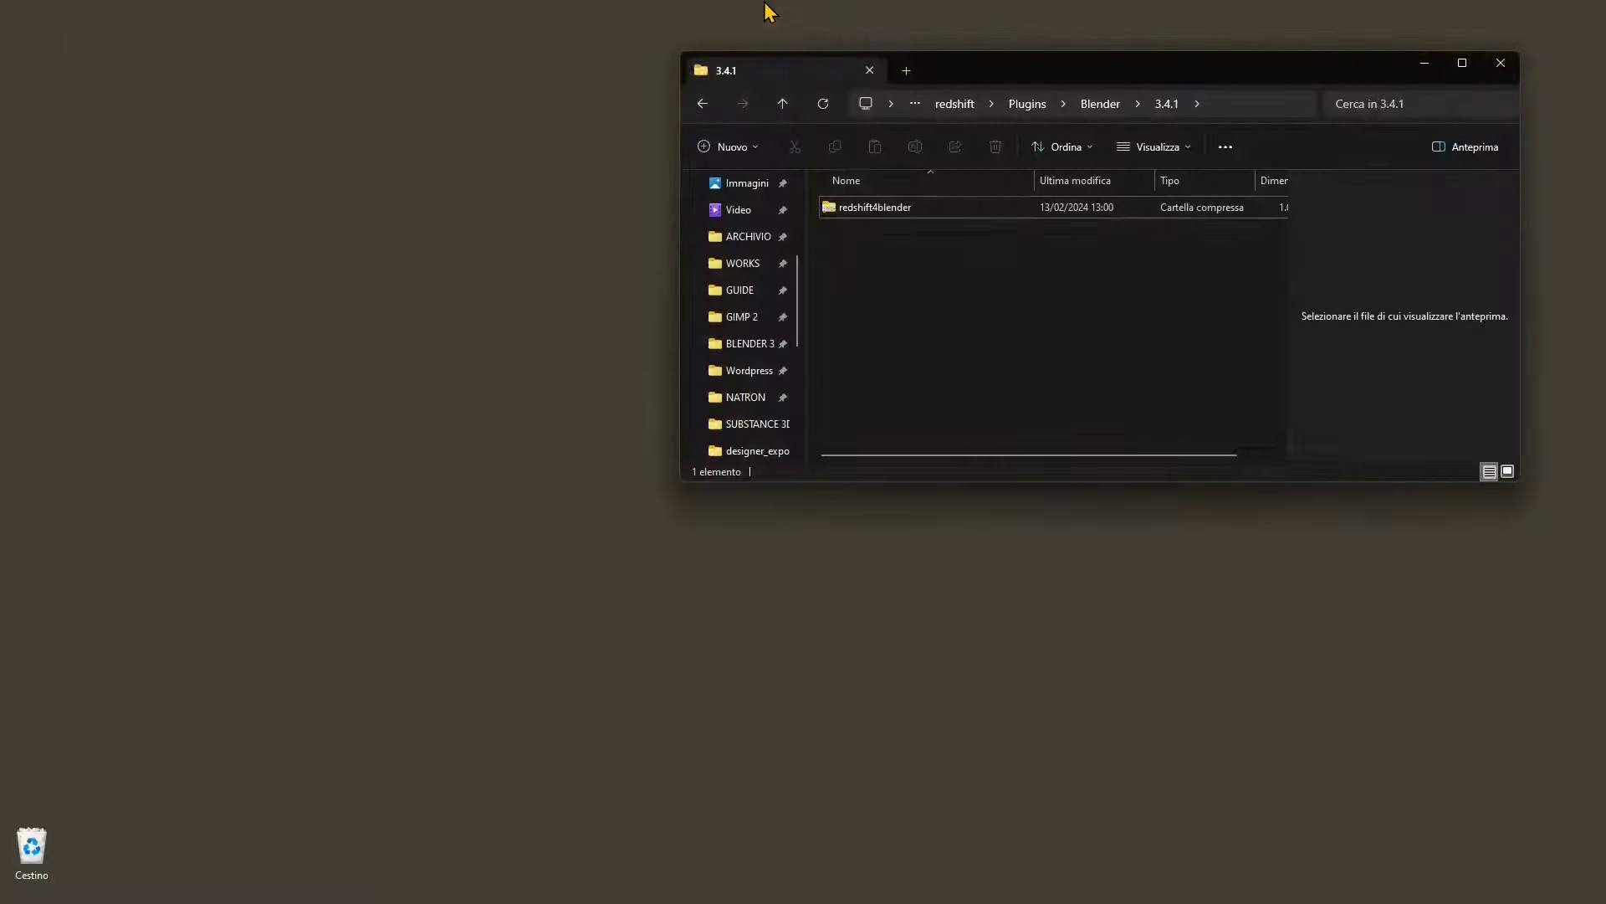
drag(1004, 86, 631, 220)
click(620, 244)
click(866, 247)
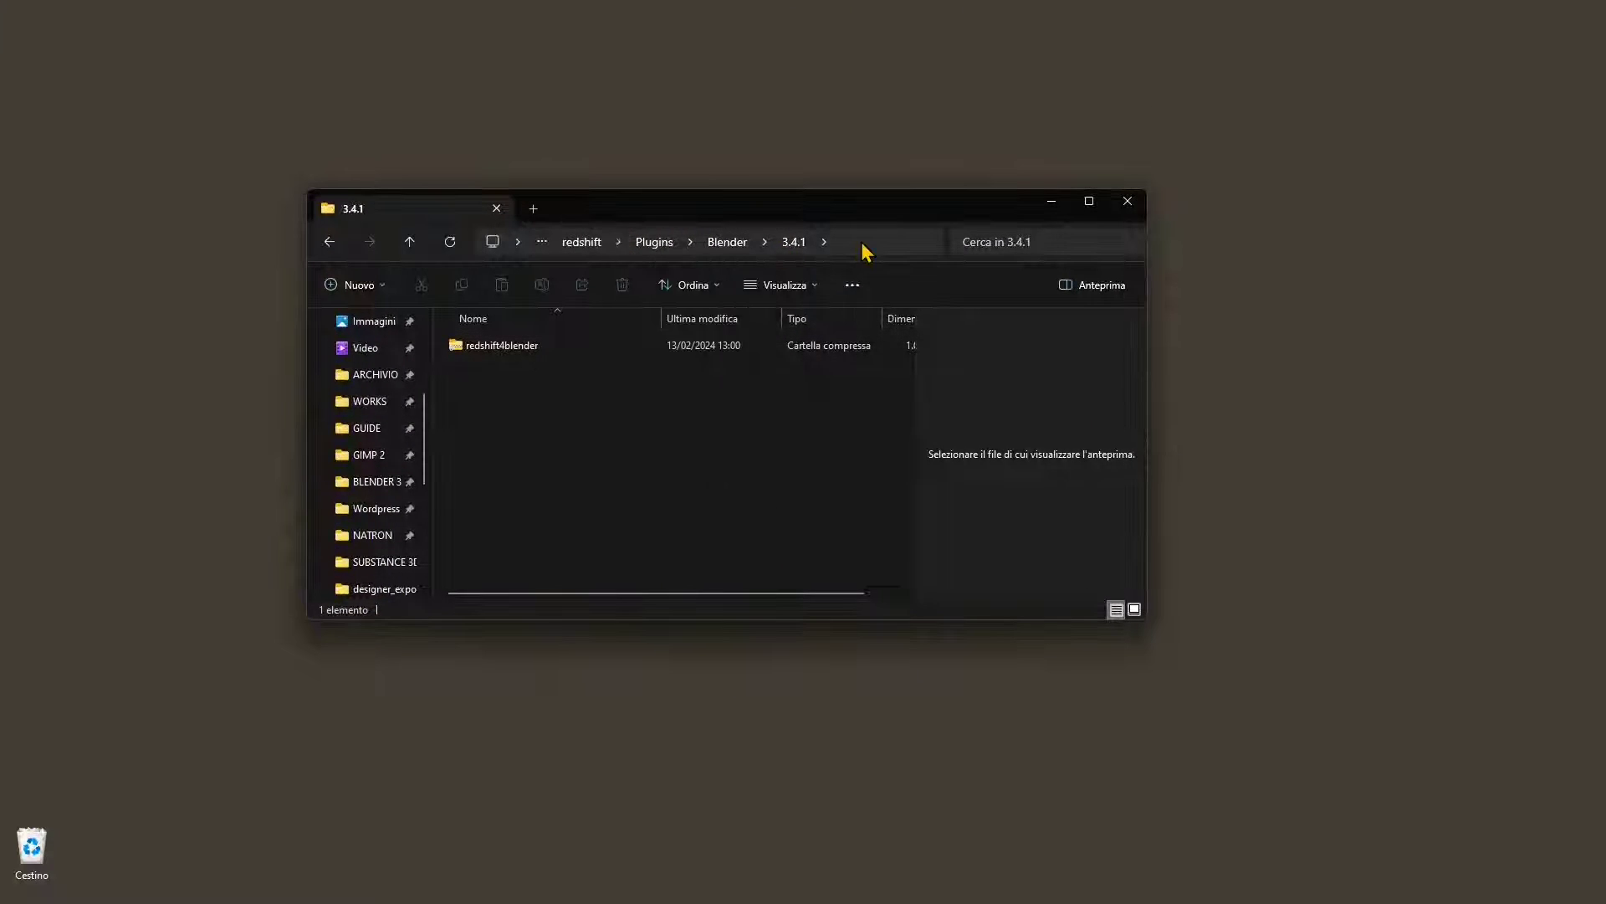
click(887, 246)
Inspect the ProgramData, redshift, Blender and 3.4.1 parts of the path, then go up to redshift.
drag(728, 242, 494, 246)
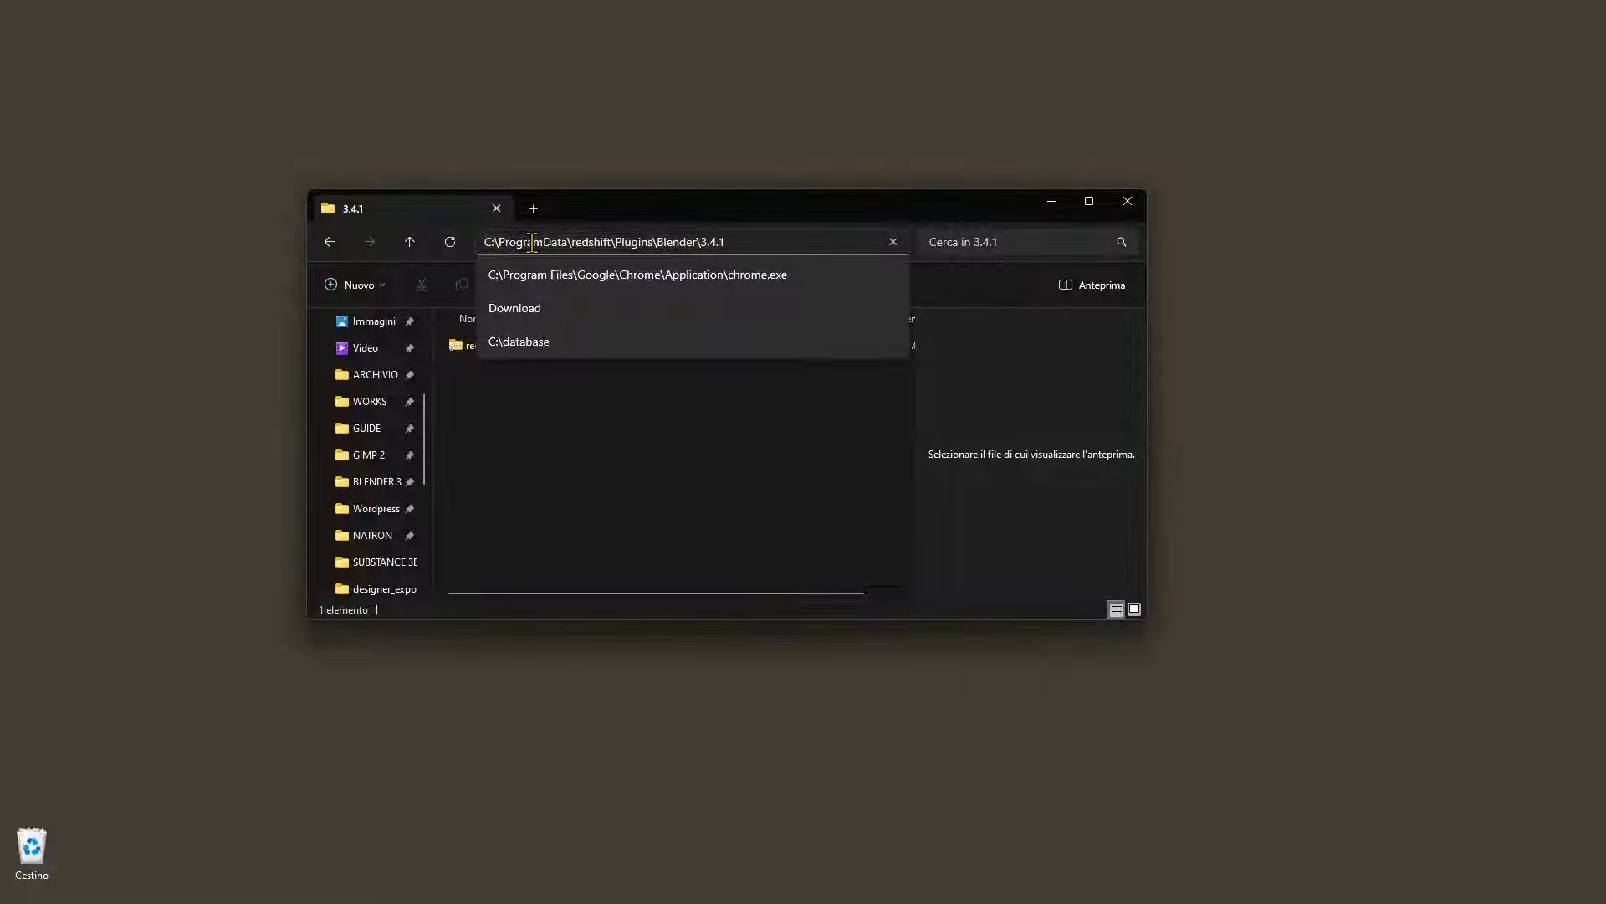
double_click(533, 244)
double_click(590, 243)
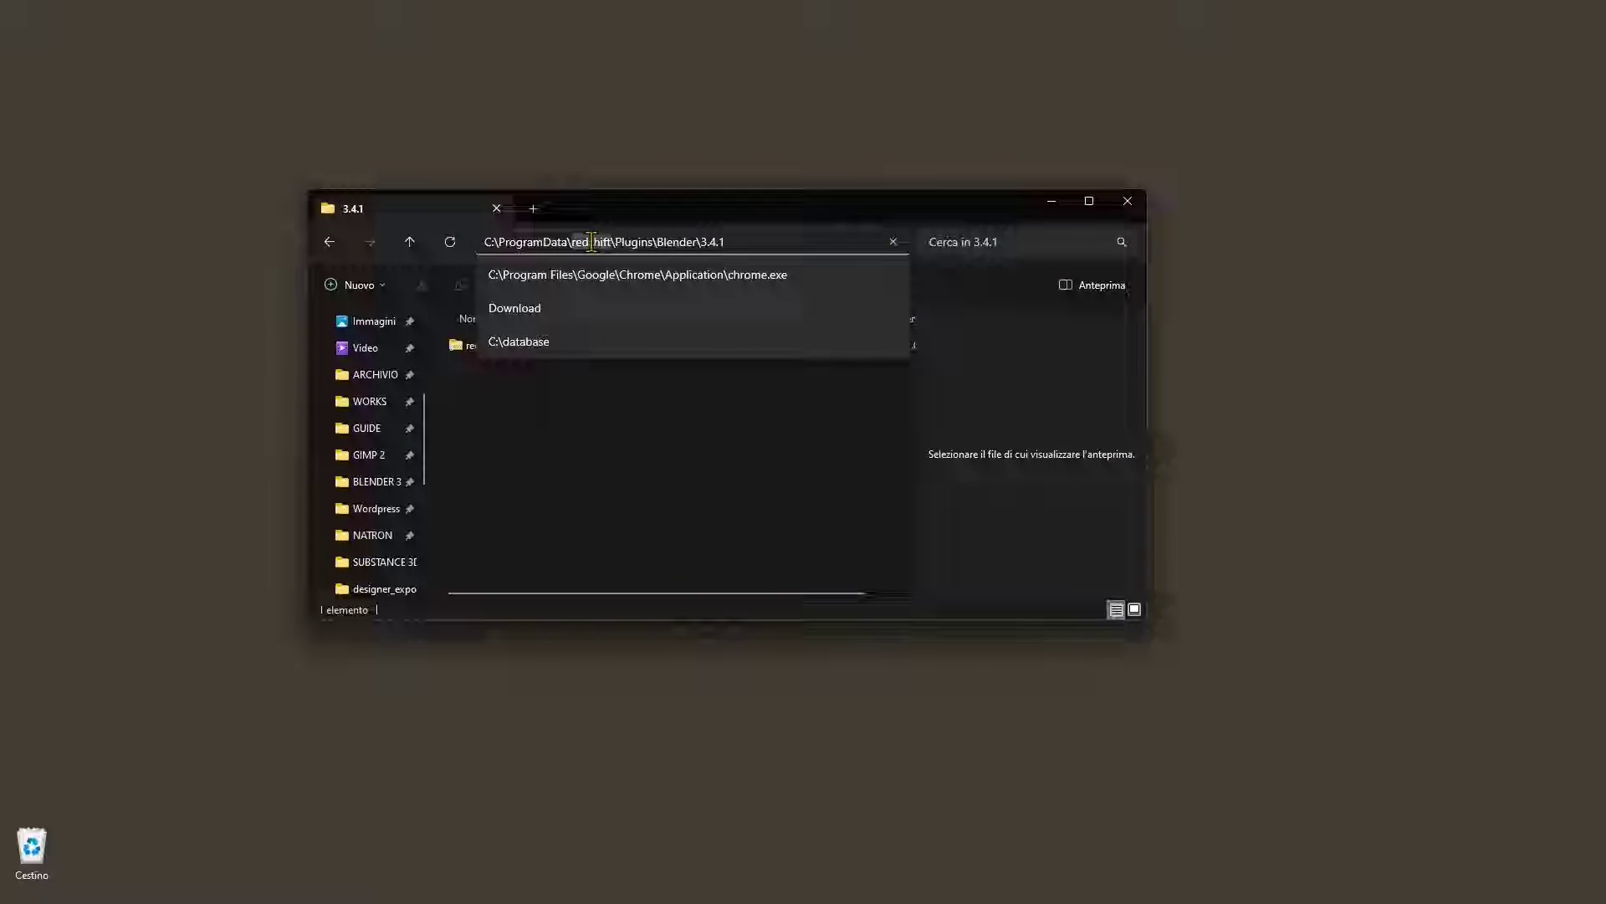
click(627, 244)
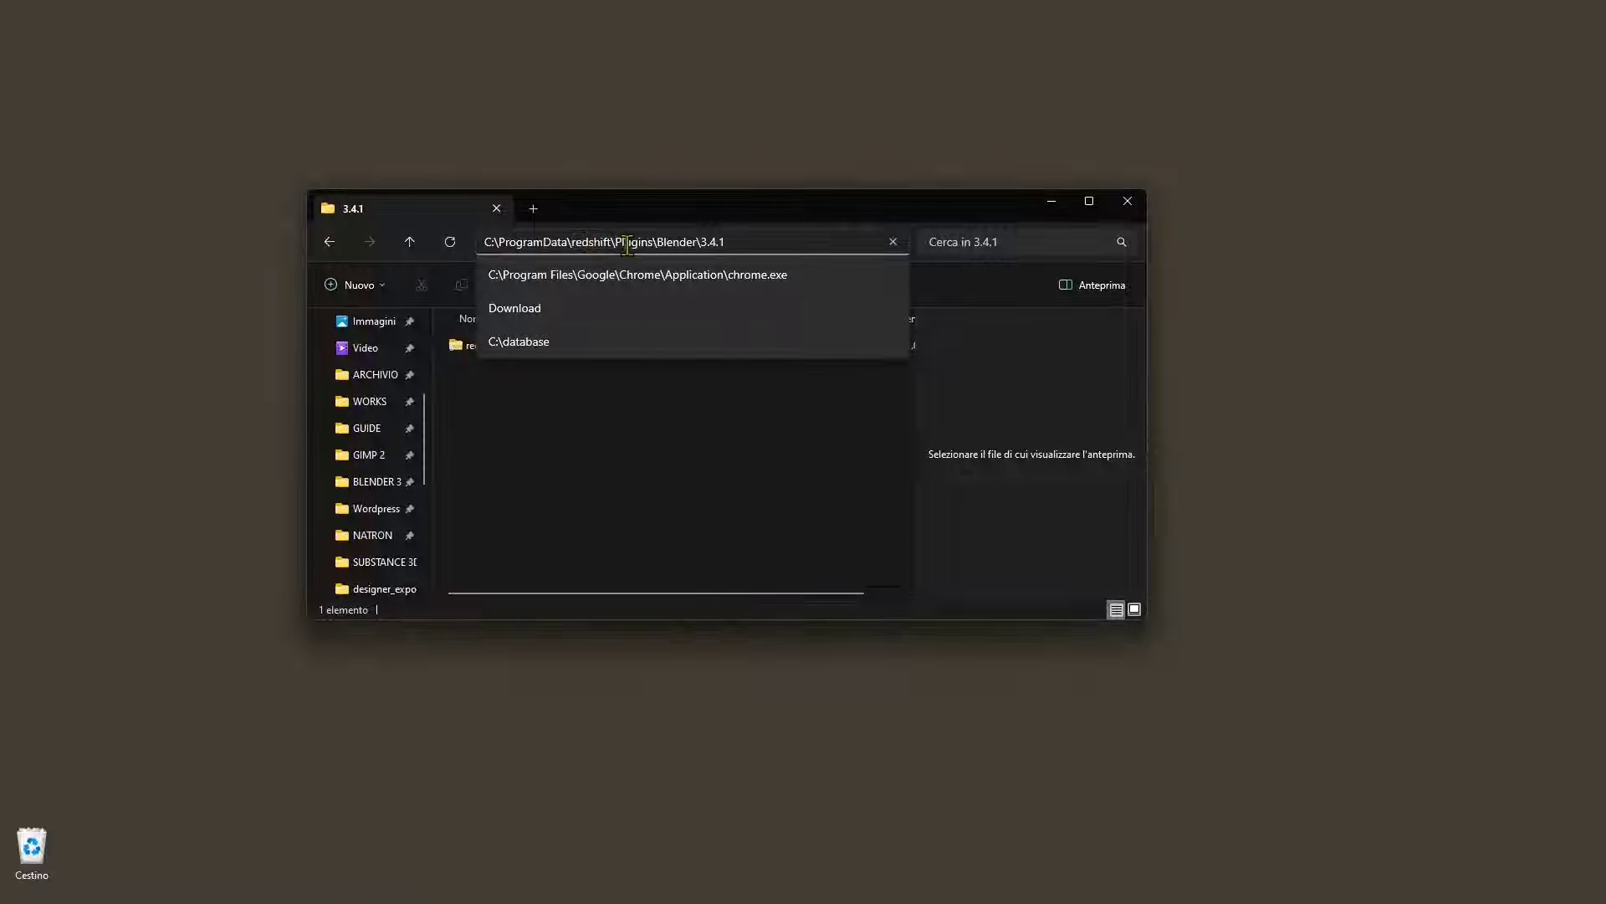
double_click(675, 244)
click(726, 243)
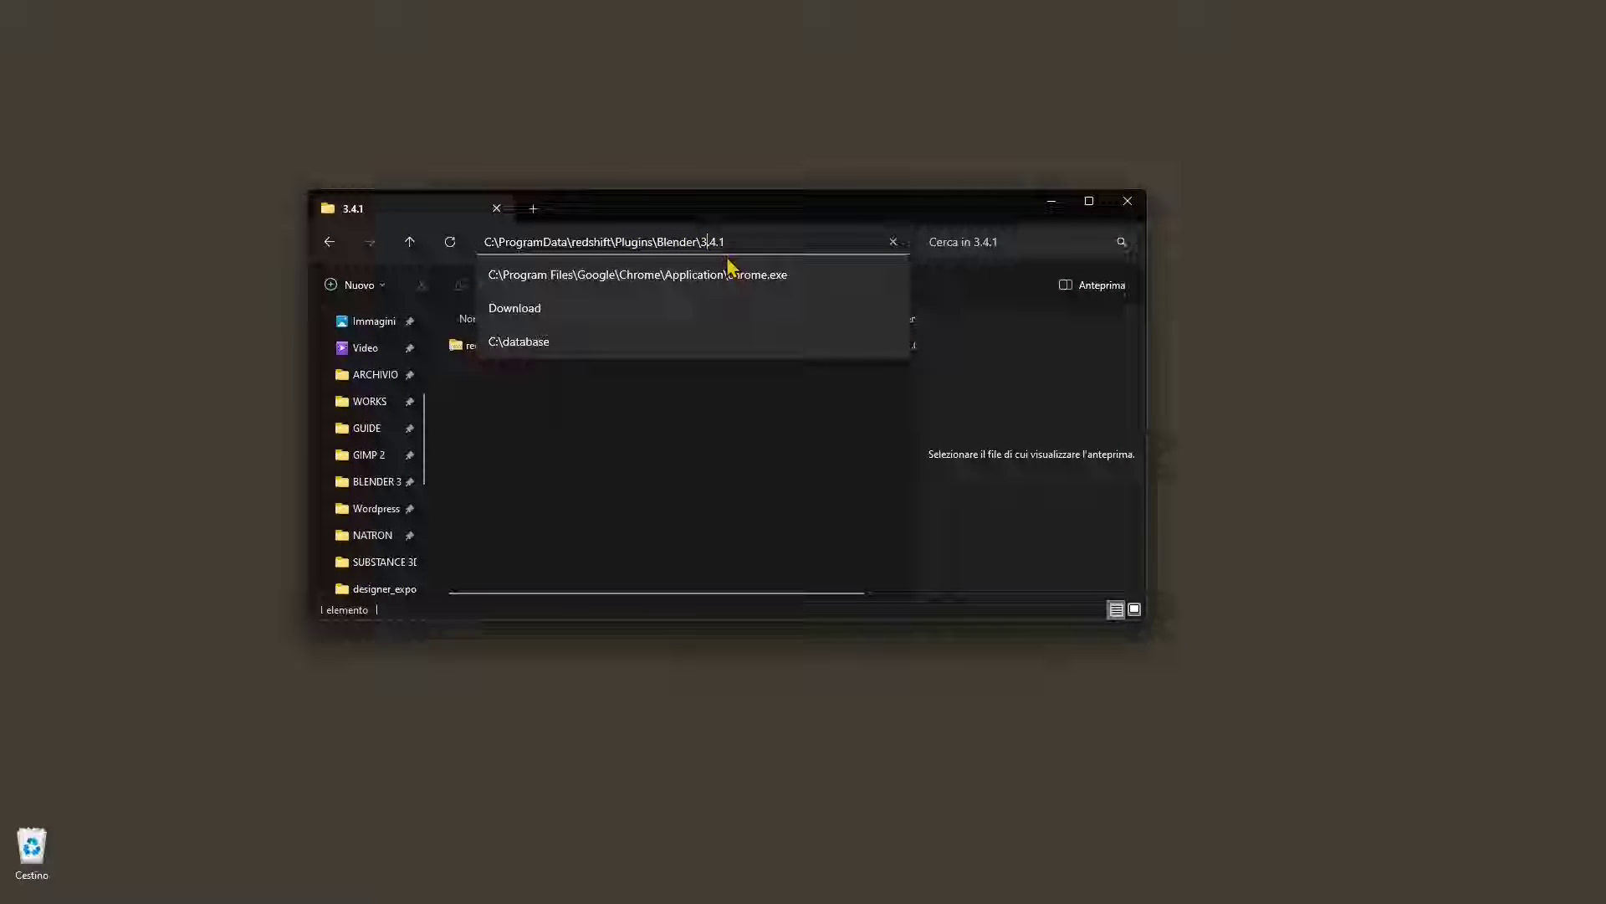
click(660, 450)
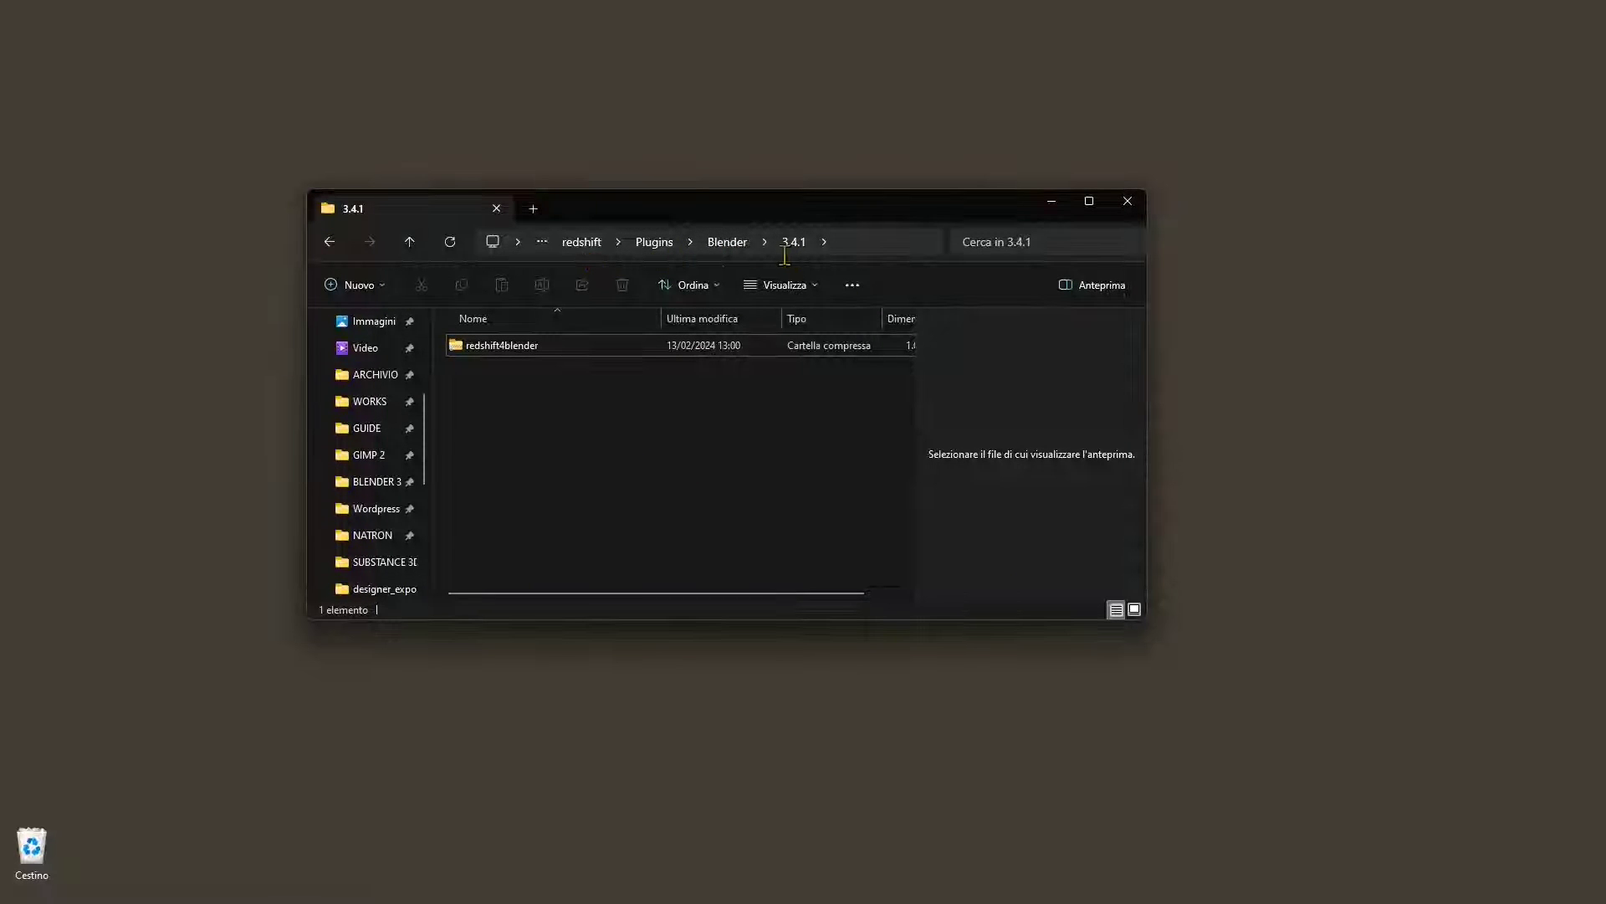
click(586, 244)
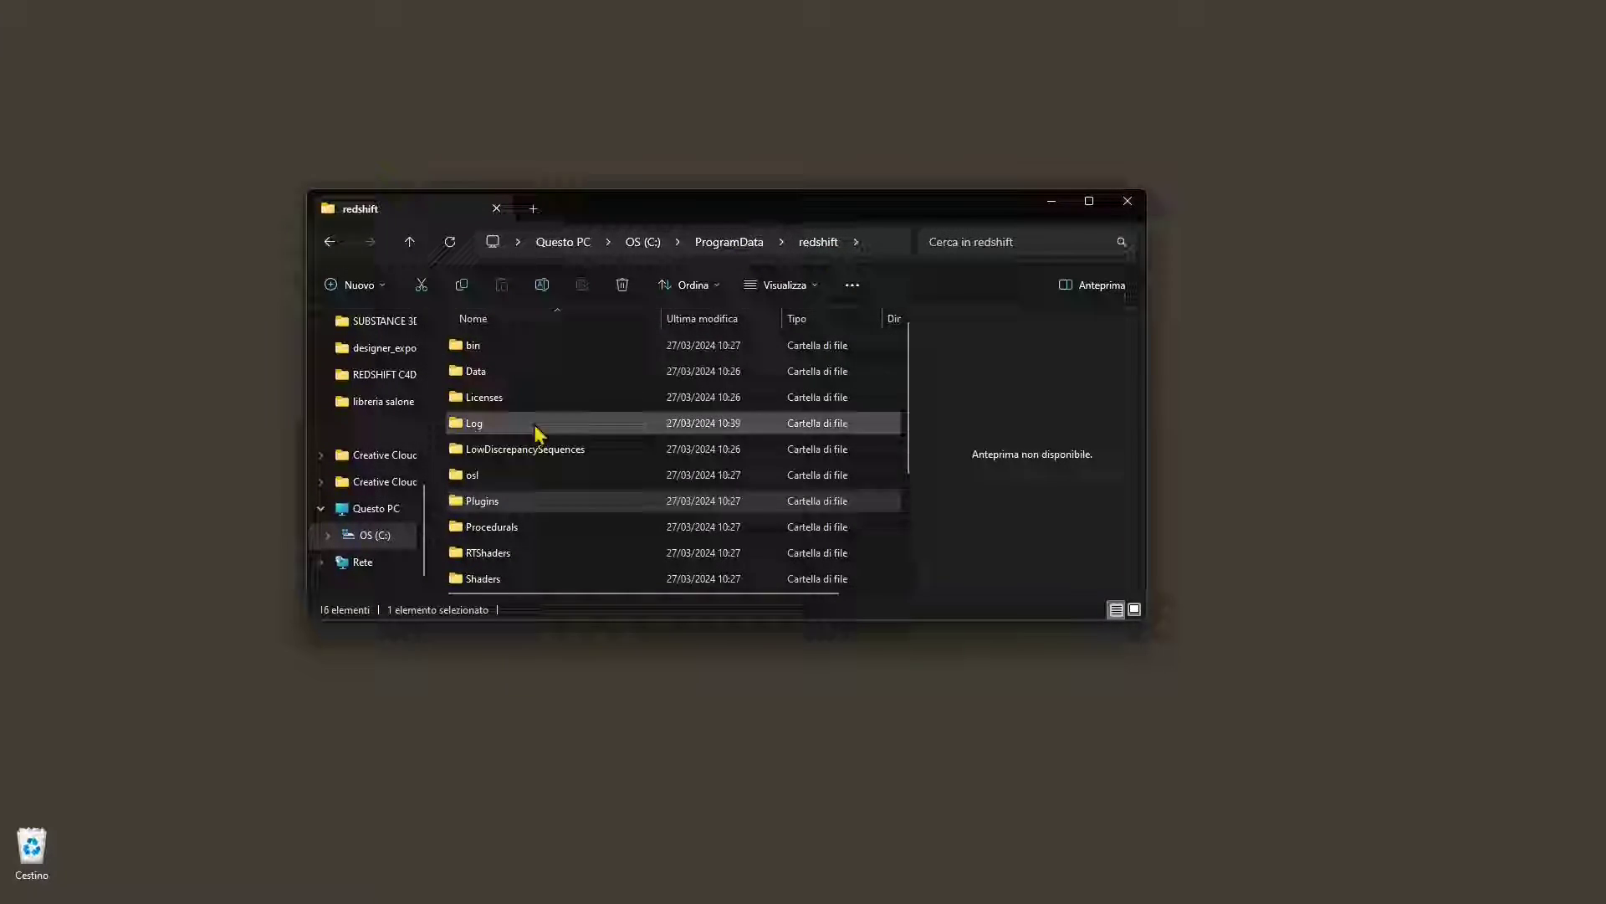
Go into Plugins > Blender > 3.4.1, open redshift4blender.zip, select its redshift folder and shift the window aside.
double_click(500, 506)
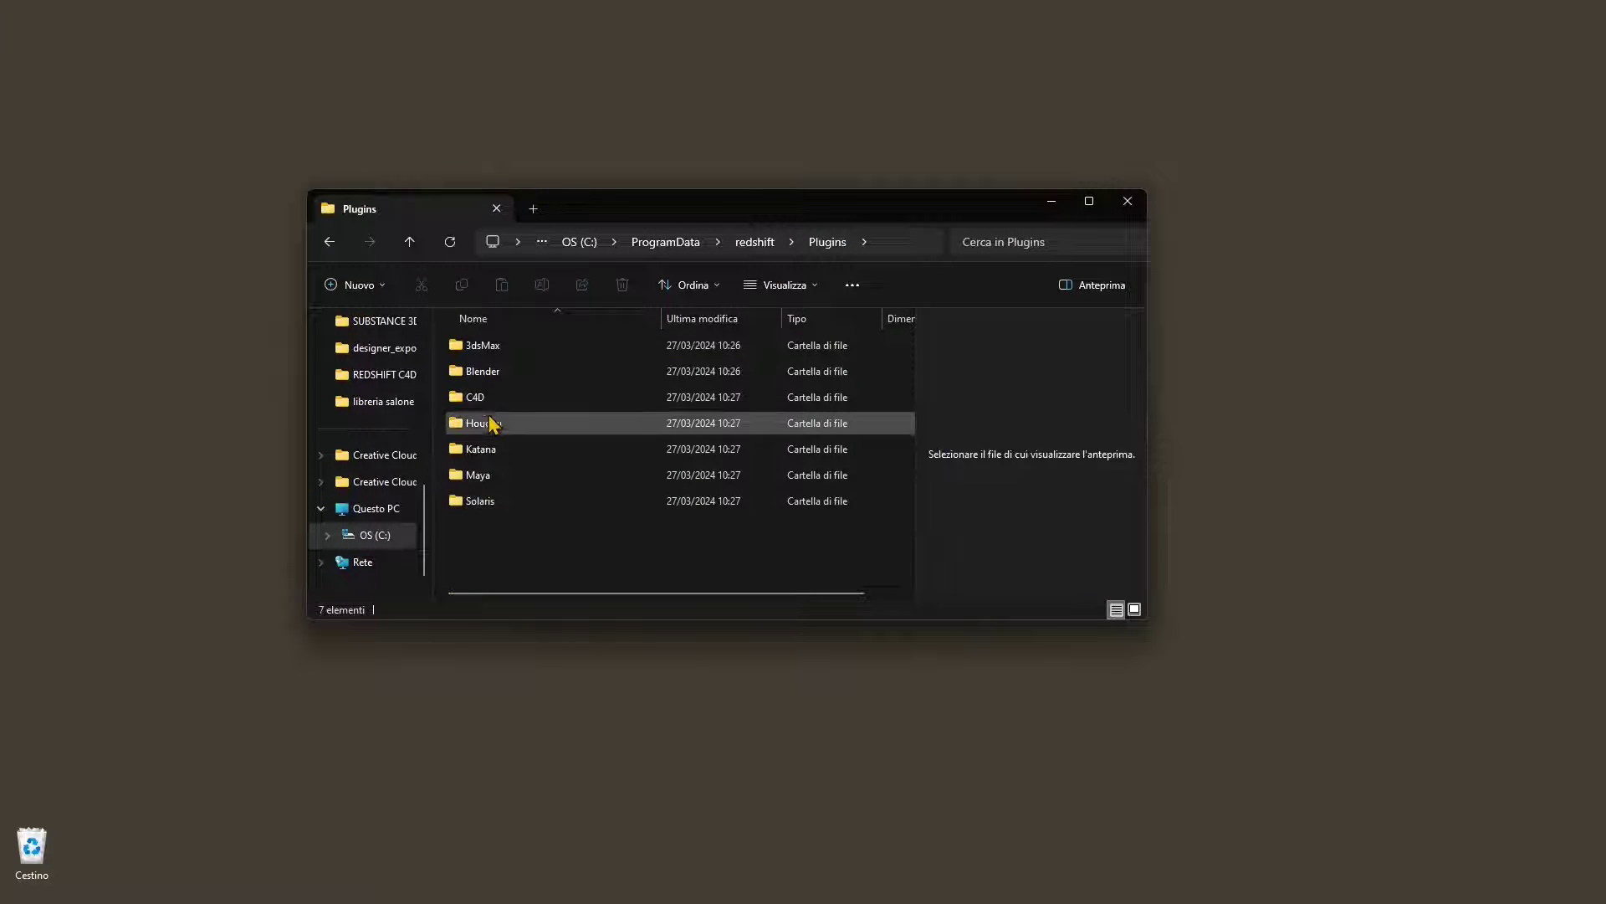
double_click(497, 372)
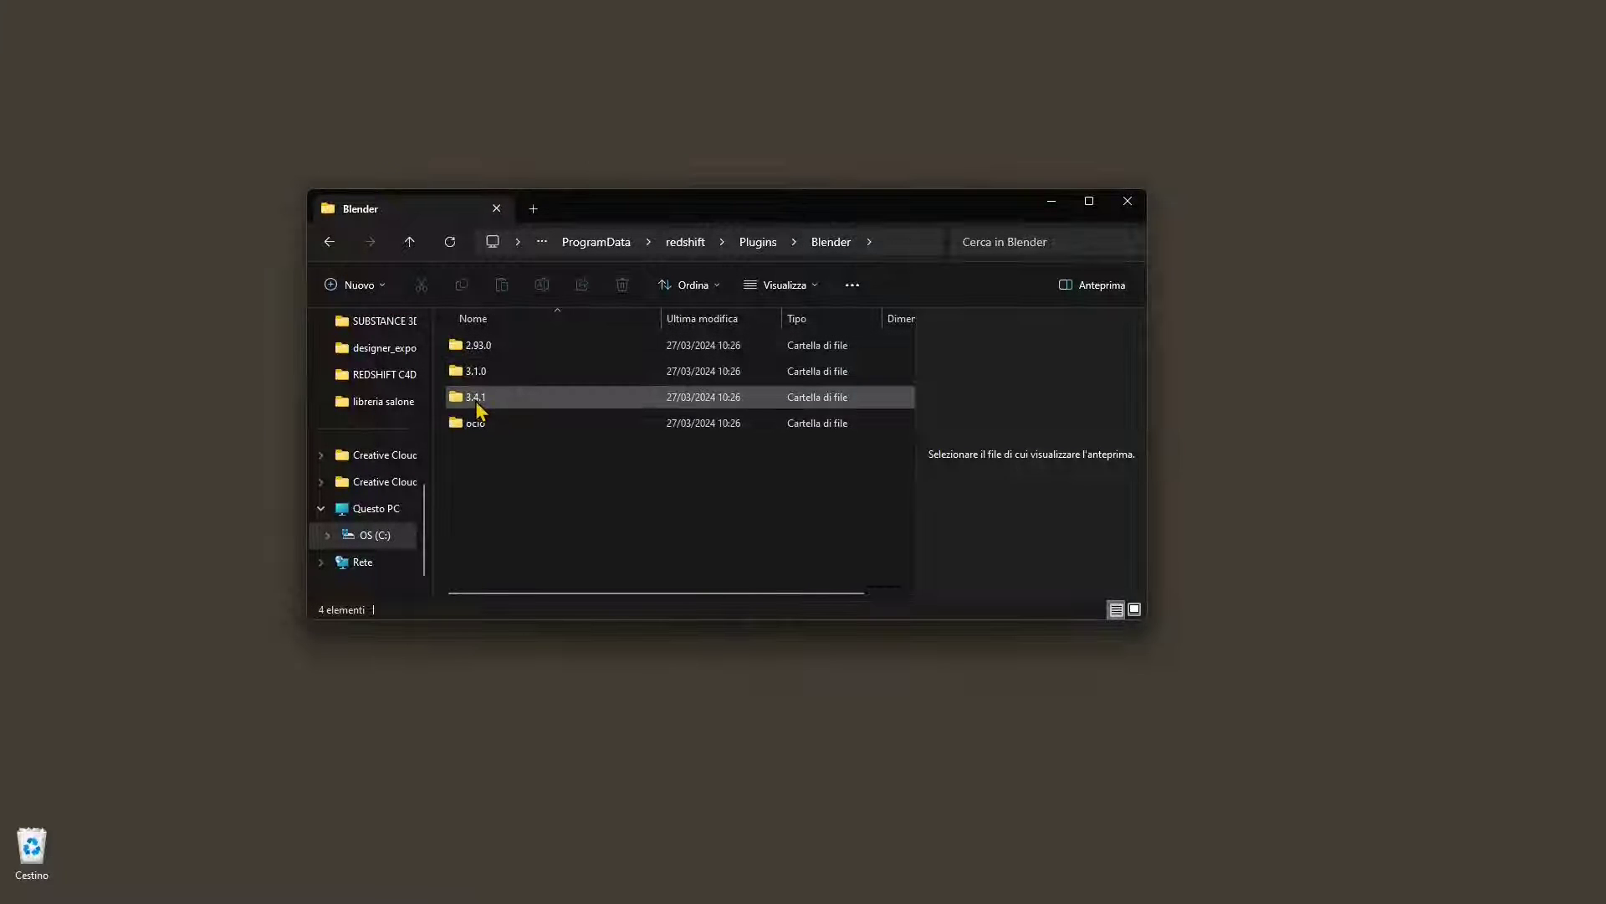
double_click(477, 398)
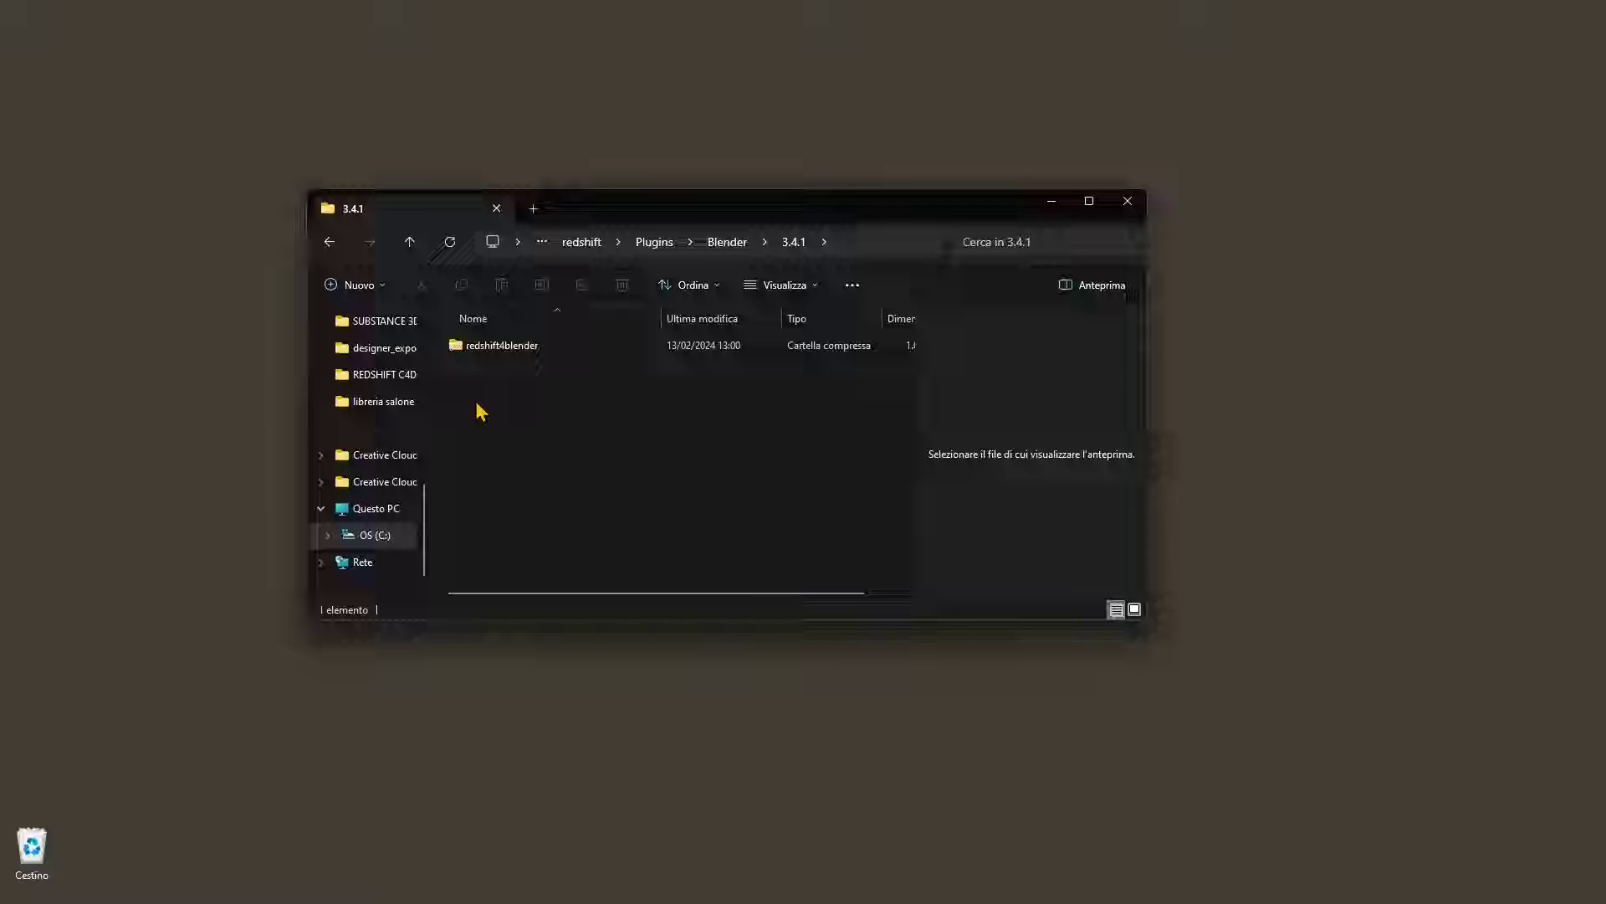
click(526, 345)
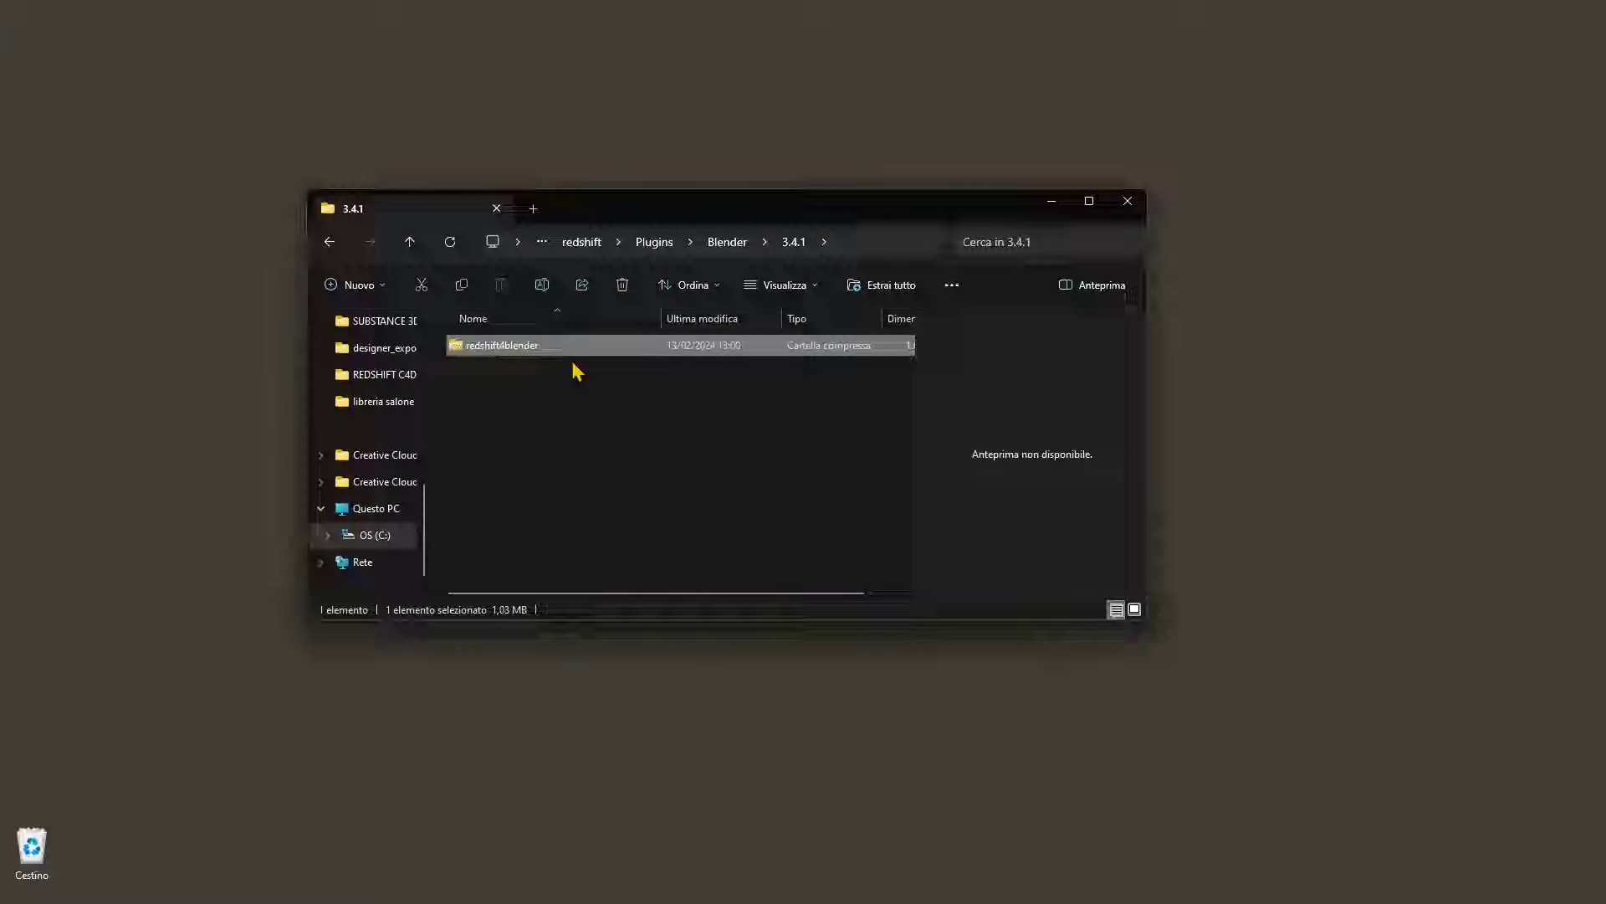
double_click(501, 354)
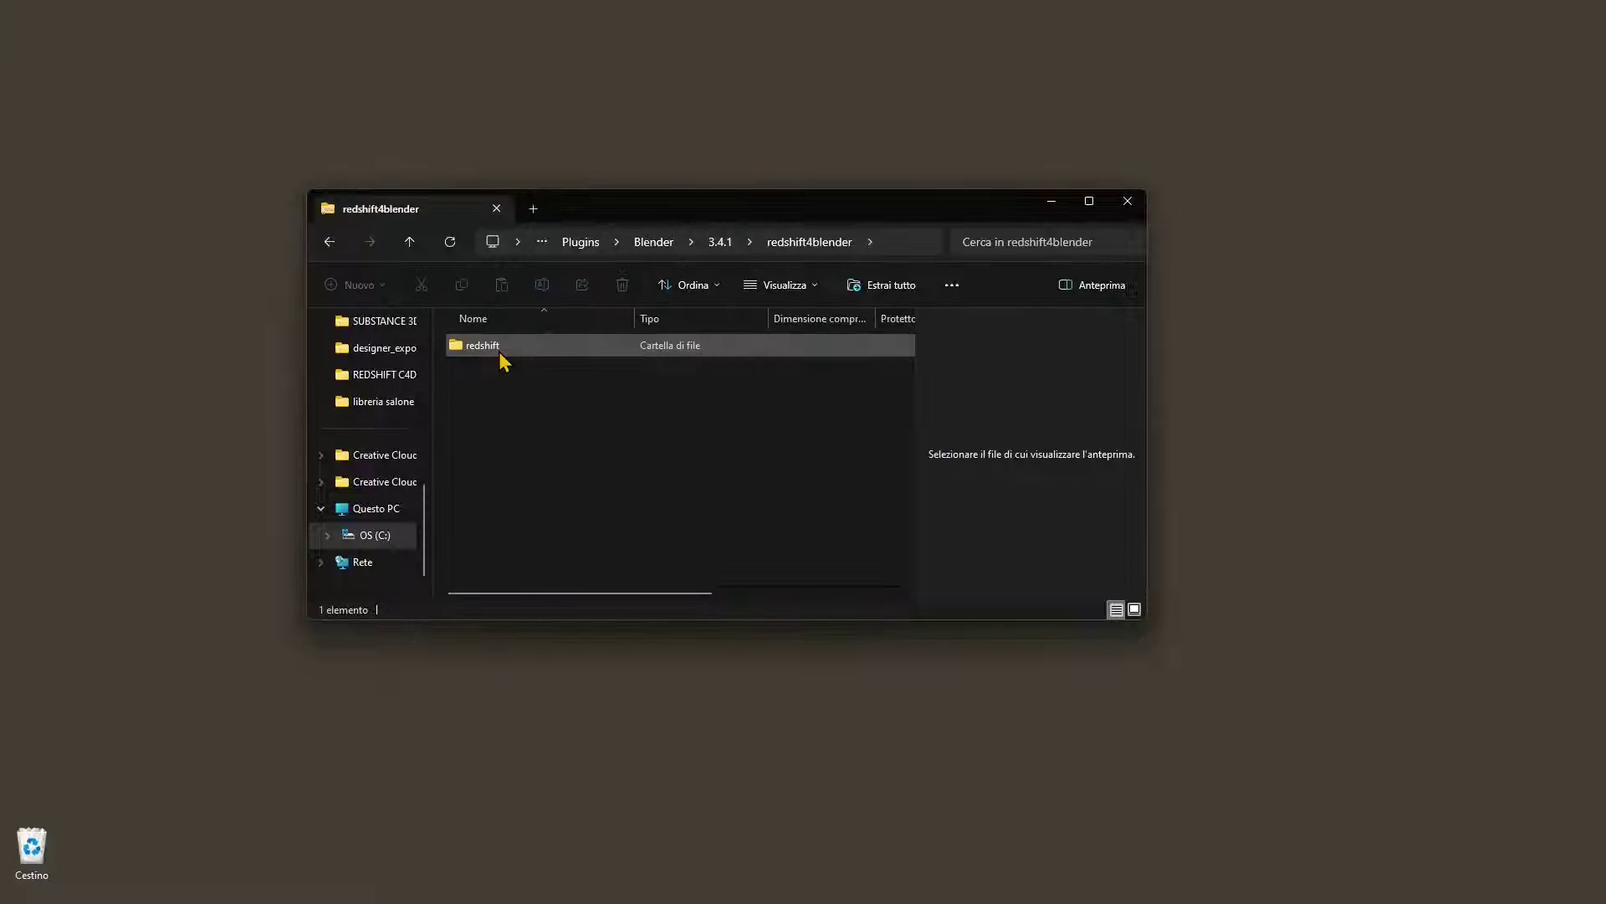
click(499, 357)
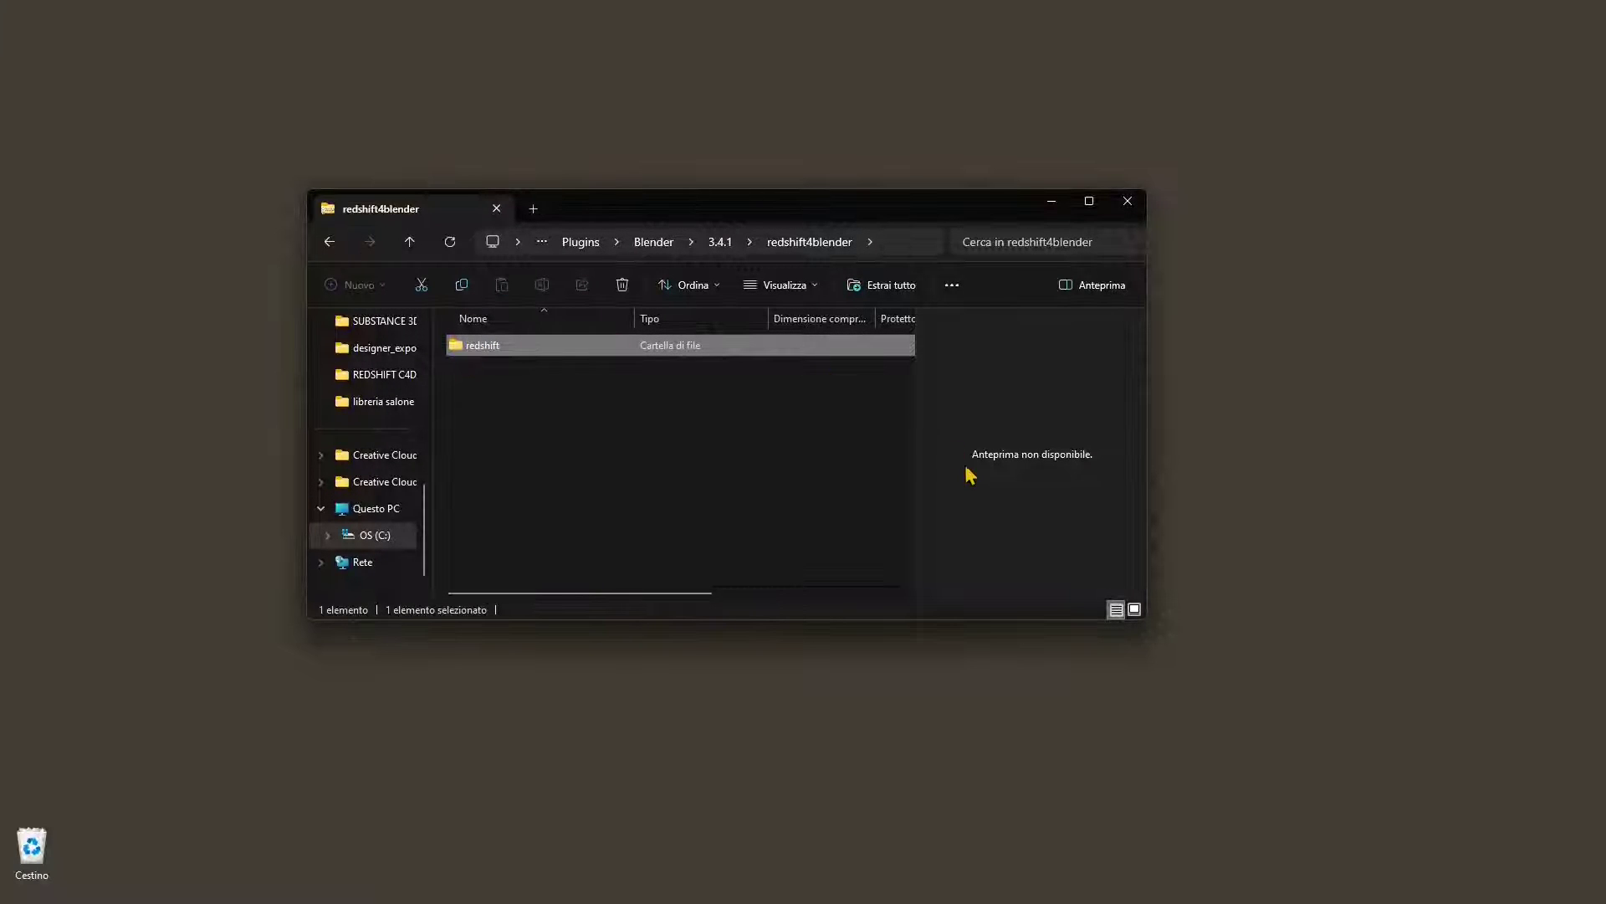
drag(680, 219, 832, 306)
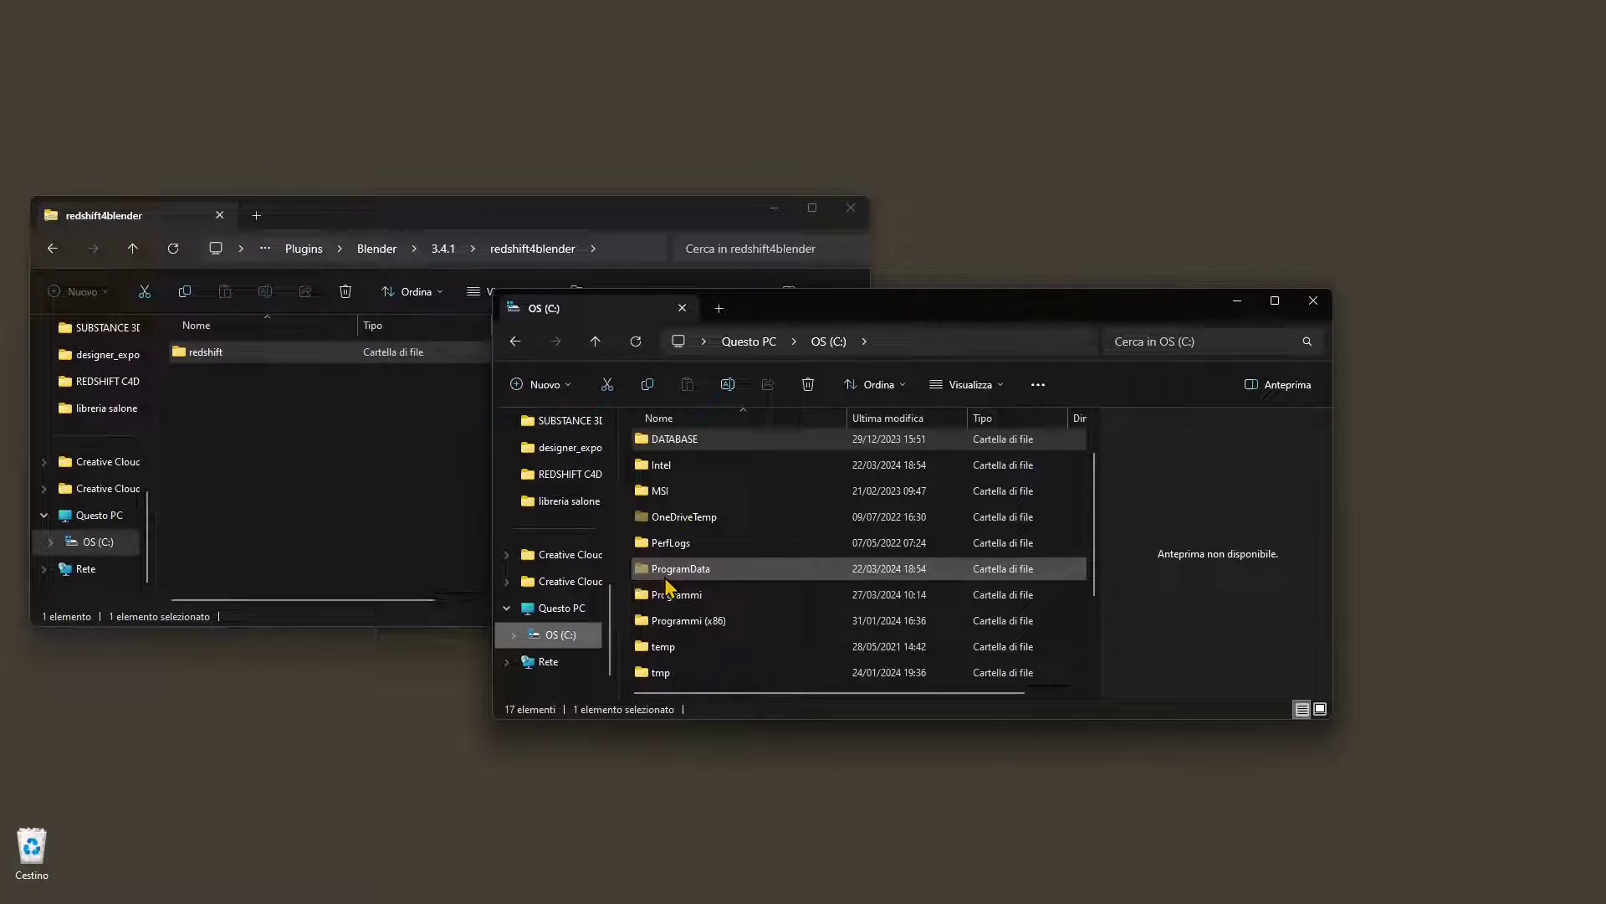
Move the OS (C:) window to the right side of the screen.
mouse_move(650, 577)
right_click(649, 577)
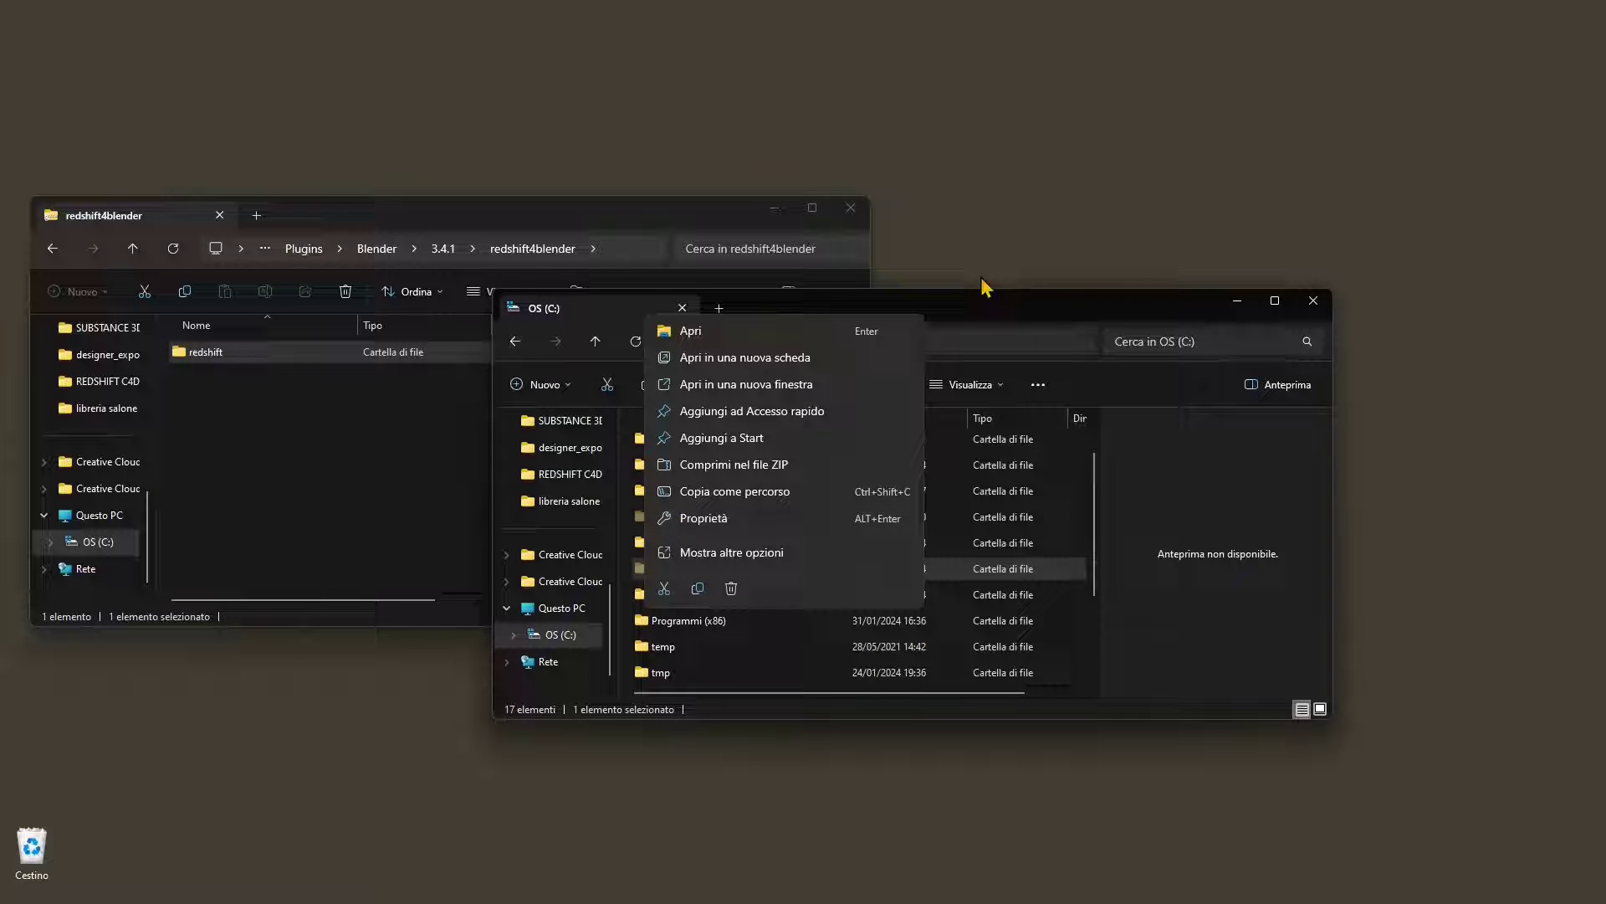
click(1015, 323)
drag(1015, 323, 1171, 328)
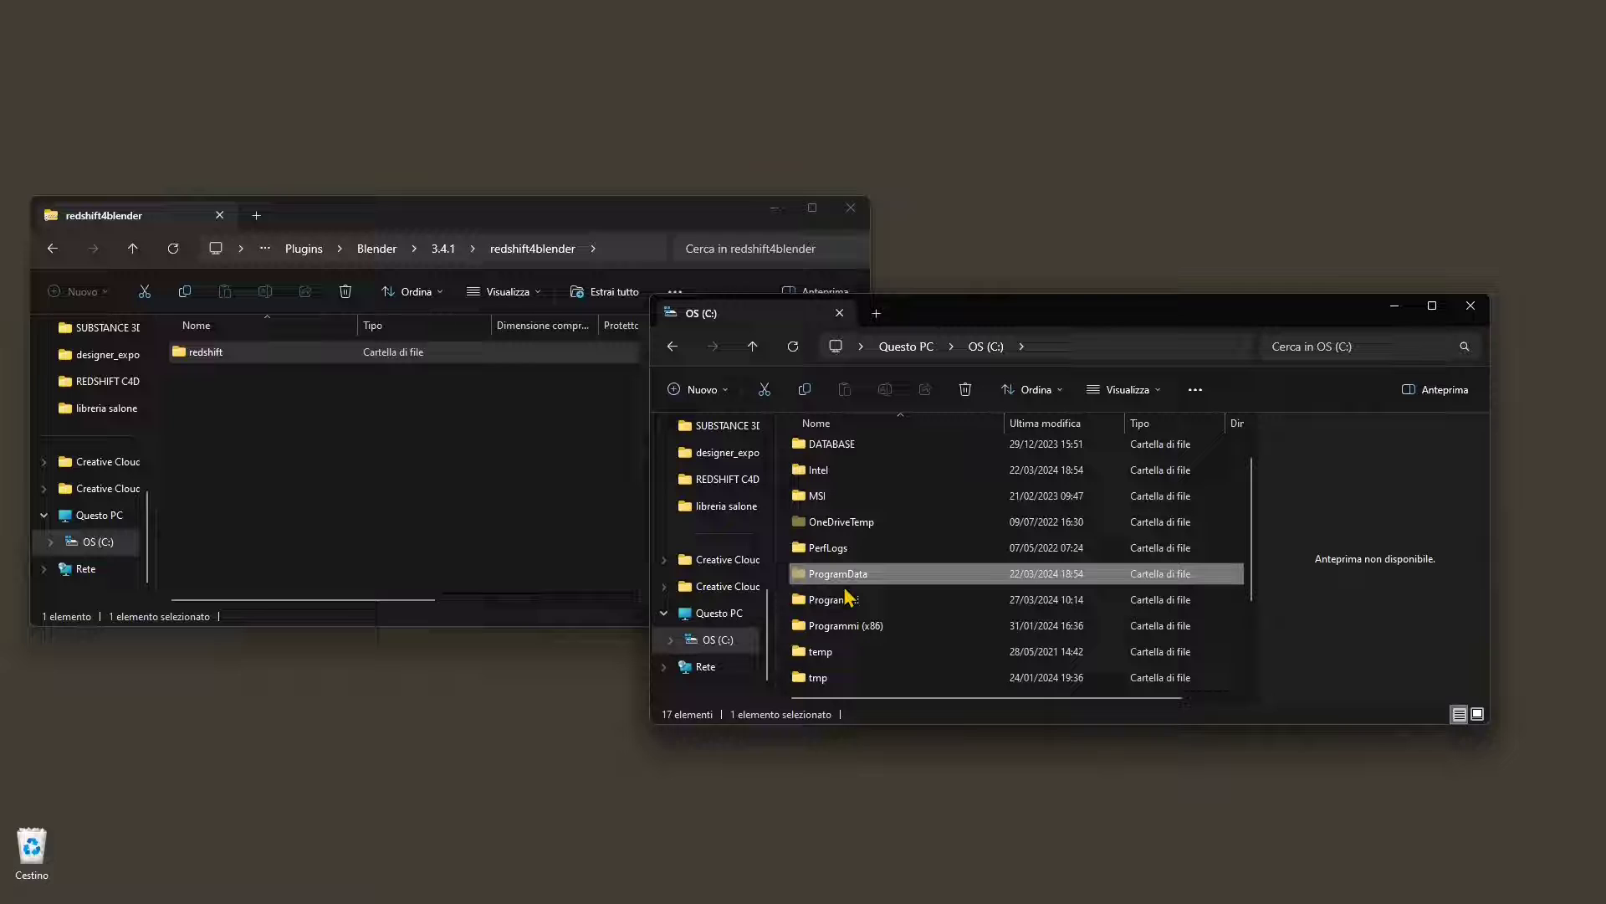
Copy the redshift4blender archive's full path from the left window's address bar.
click(626, 251)
click(249, 245)
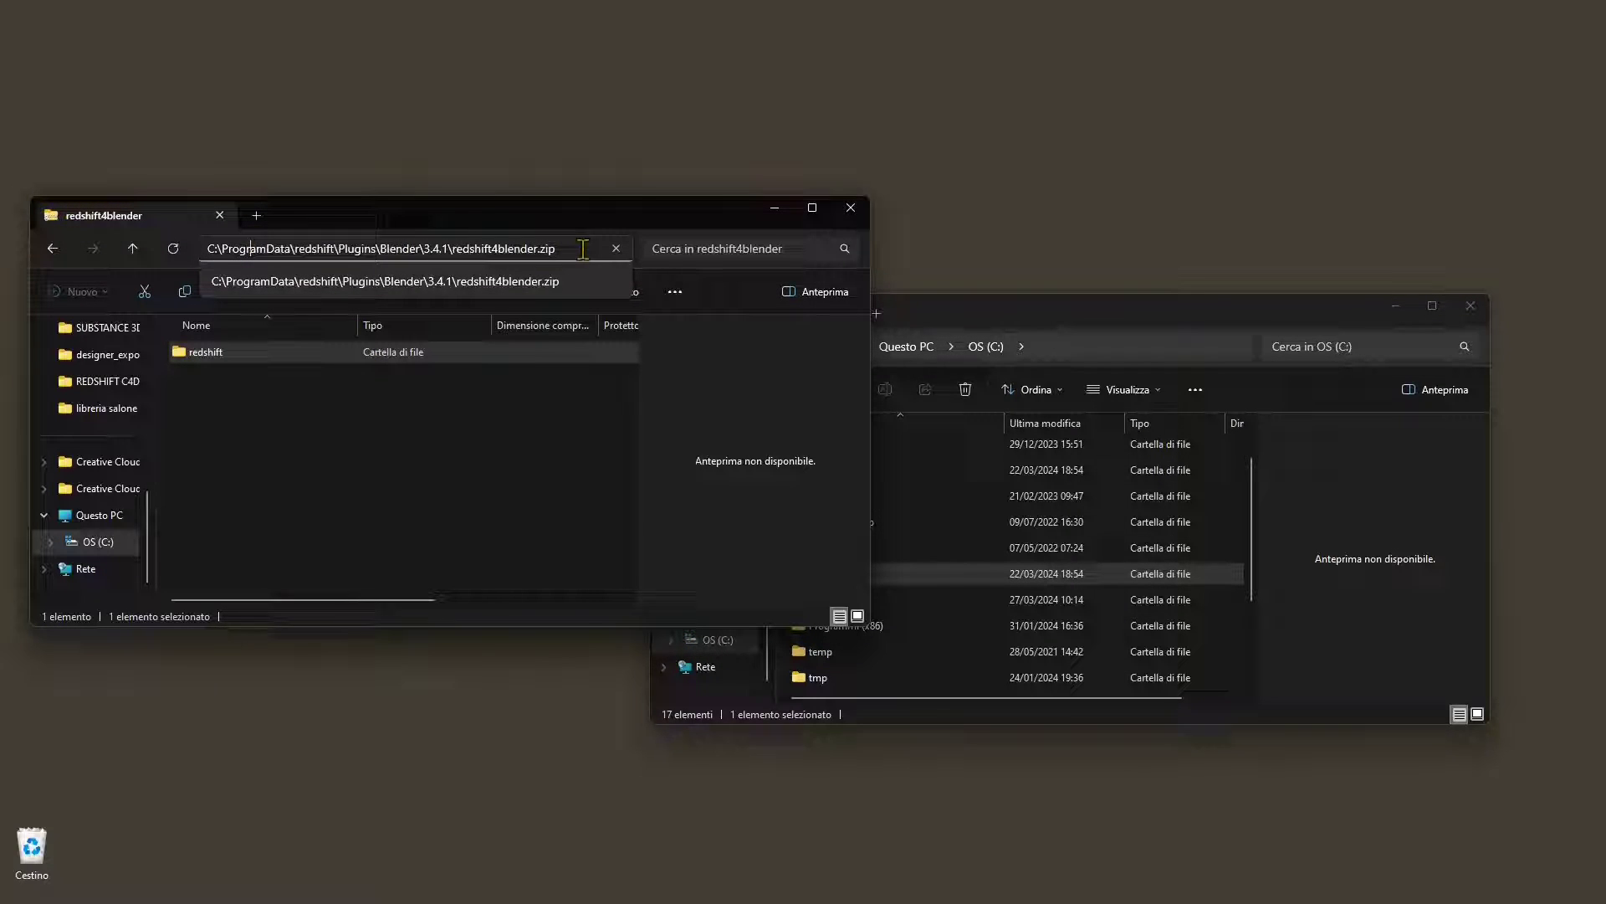
drag(584, 249, 158, 256)
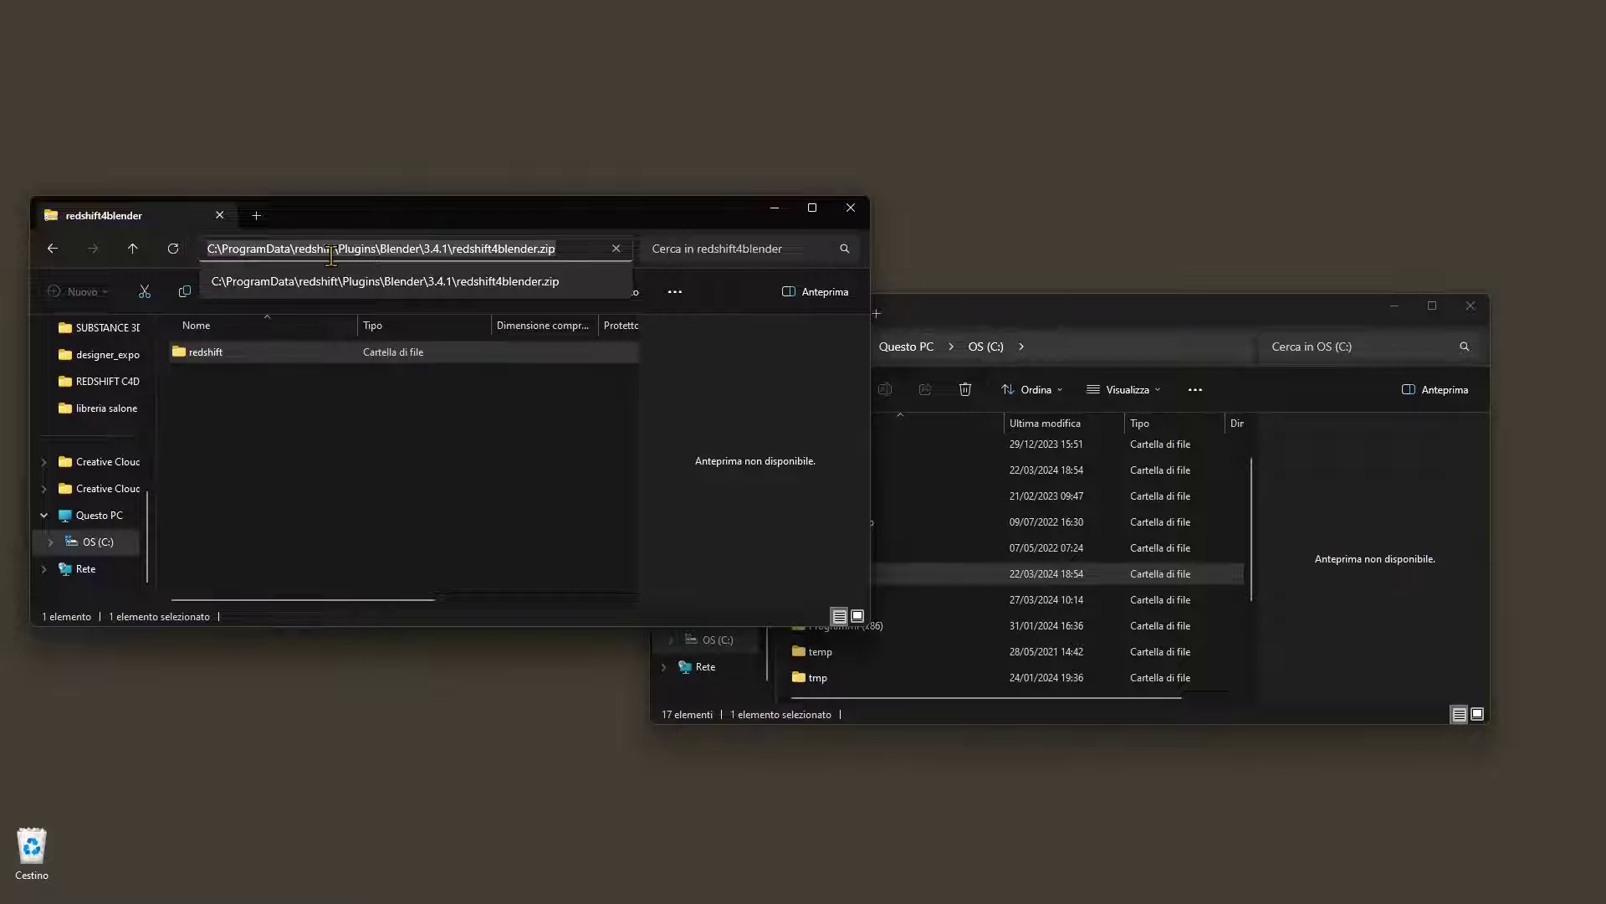
right_click(382, 255)
click(441, 303)
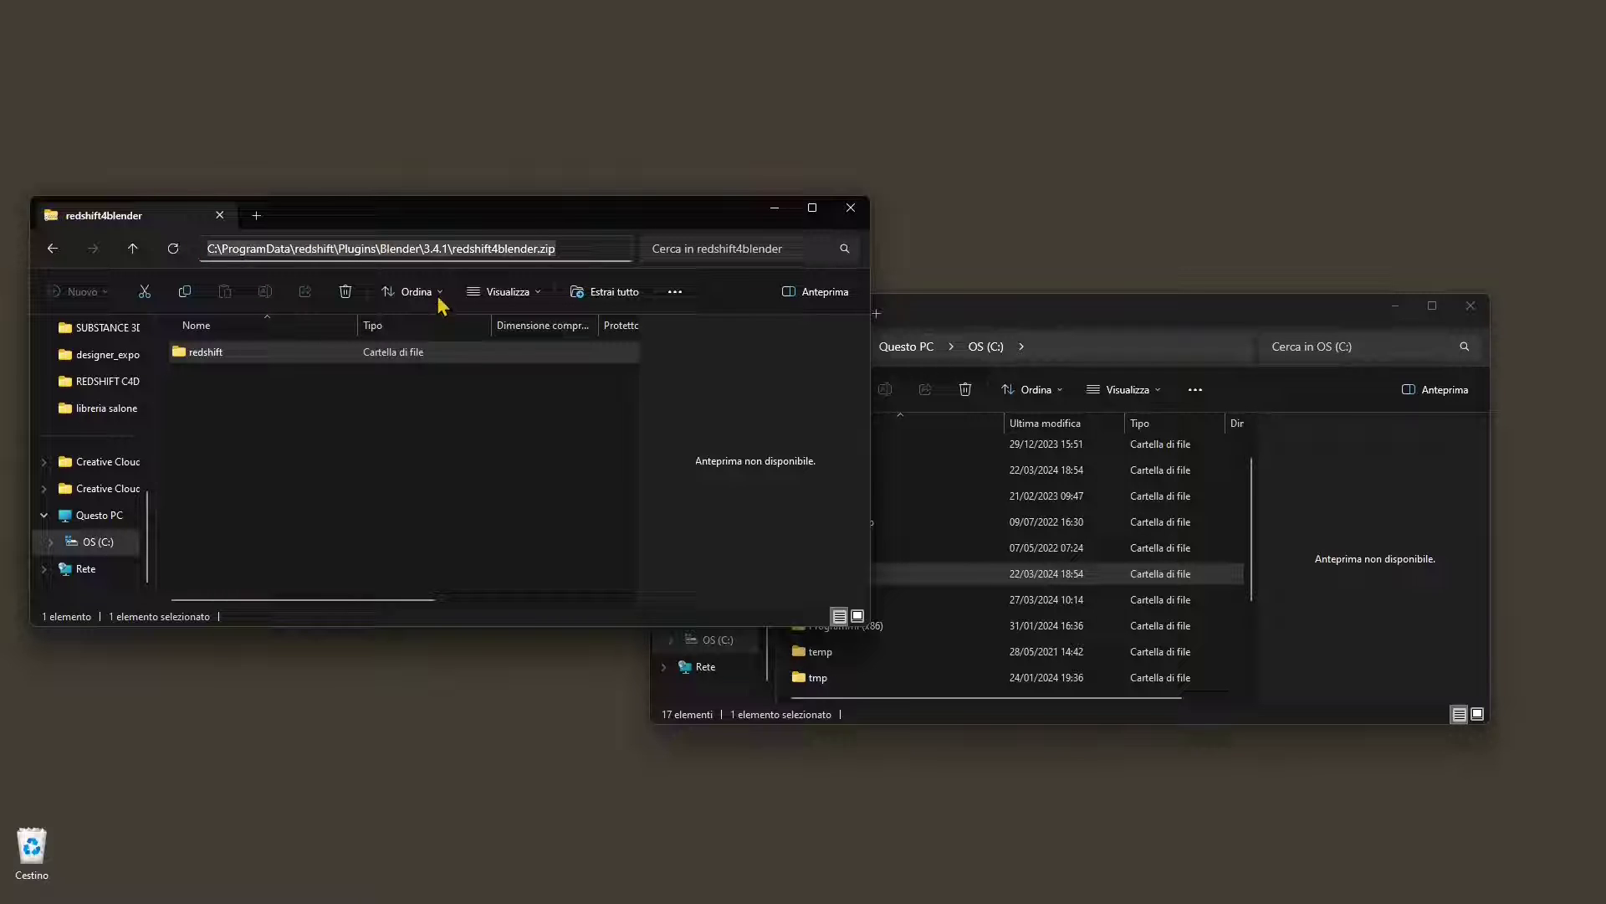
Paste the archive path into the C: window's address bar and open that location.
click(956, 318)
click(983, 346)
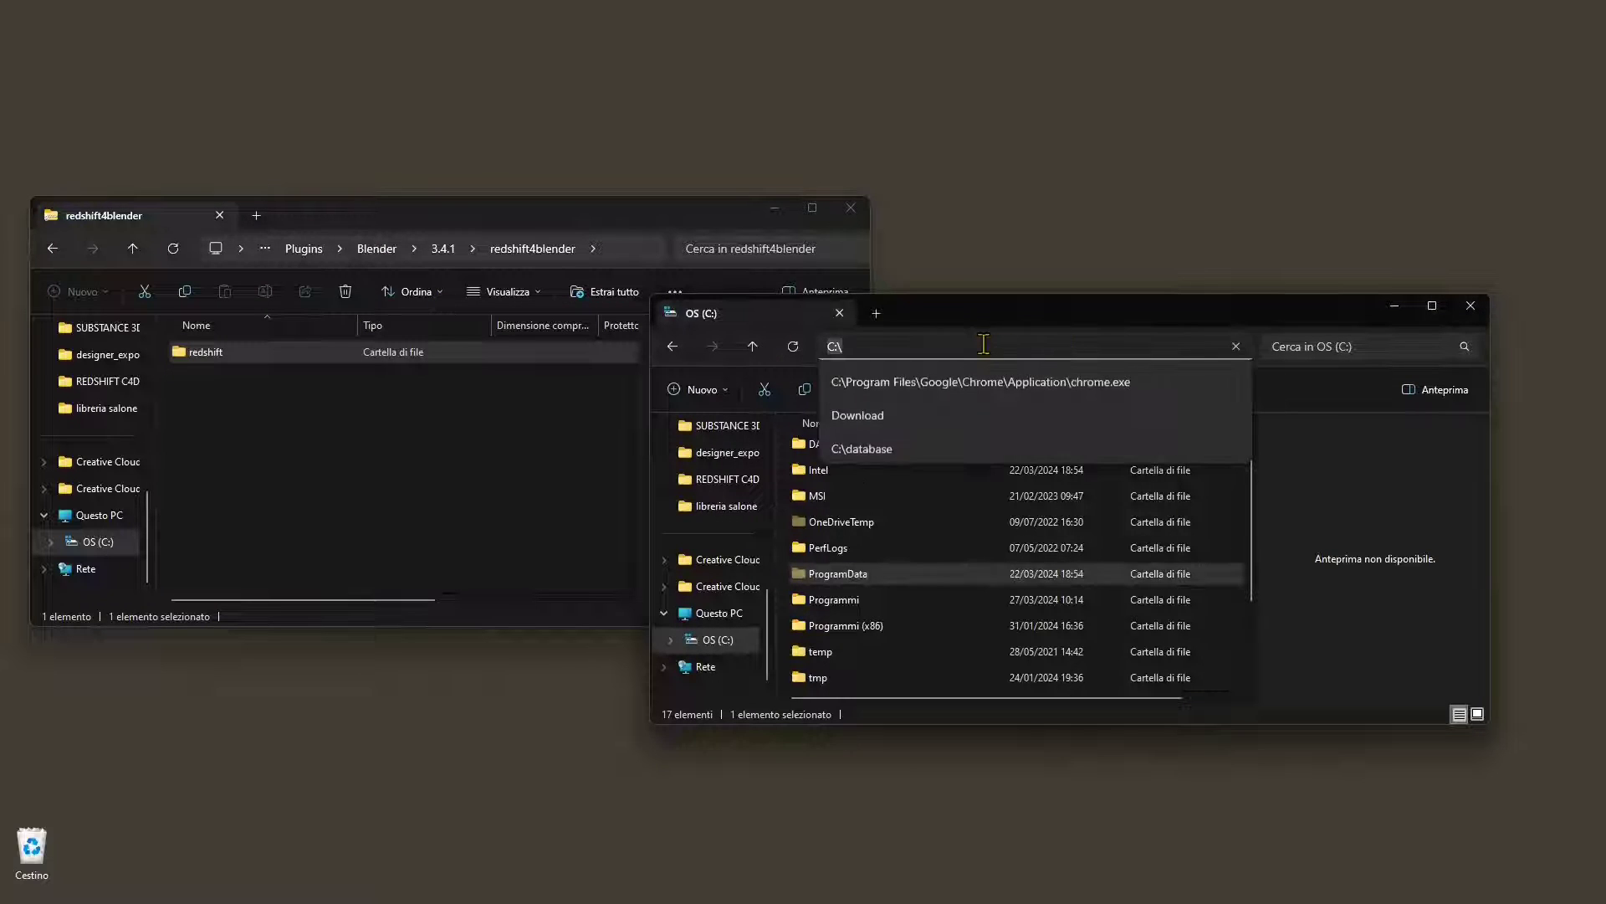
right_click(988, 349)
click(1014, 410)
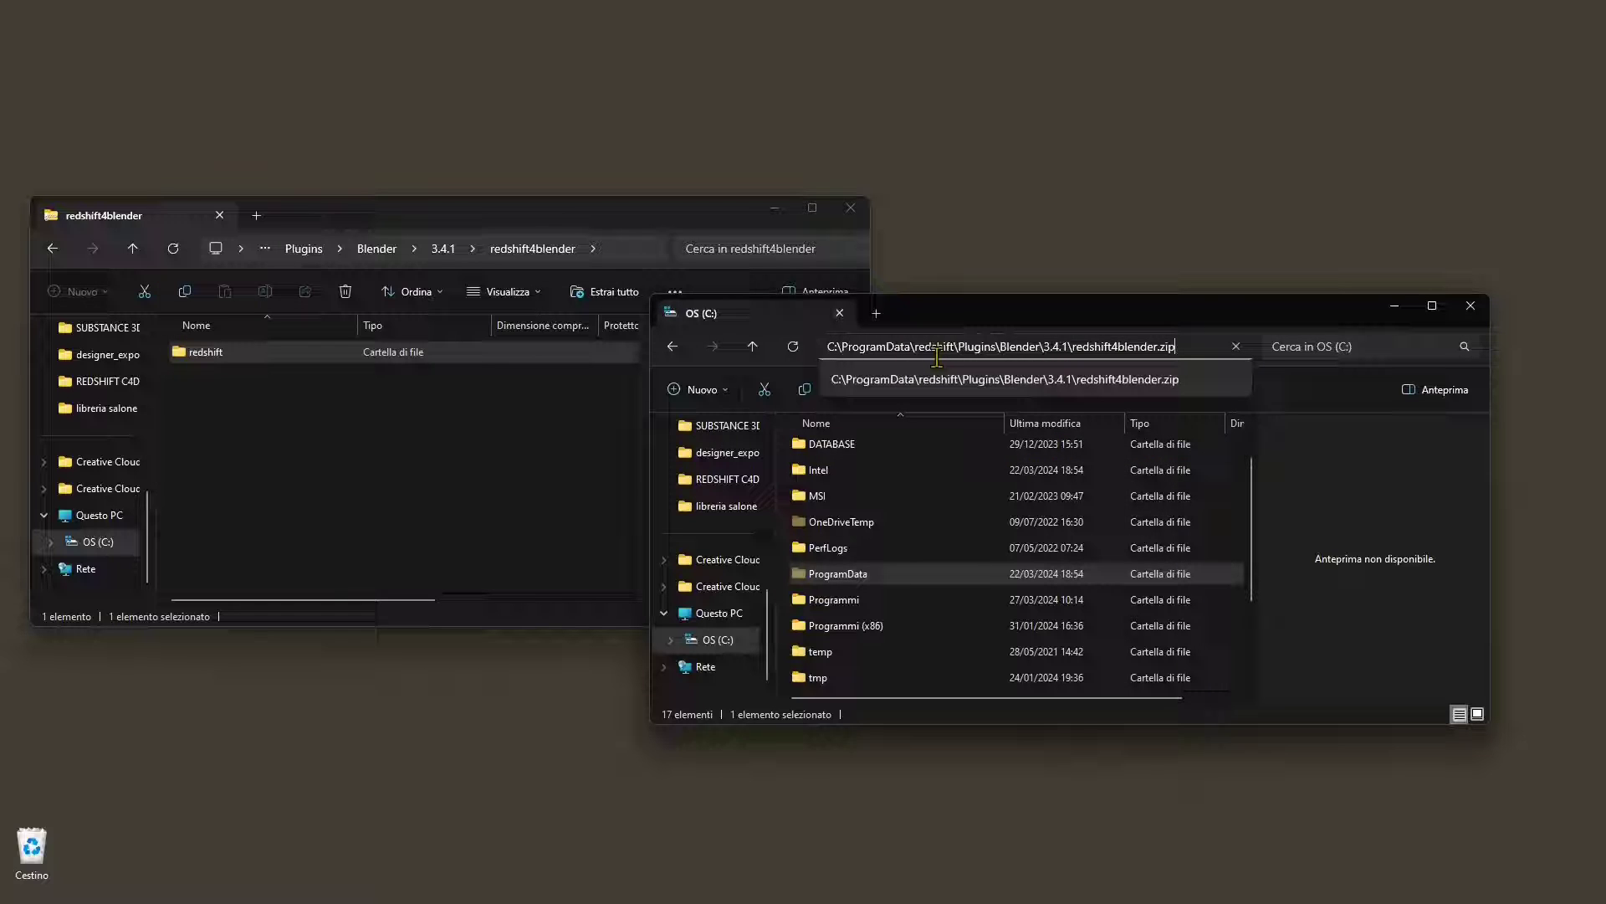
key(Return)
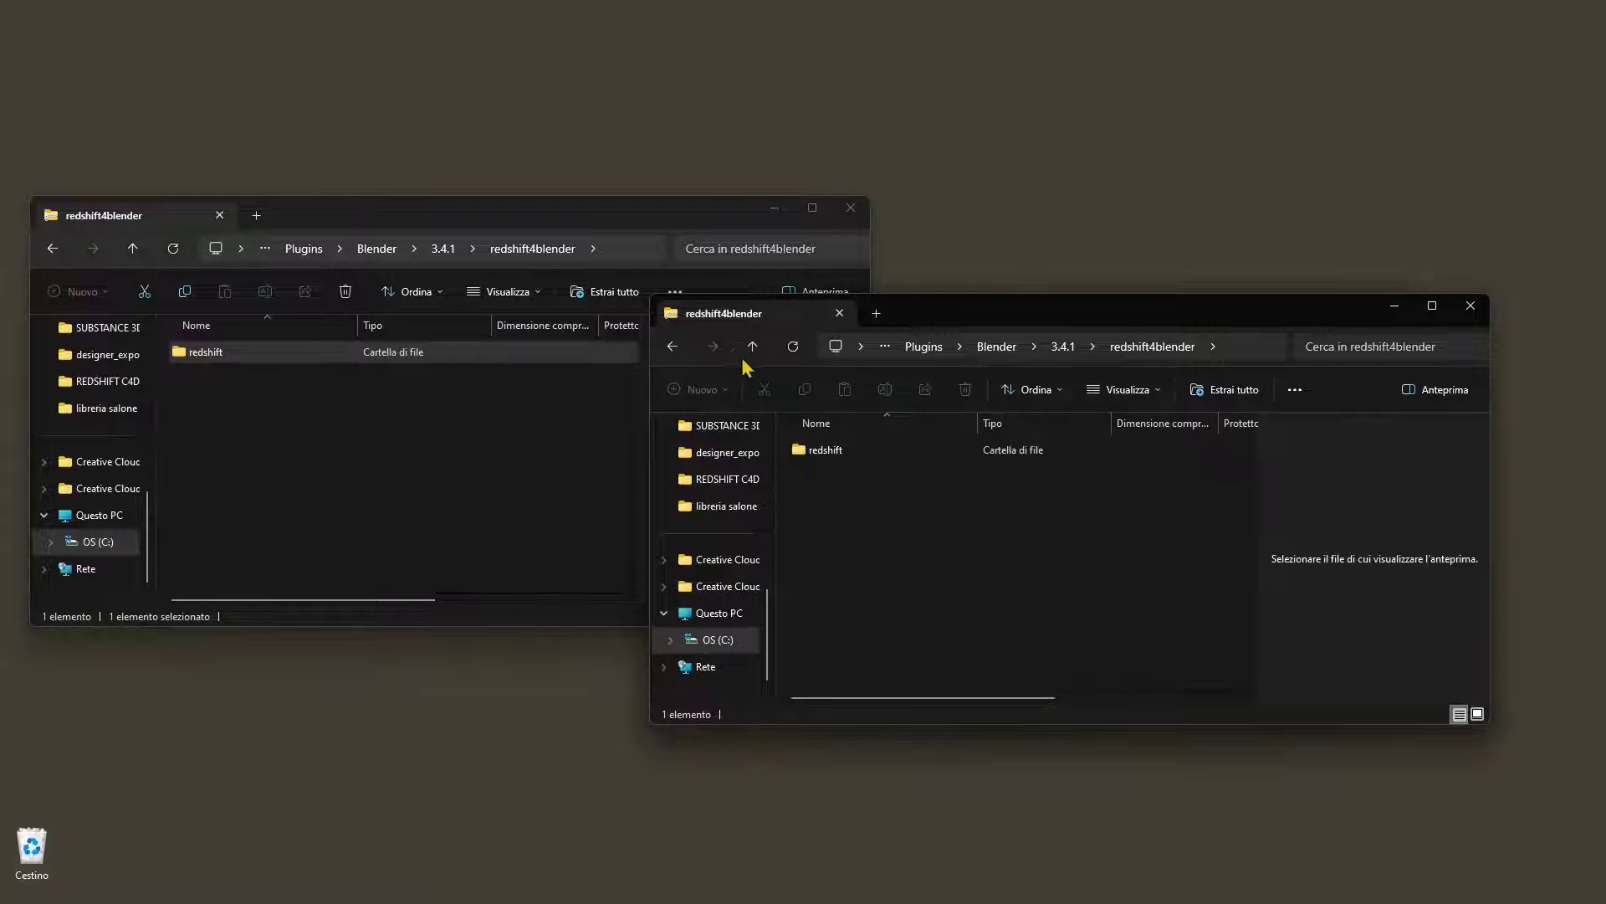
click(672, 346)
Browse from C: through Utenti and the user's home folder into AppData > Roaming.
scroll(962, 519, down, 2)
drag(1046, 314, 1064, 316)
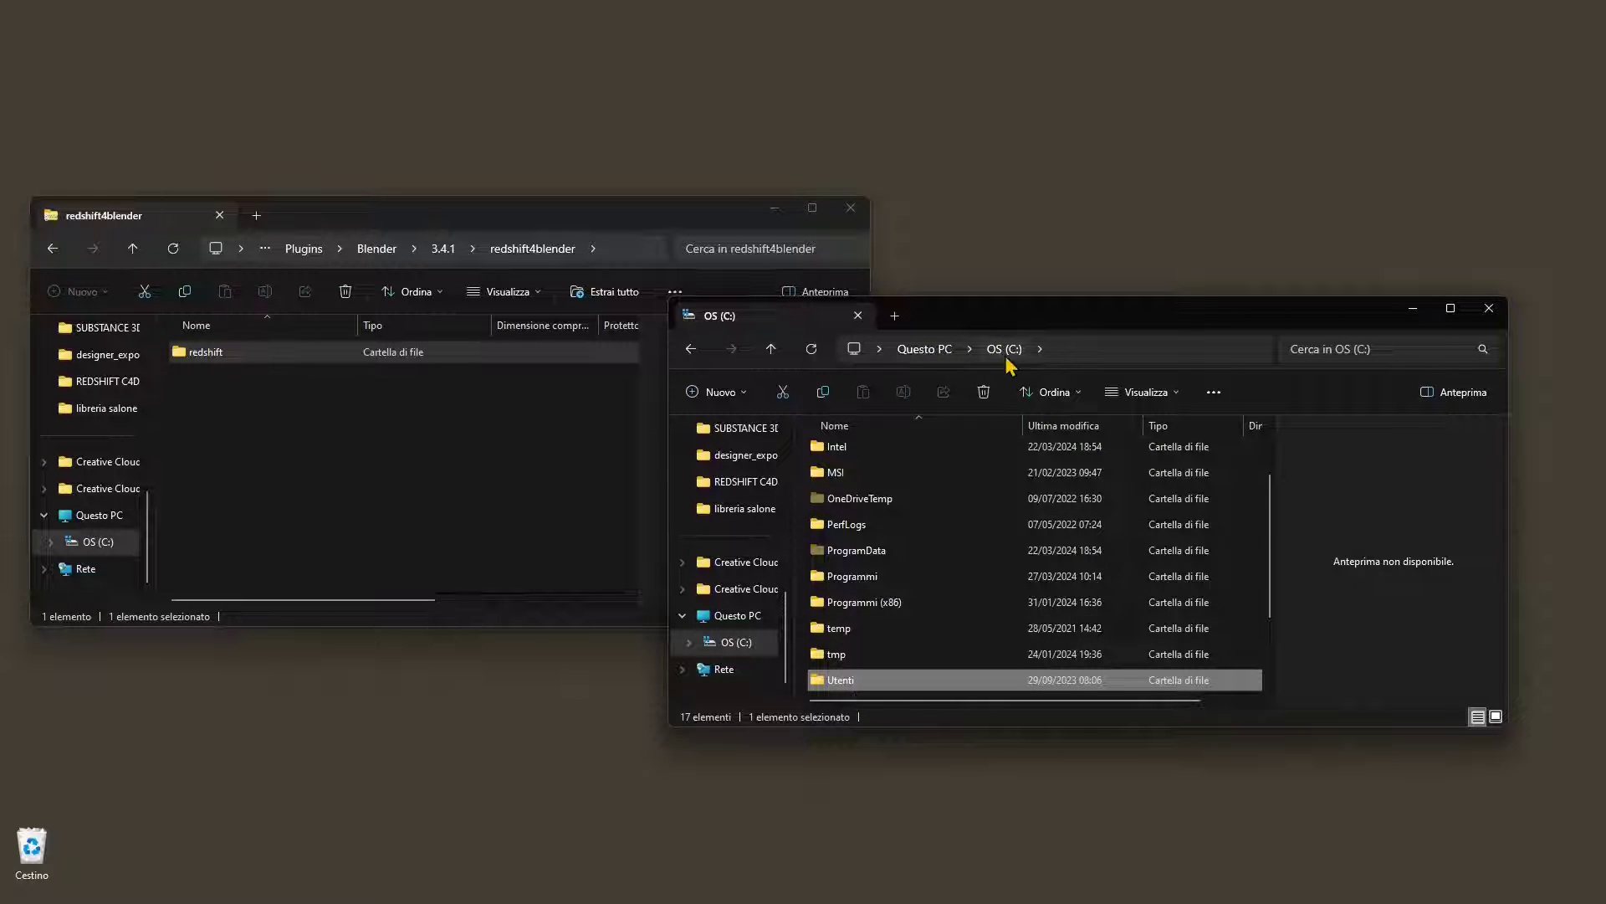
double_click(845, 681)
double_click(846, 477)
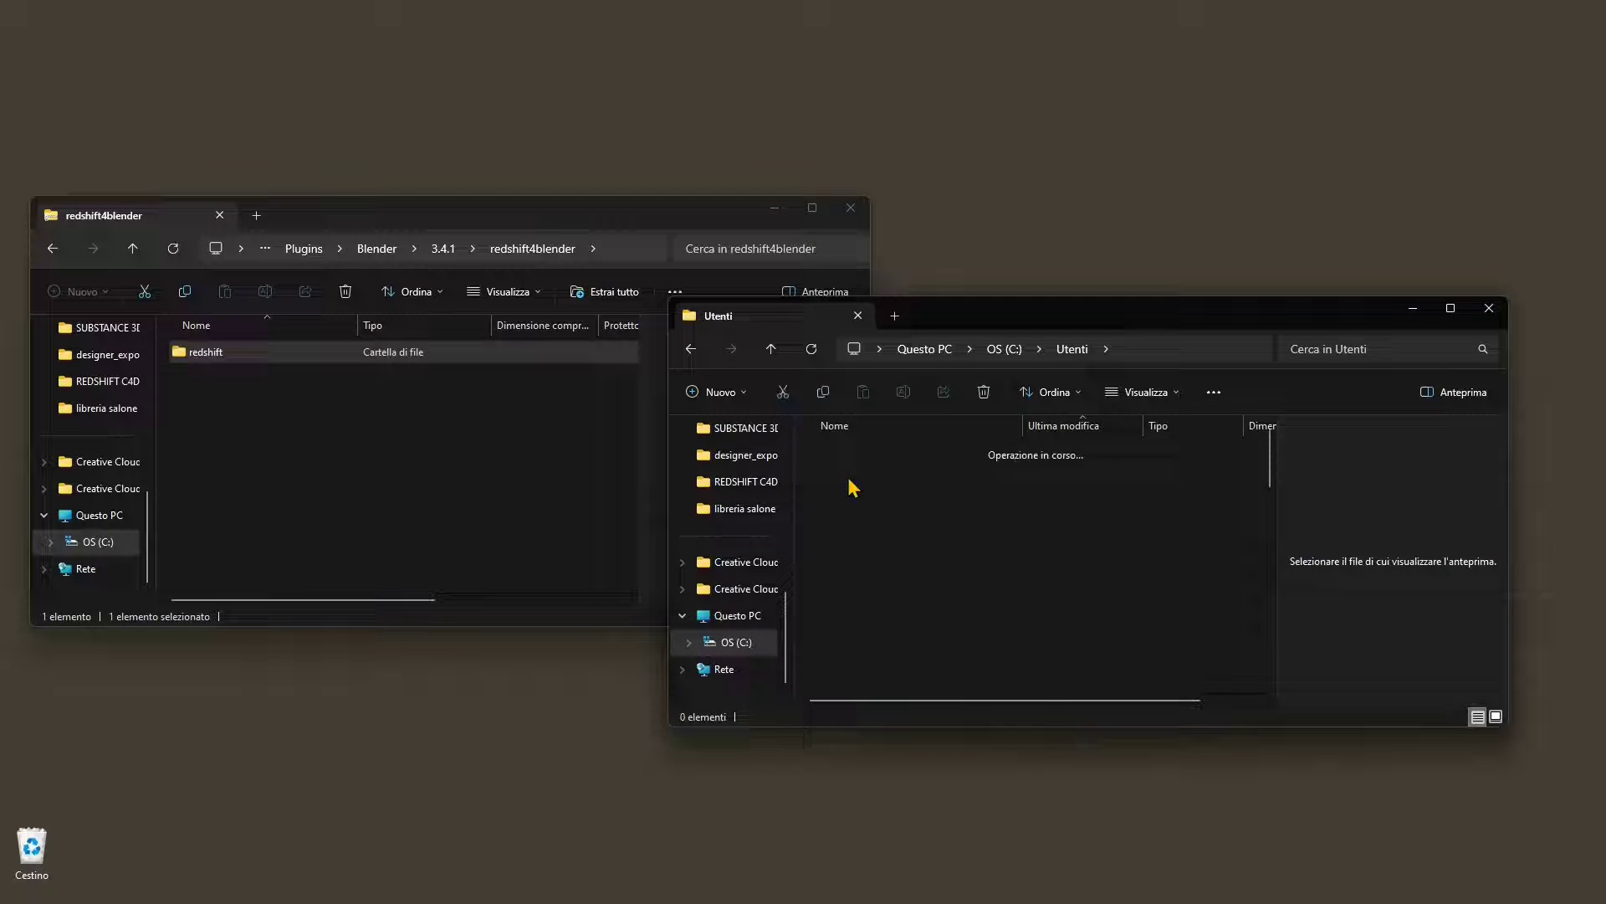
scroll(878, 585, down, 3)
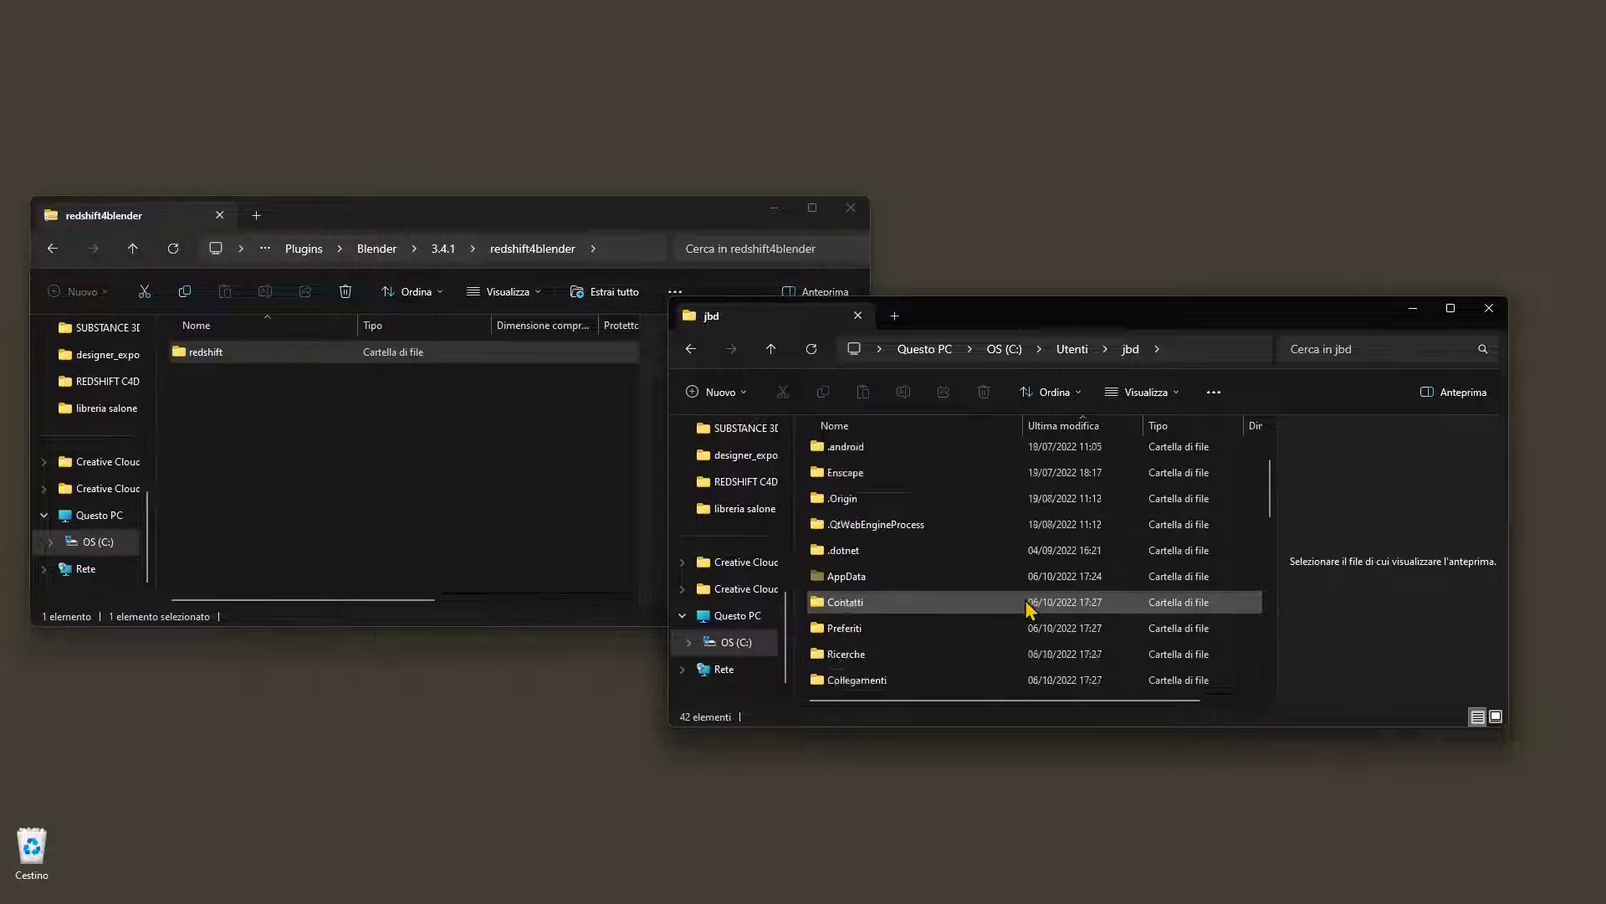
double_click(849, 500)
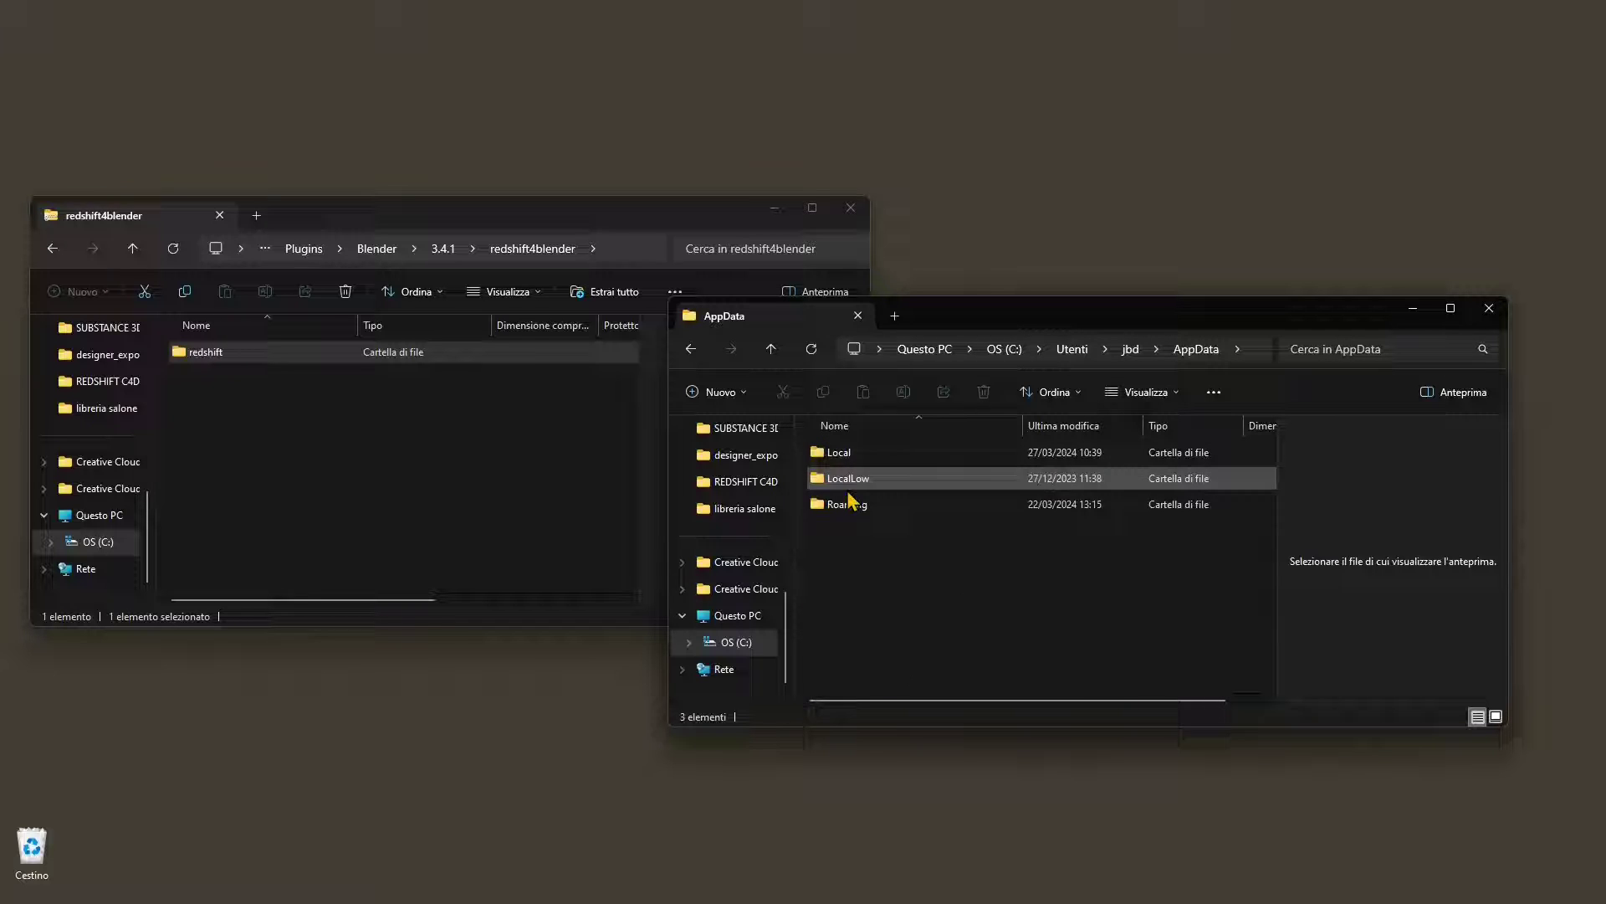
double_click(847, 504)
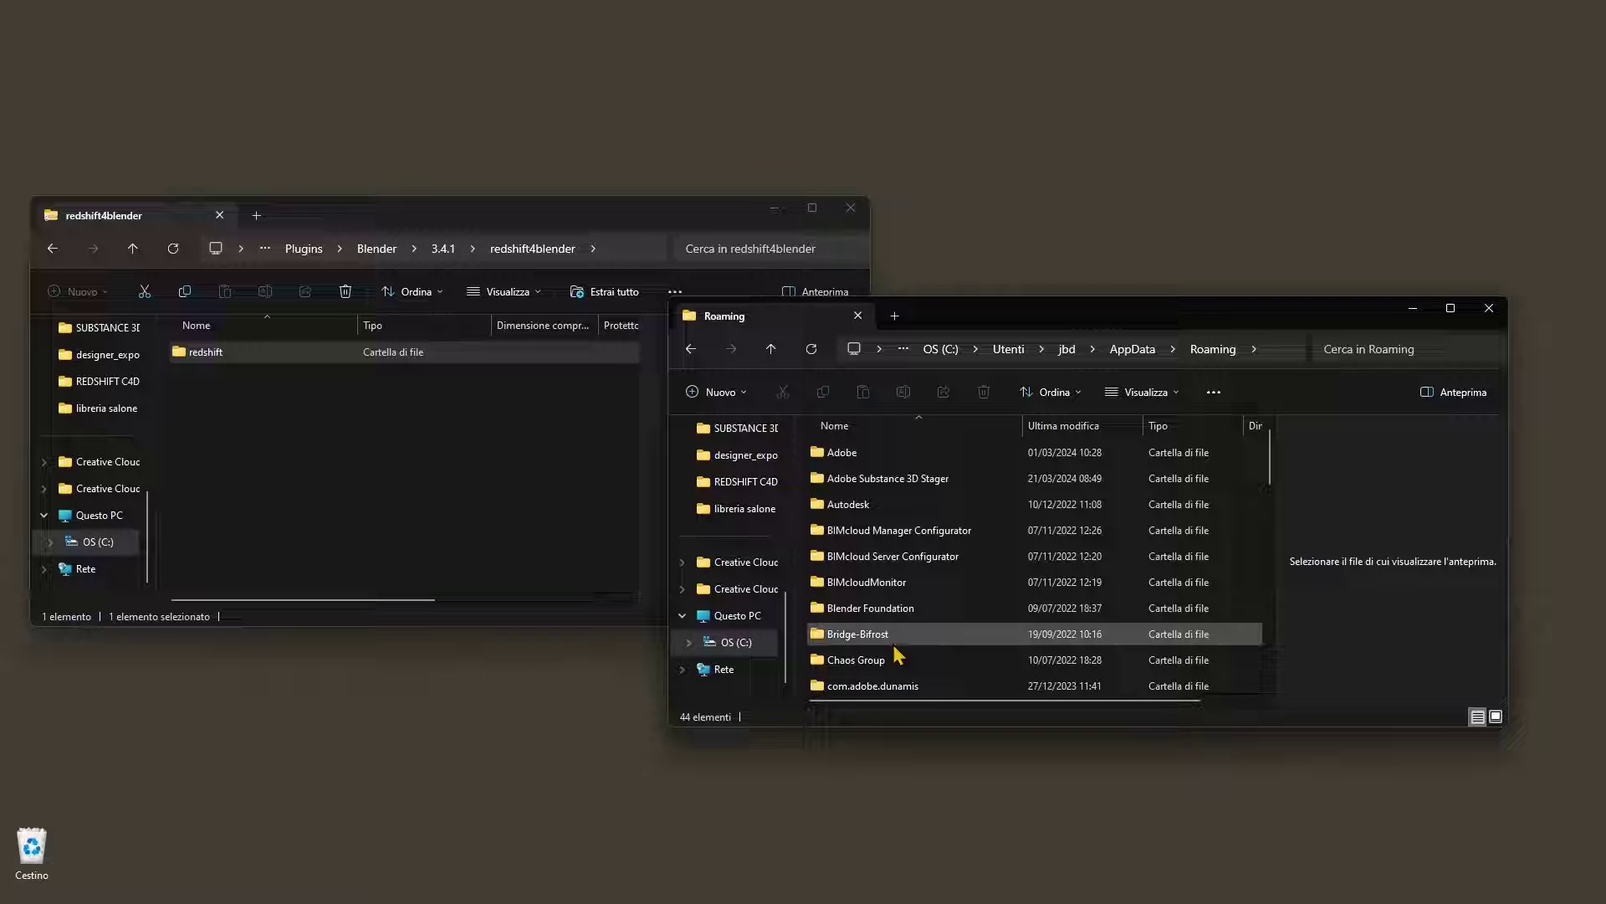
Open Blender Foundation > Blender > 4.0 > scripts > addons.
scroll(971, 606, down, 1)
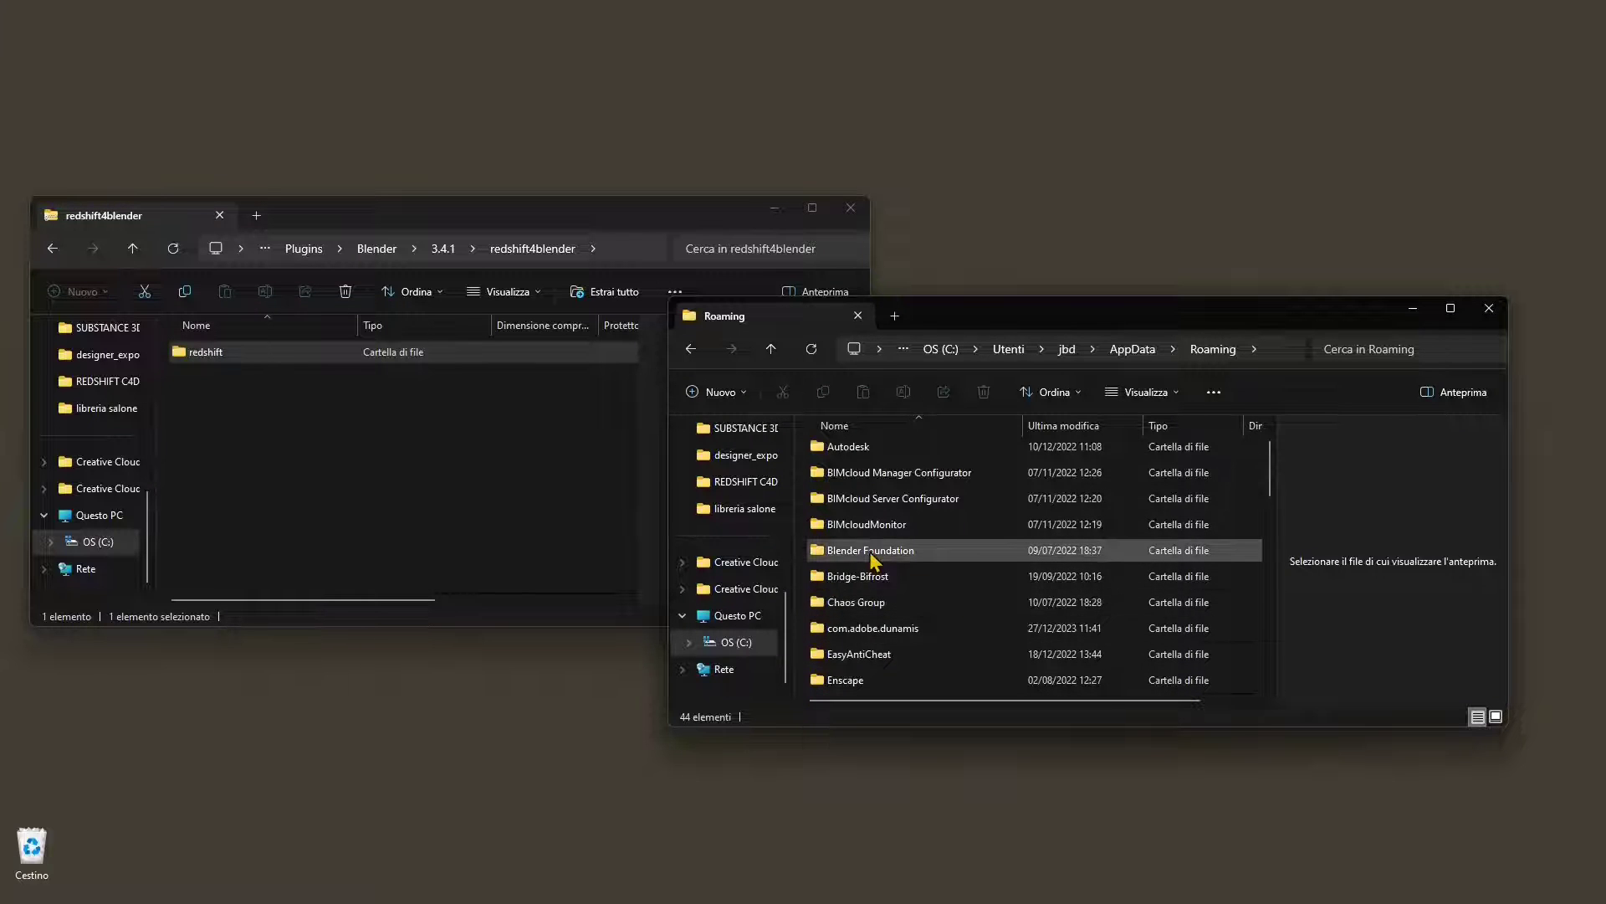
double_click(873, 552)
double_click(861, 456)
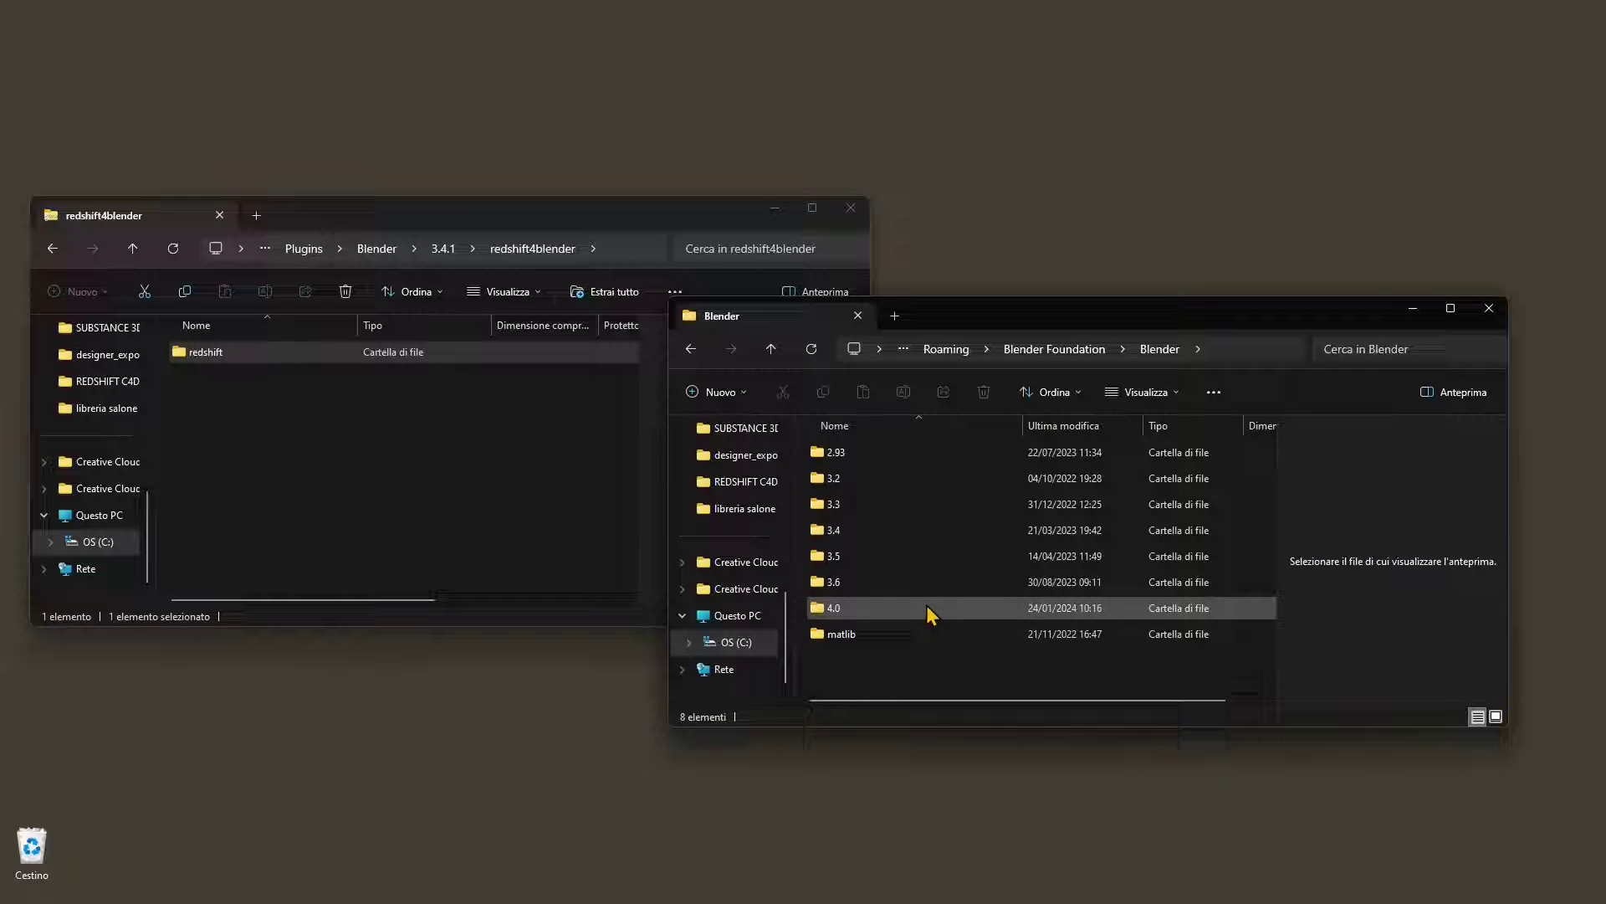
double_click(868, 611)
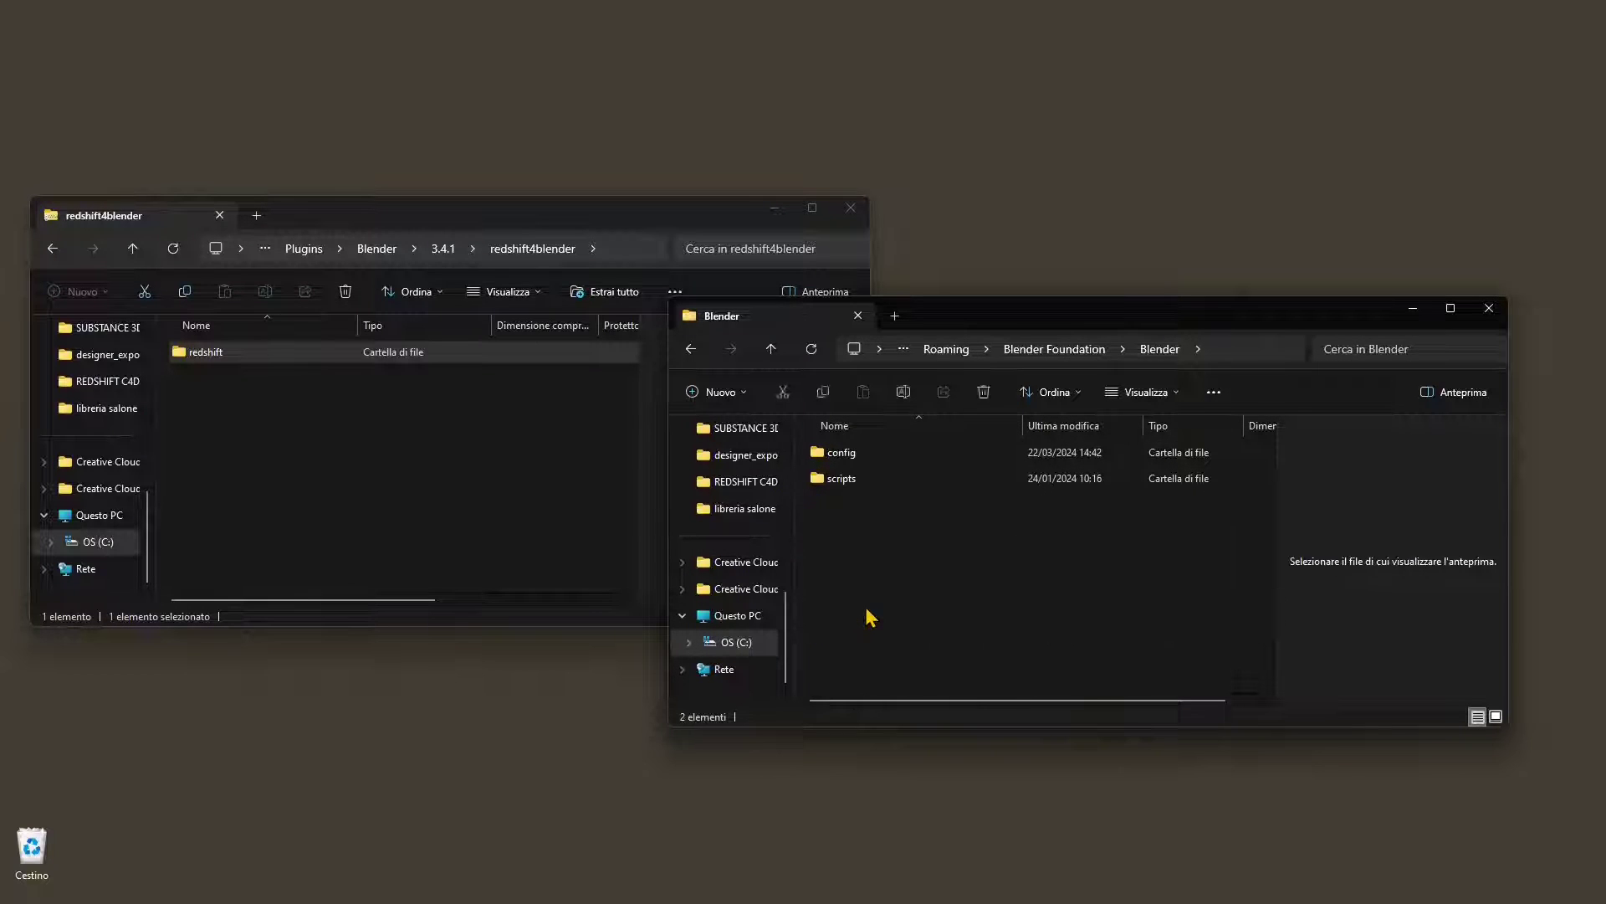
click(841, 479)
double_click(845, 482)
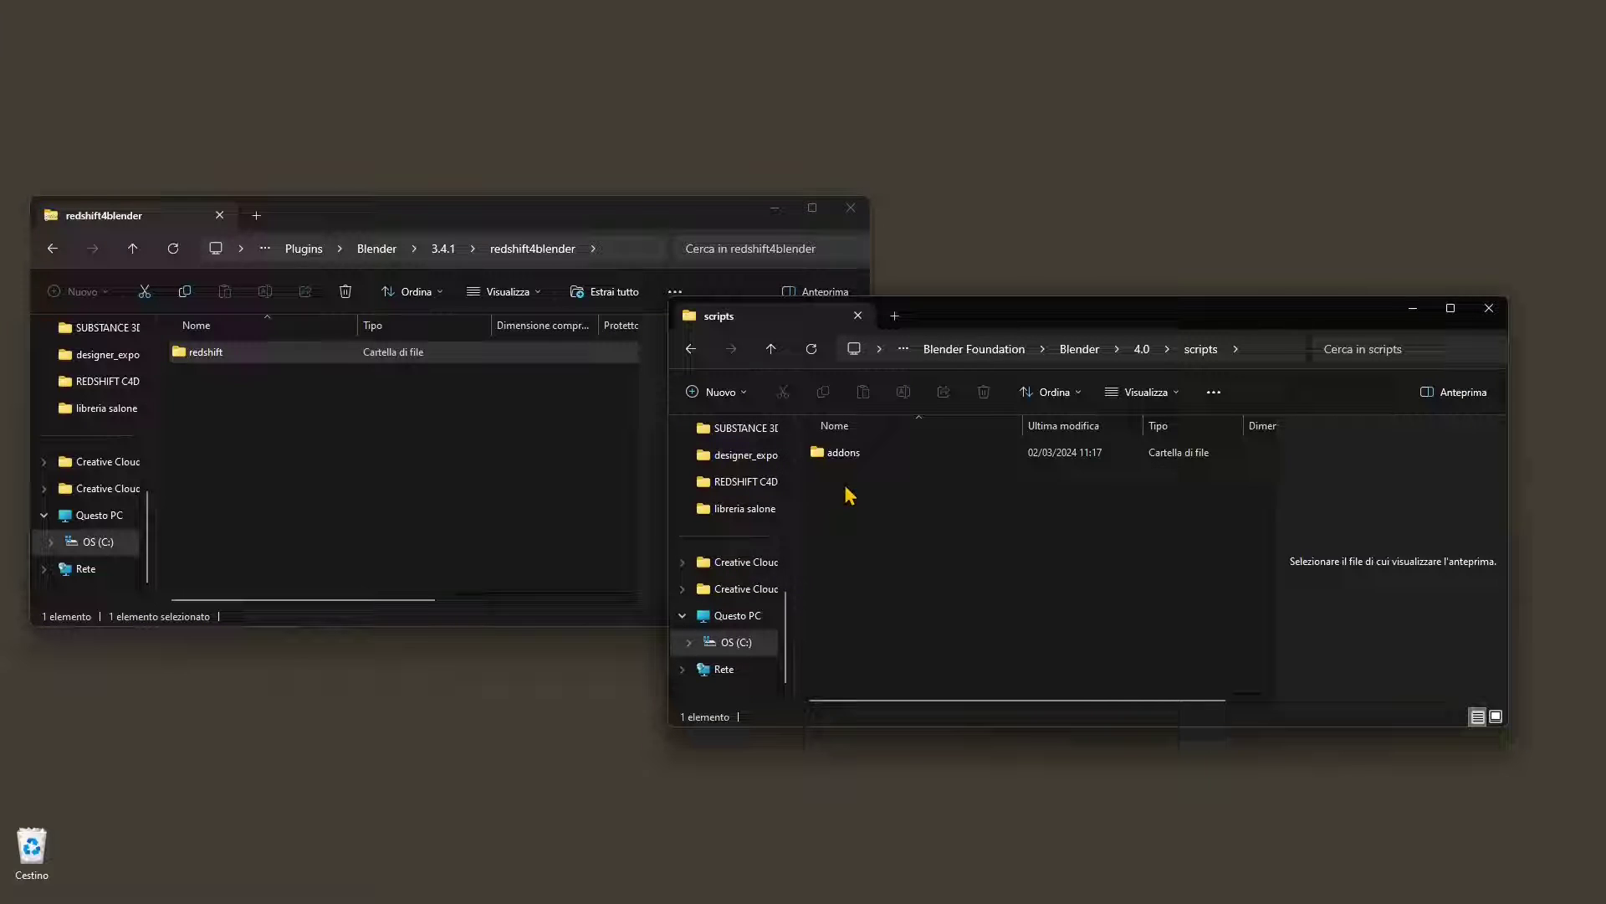
double_click(846, 459)
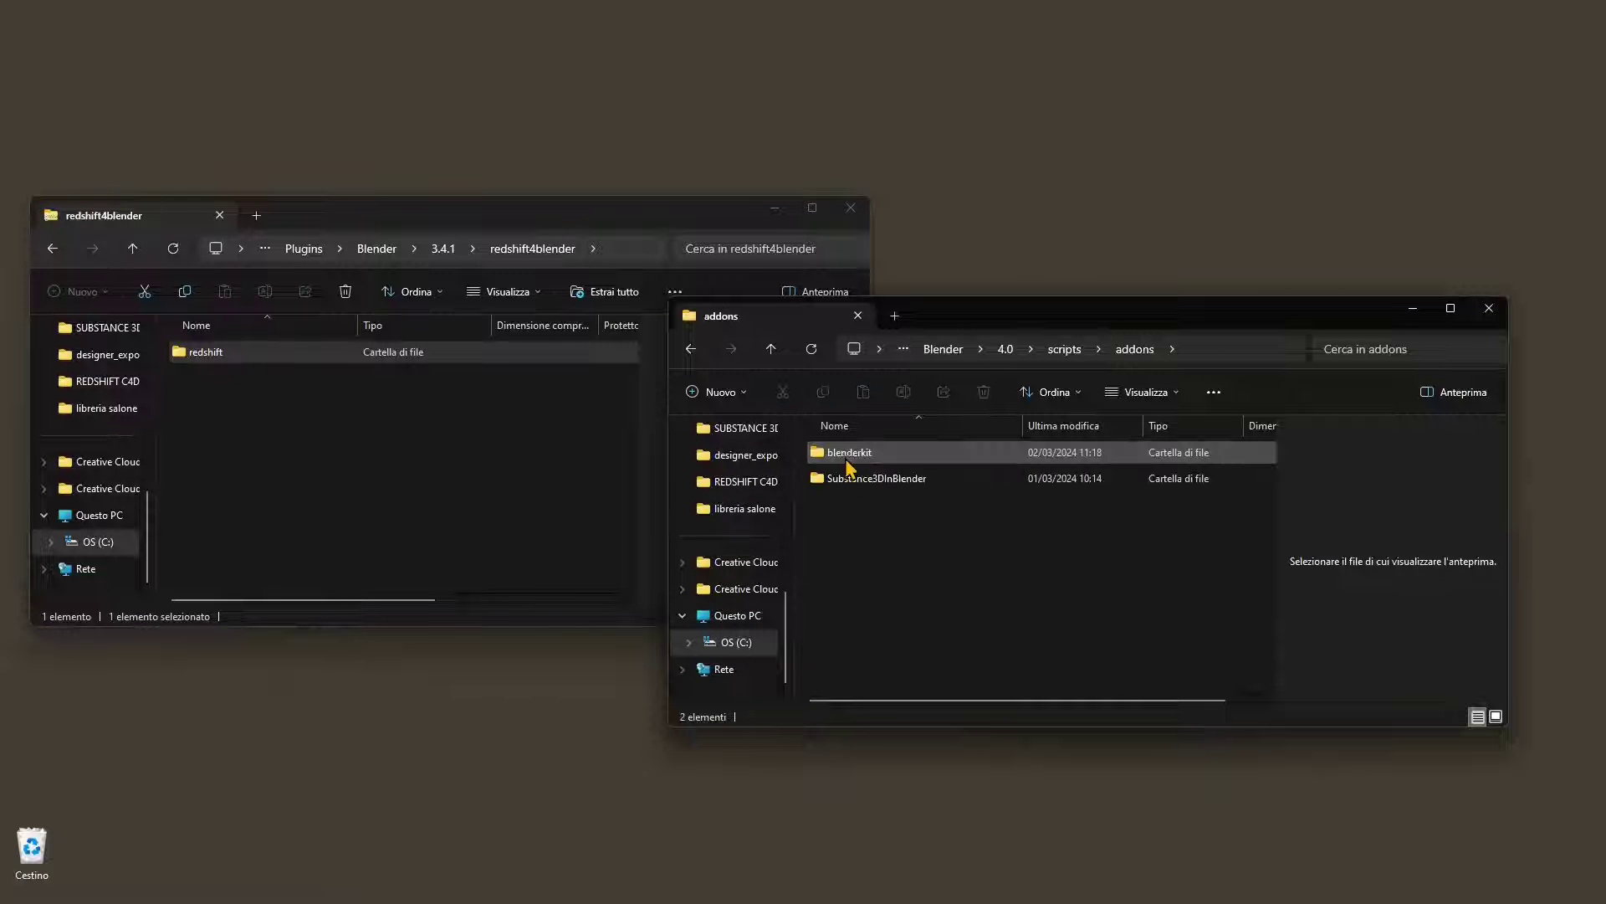
Drag the redshift folder from the redshift4blender archive into Blender 4.0's addons folder.
drag(184, 349, 882, 592)
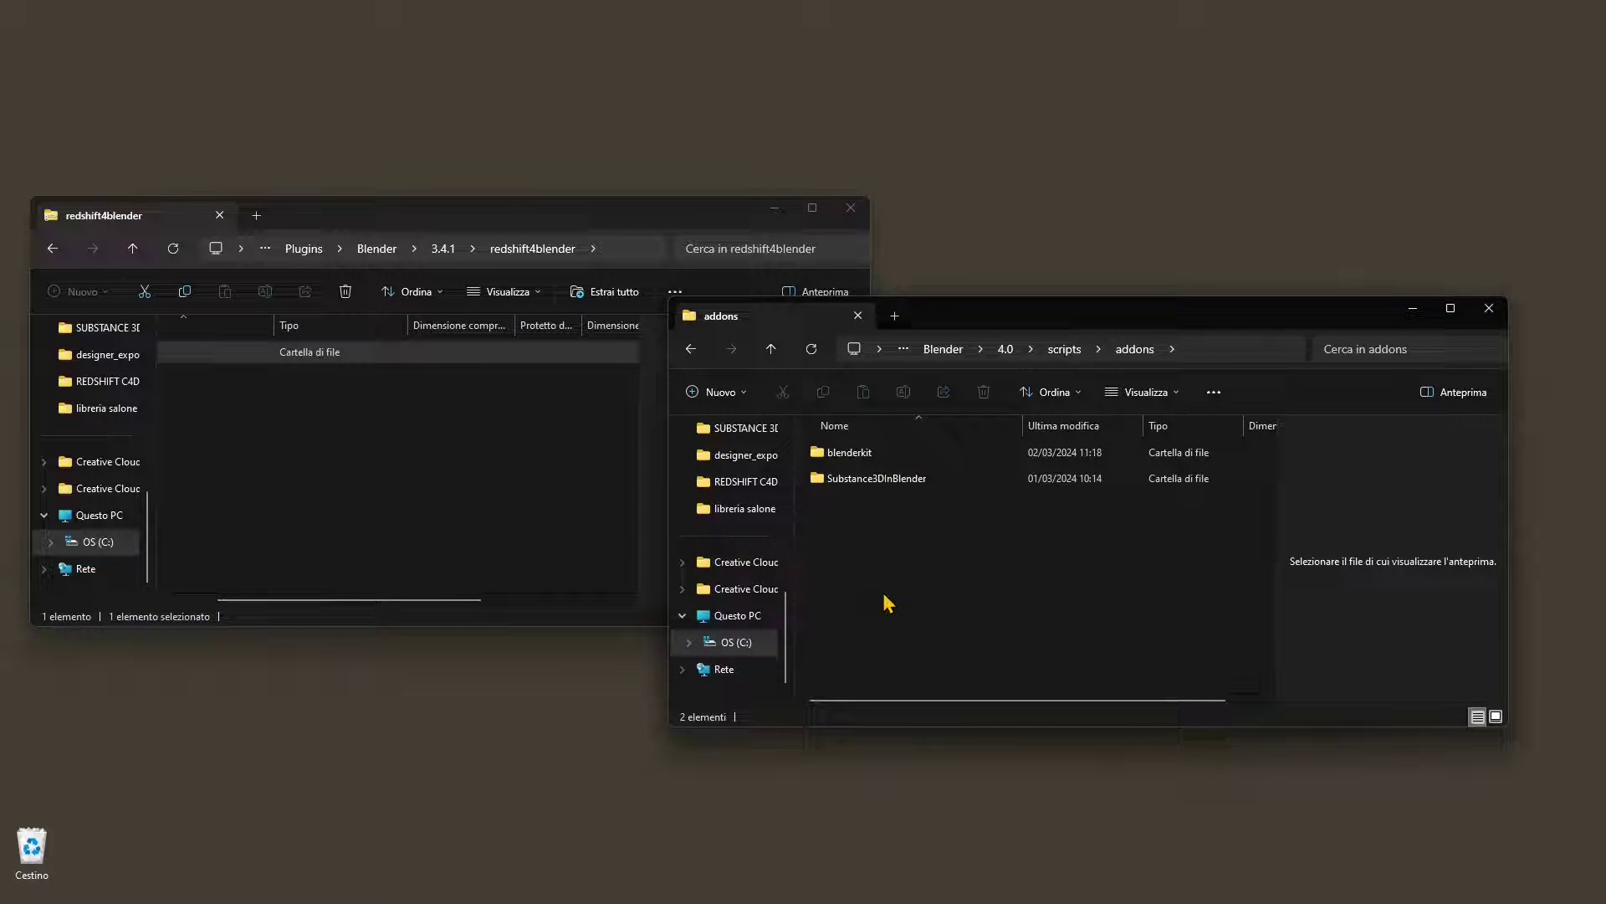
click(928, 566)
click(440, 574)
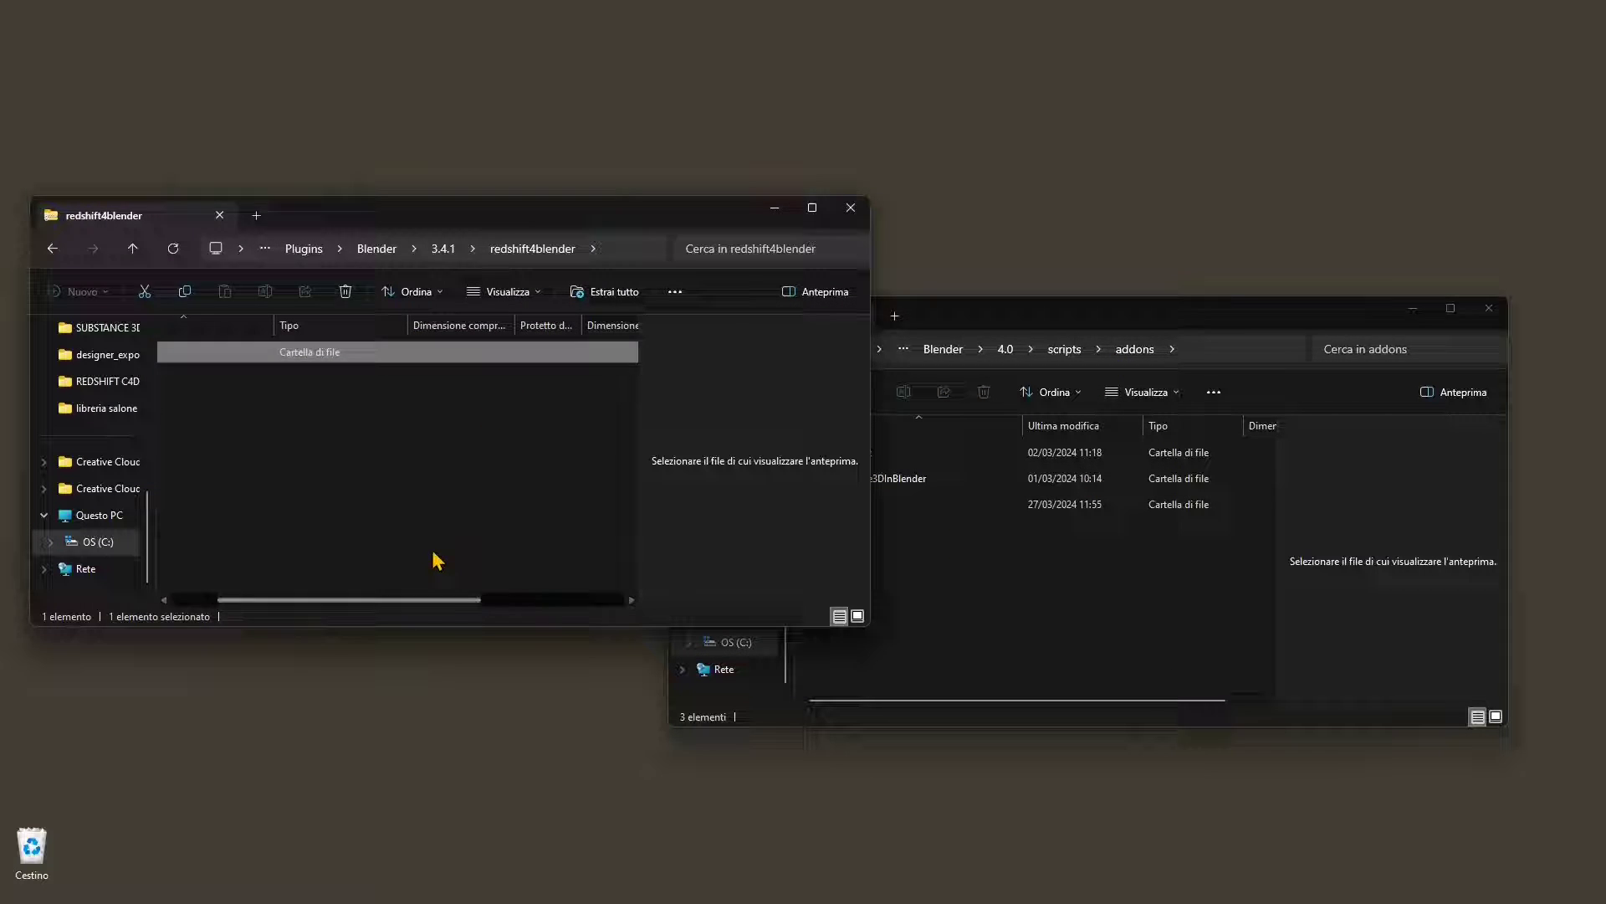
drag(441, 599, 387, 544)
click(1068, 599)
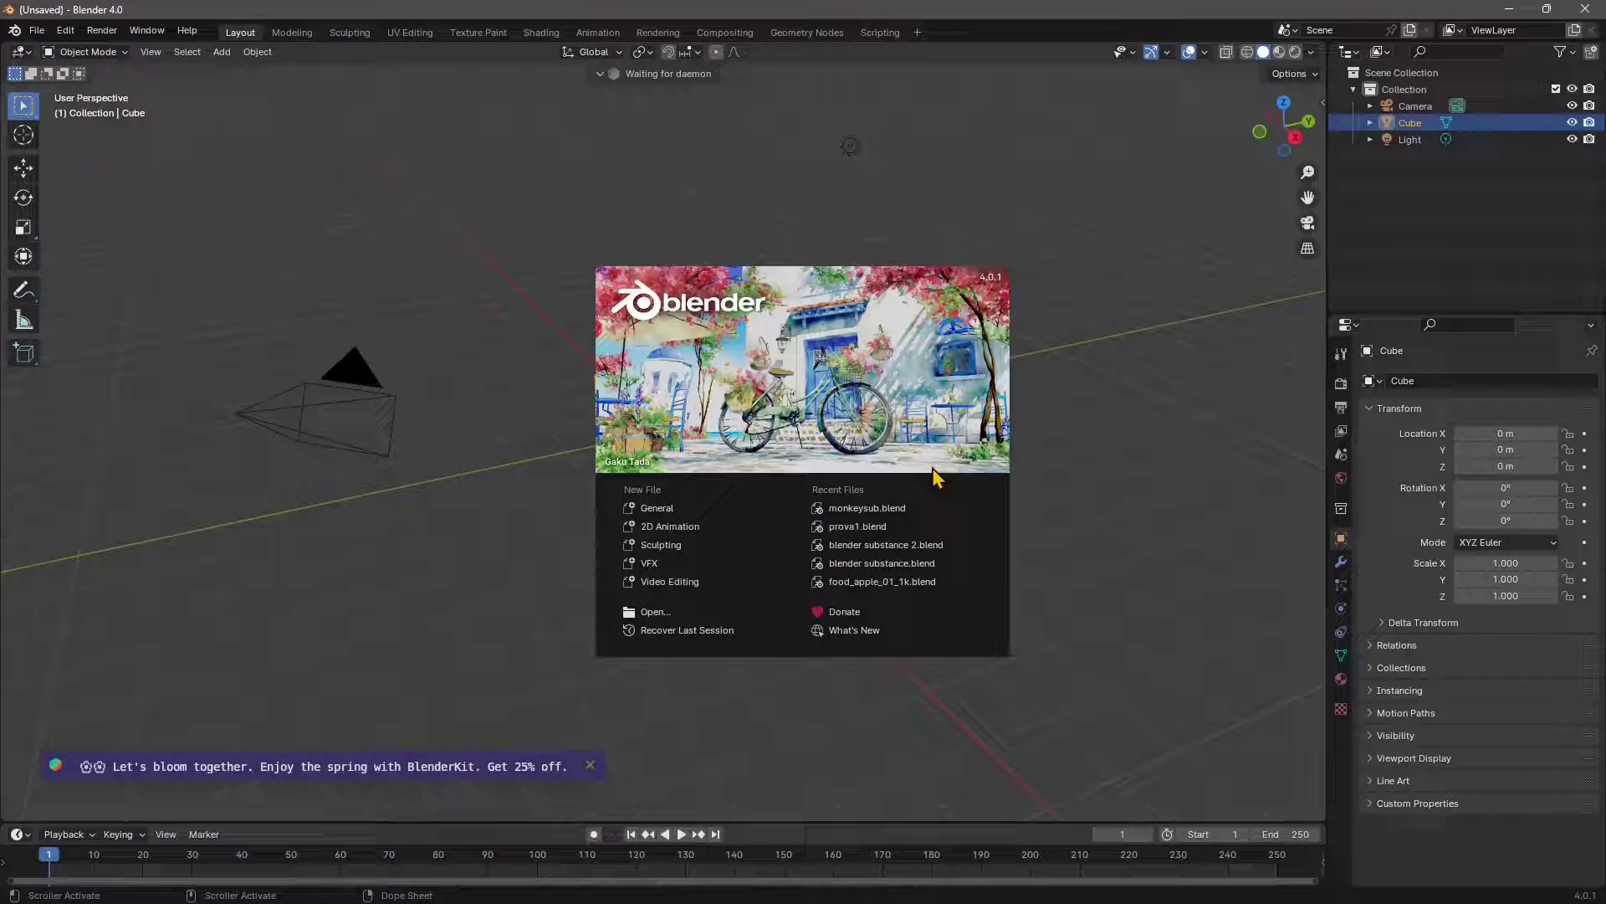
Close the splash screen, open Edit > Preferences and move the window toward the centre.
click(470, 262)
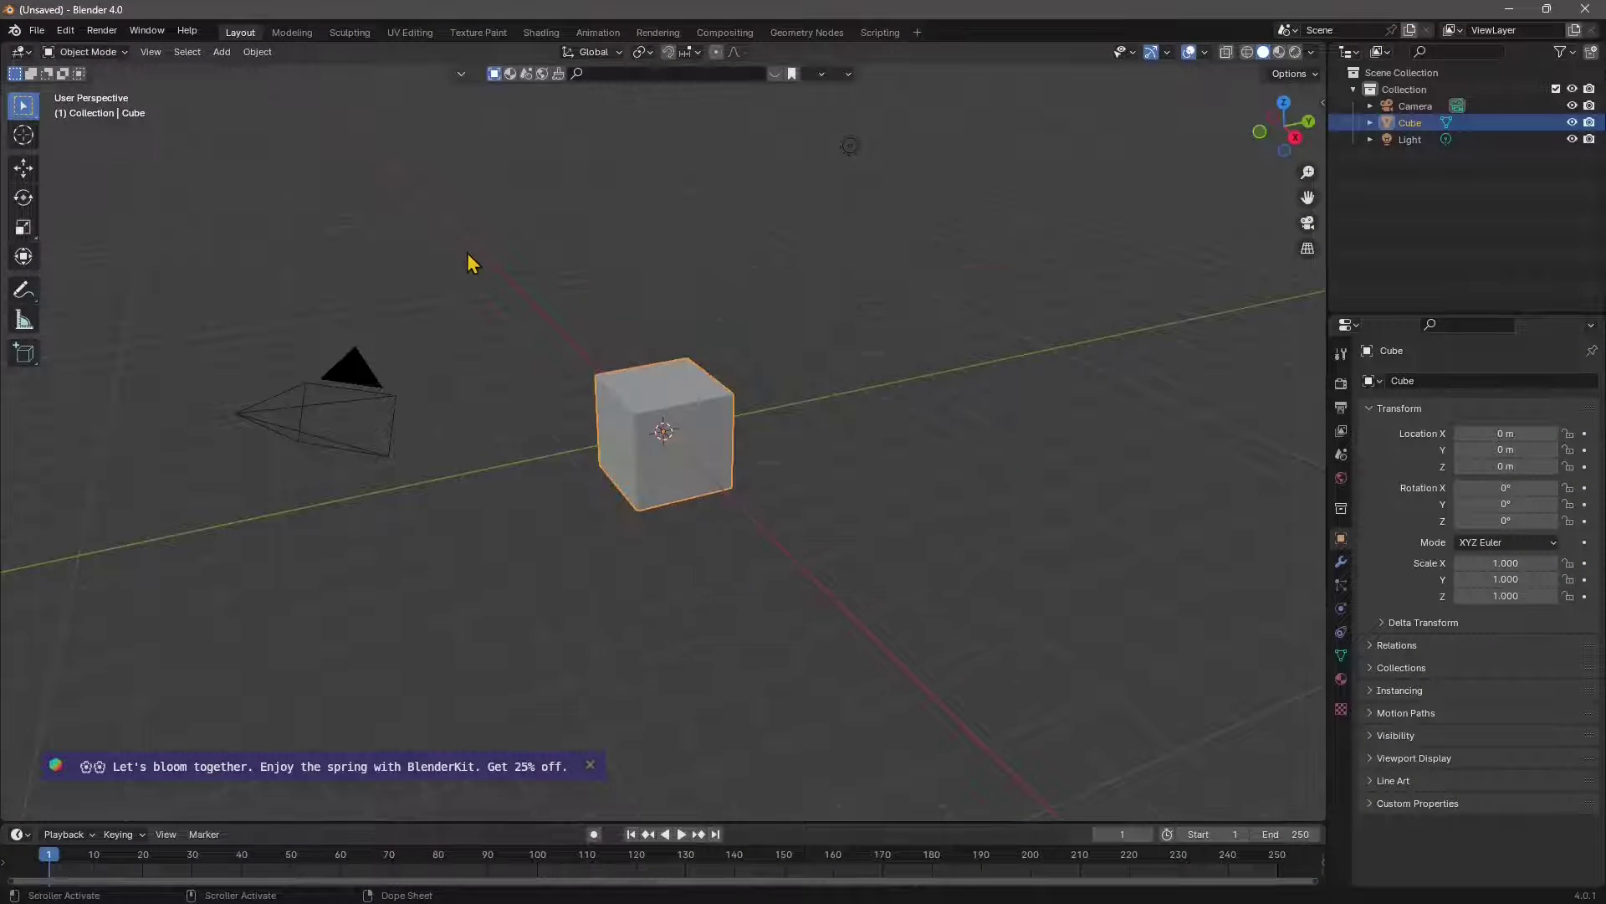
click(66, 32)
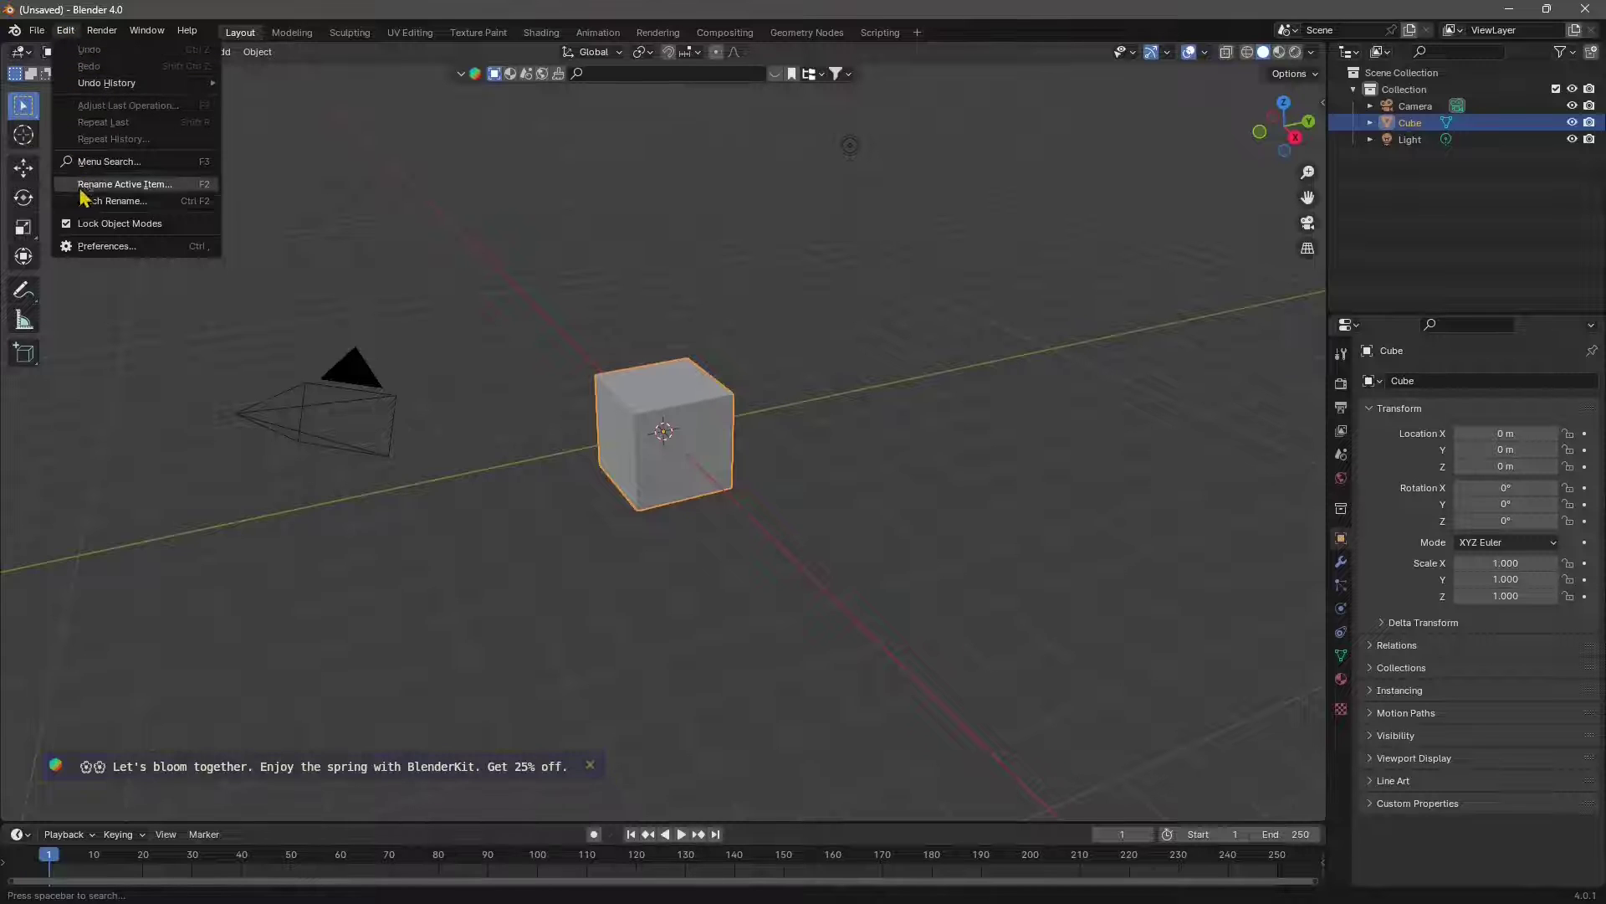
click(126, 251)
drag(168, 29, 326, 115)
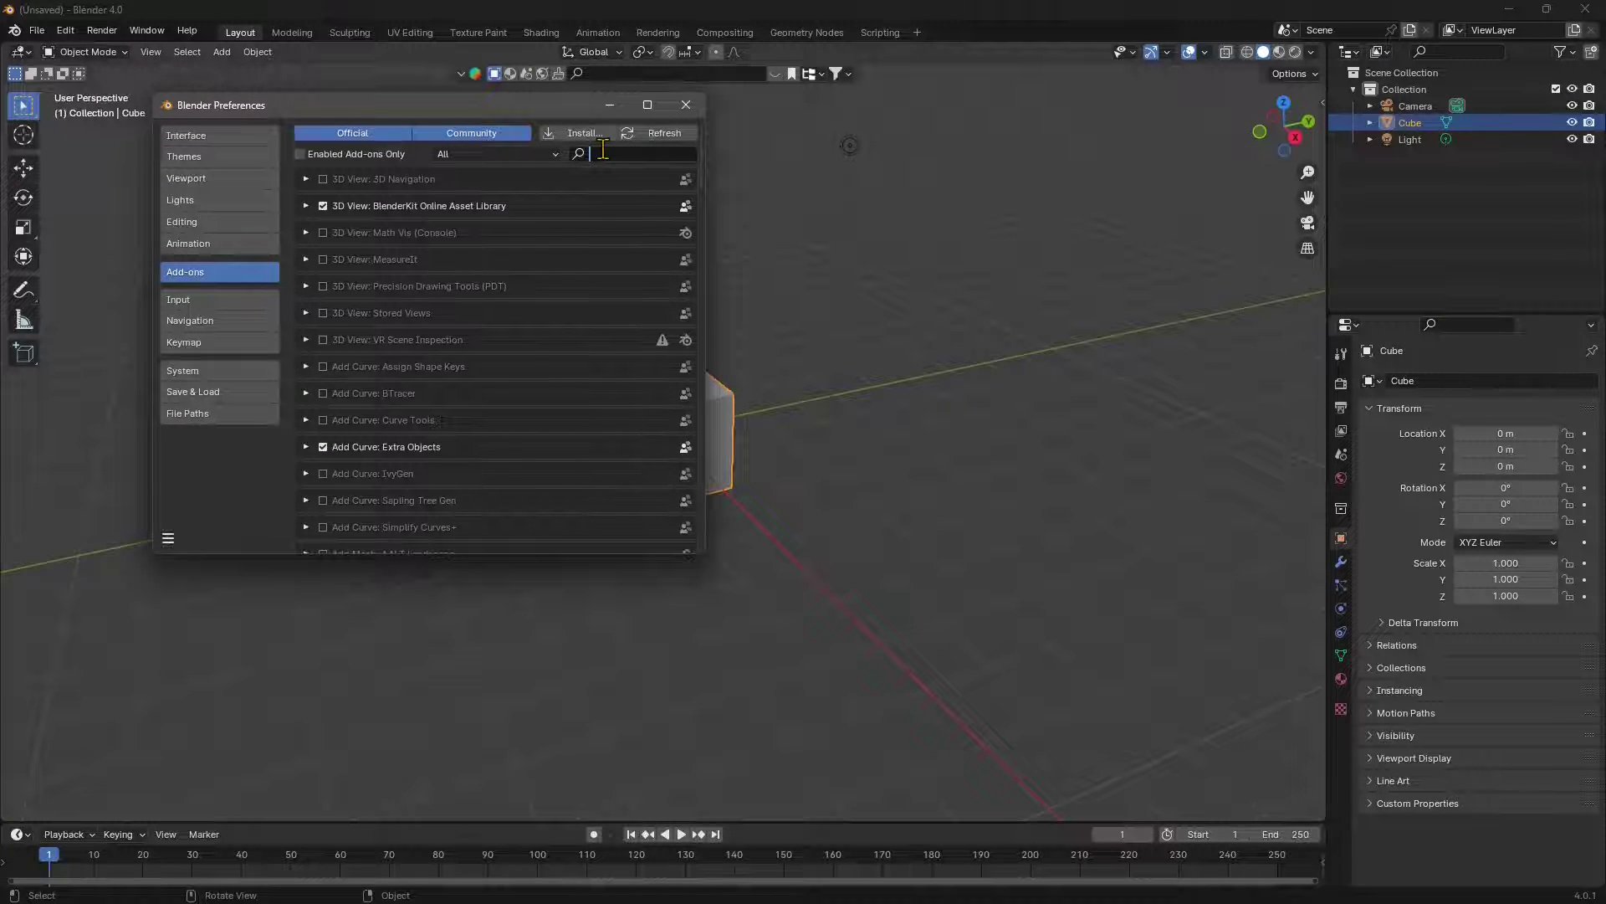
Filter add-ons by 'red', toggling Enabled Add-ons Only on and off to show all matches.
text(ed)
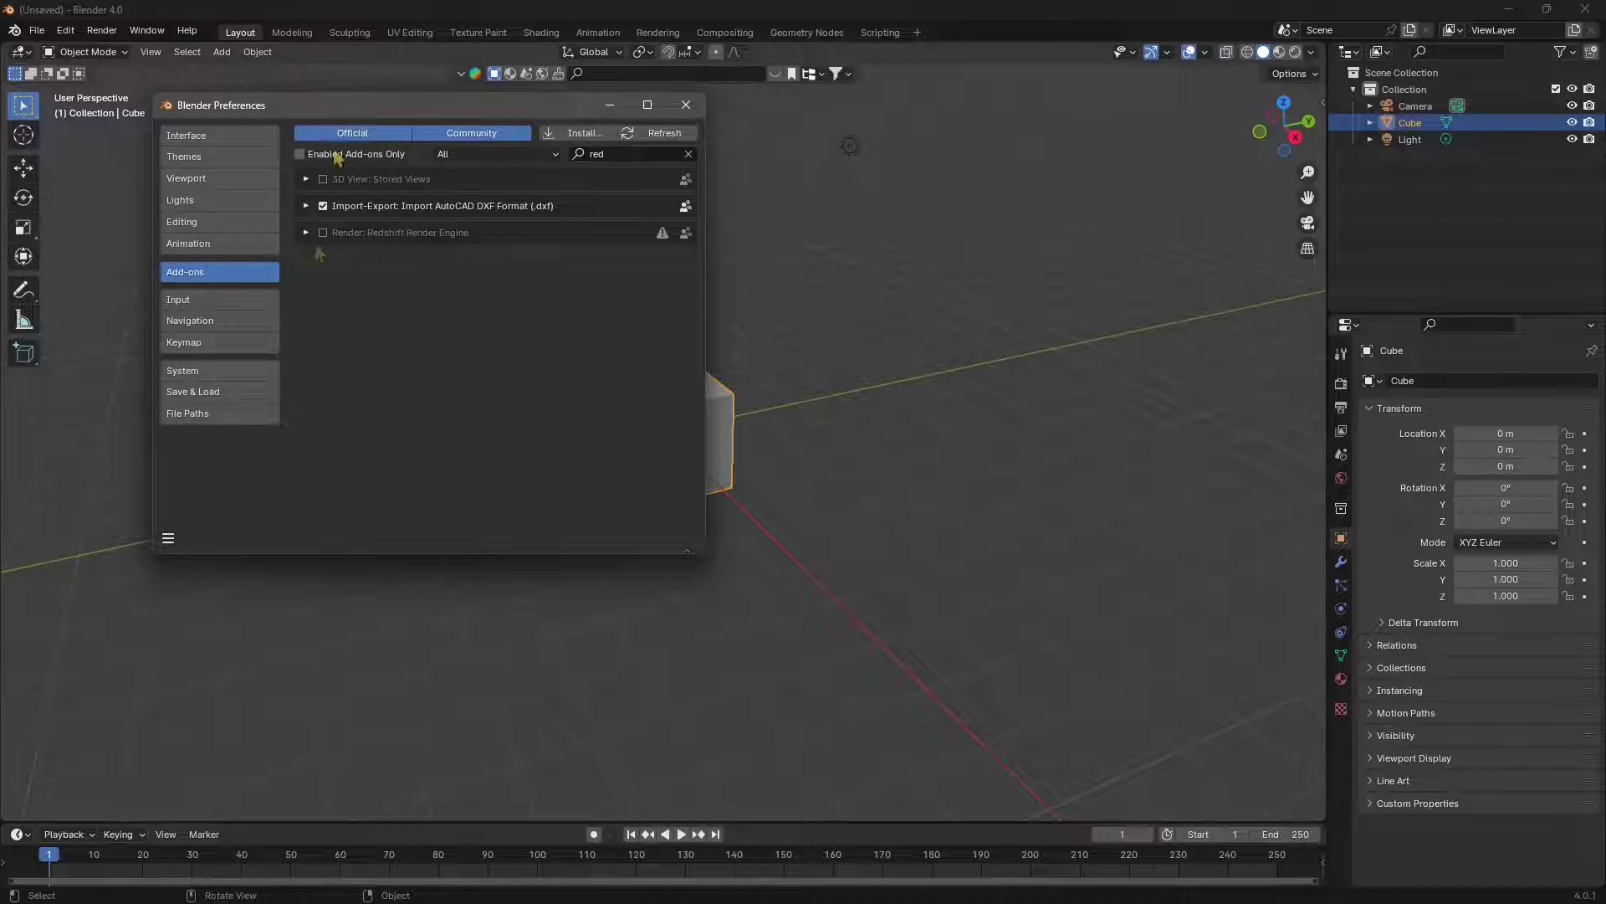
click(300, 154)
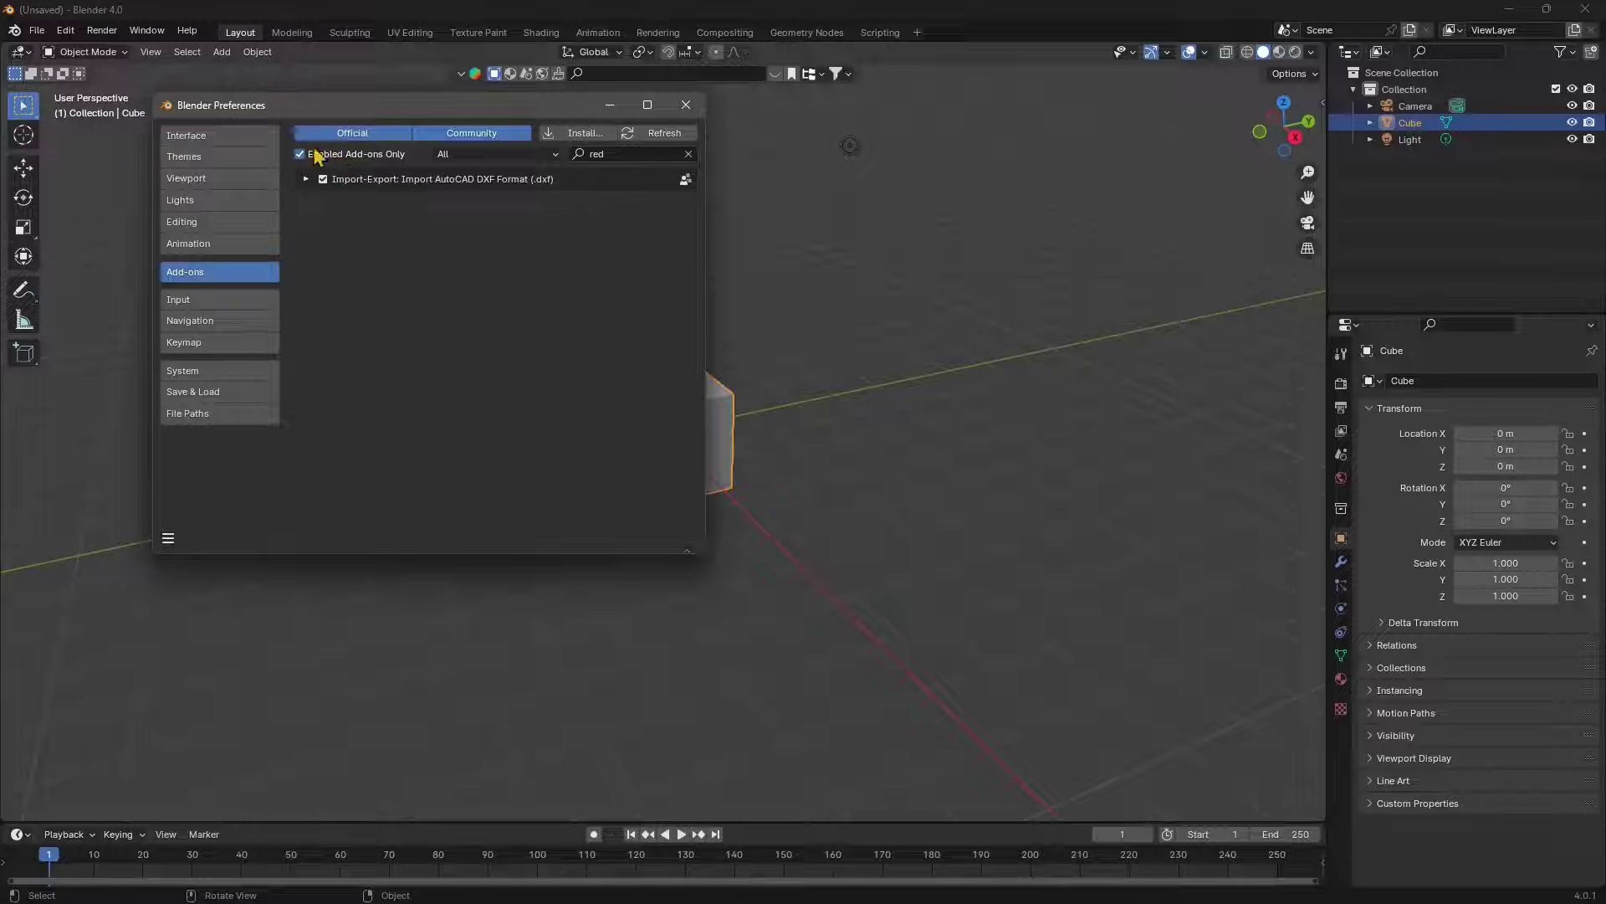
click(343, 154)
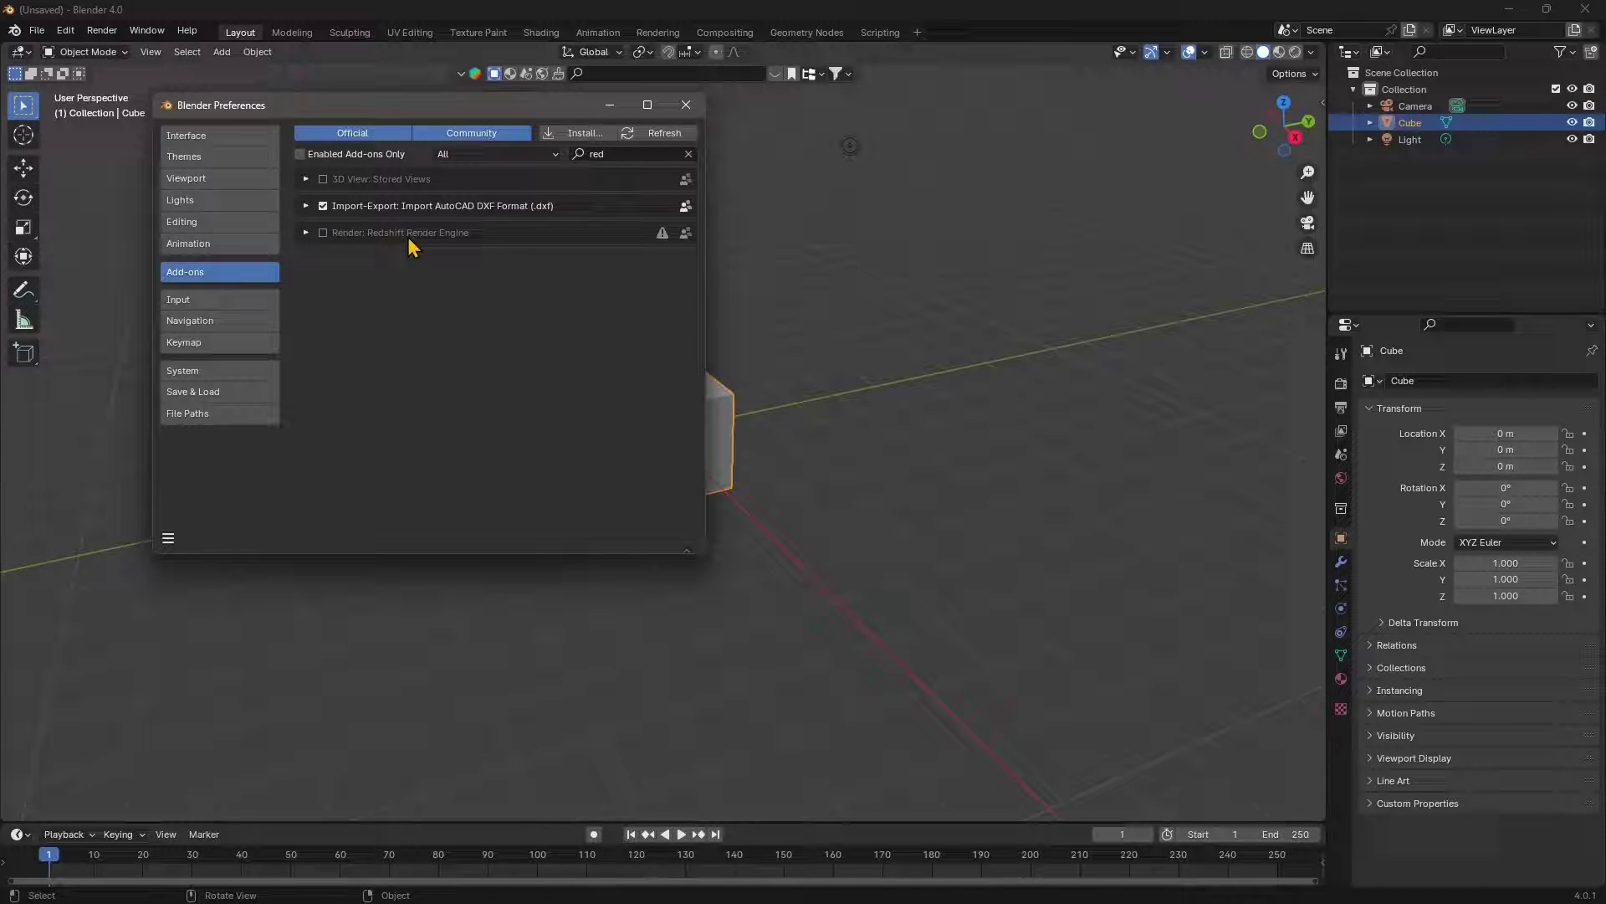
Enable the Redshift Render Engine add-on and open its Documentation link in the browser.
click(306, 233)
click(323, 233)
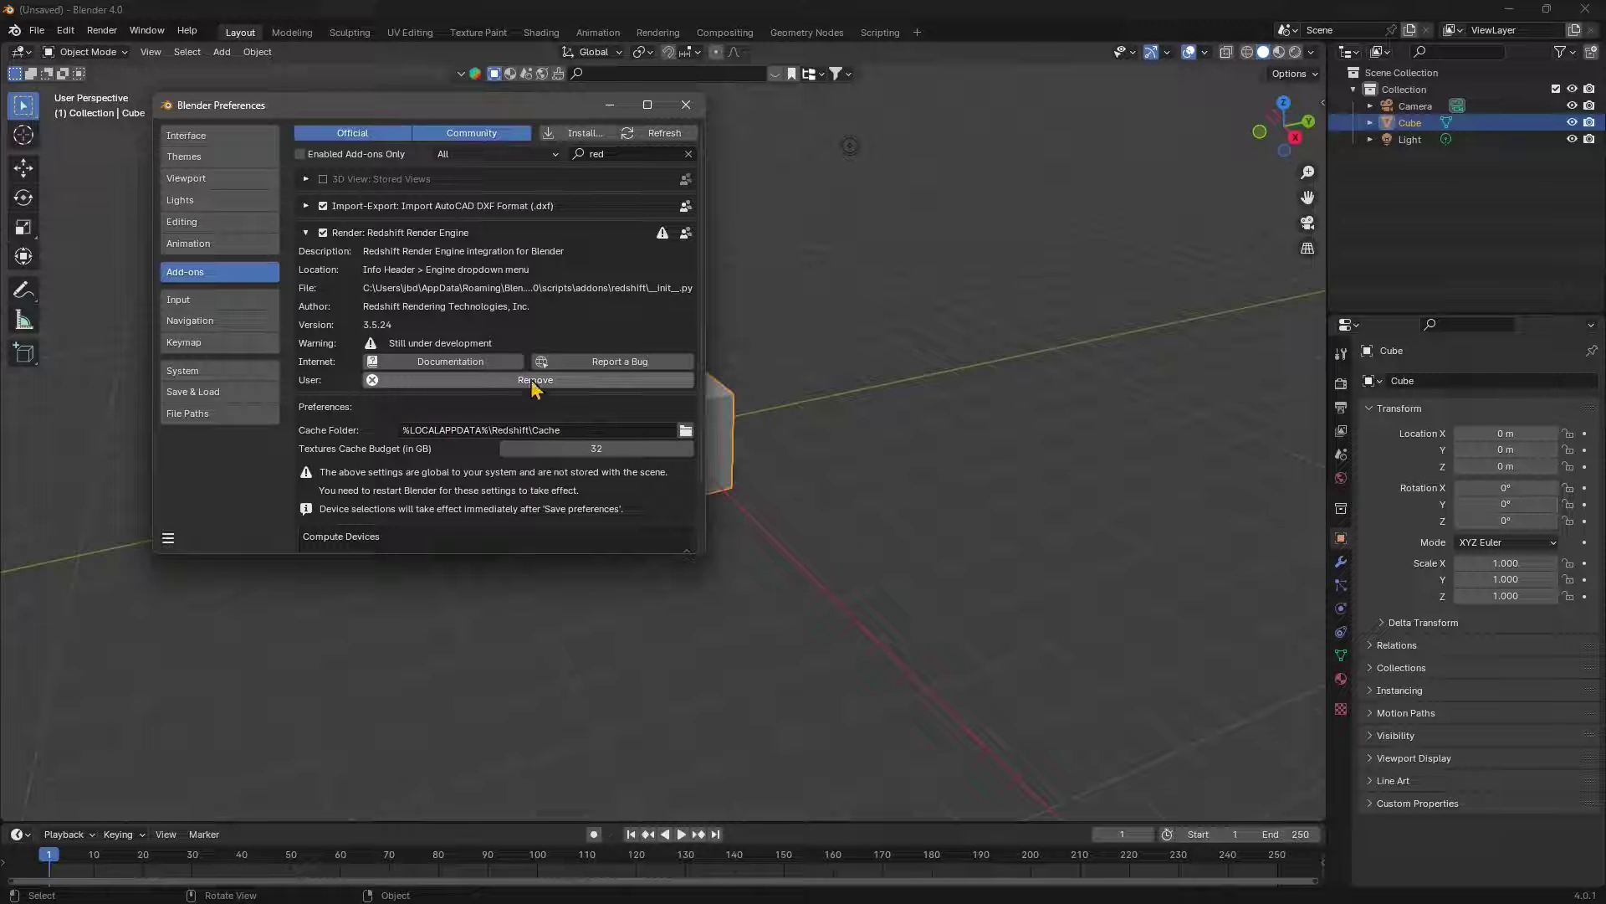
click(481, 361)
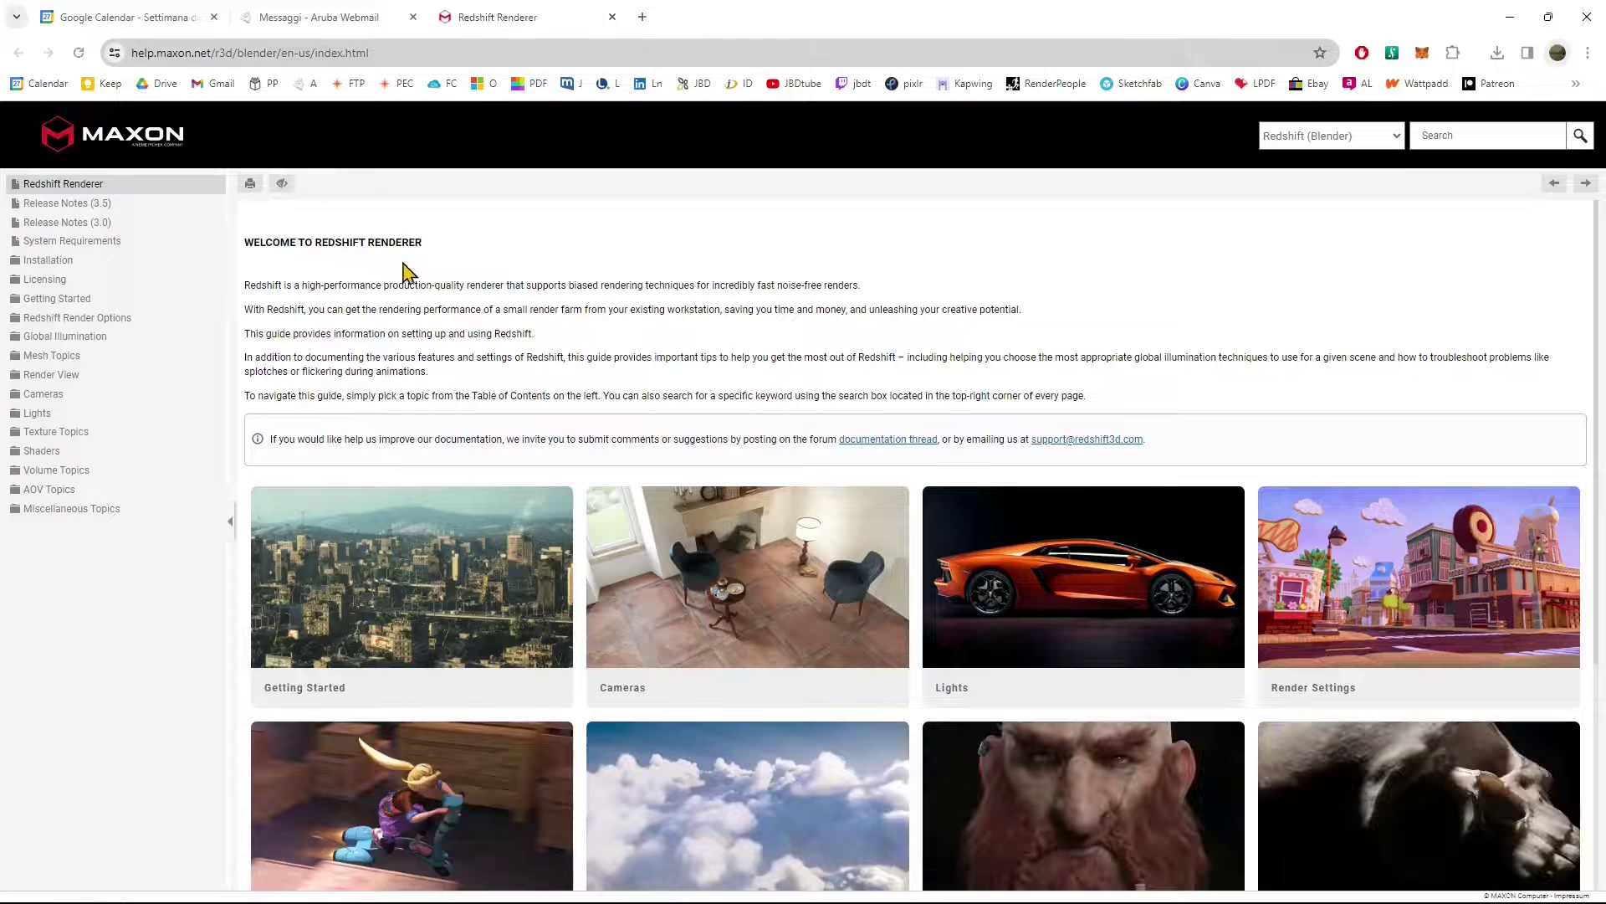
Browse the Redshift for Blender help cards, then scroll Preferences to the RTX 3070 and CPU compute devices.
scroll(495, 565, down, 1)
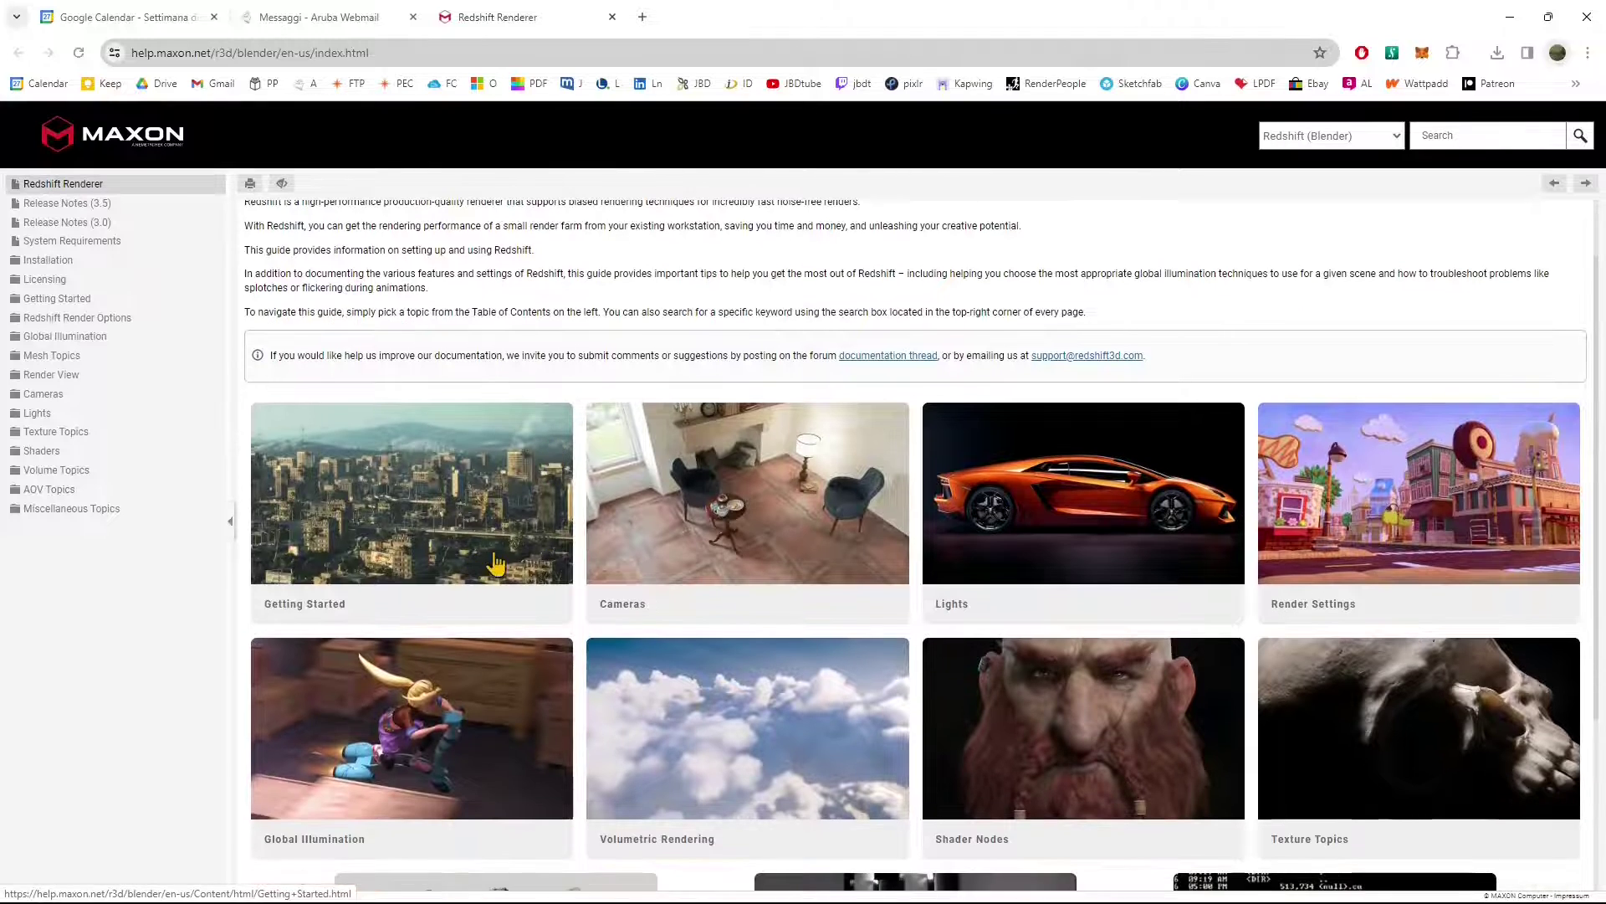
scroll(786, 573, down, 1)
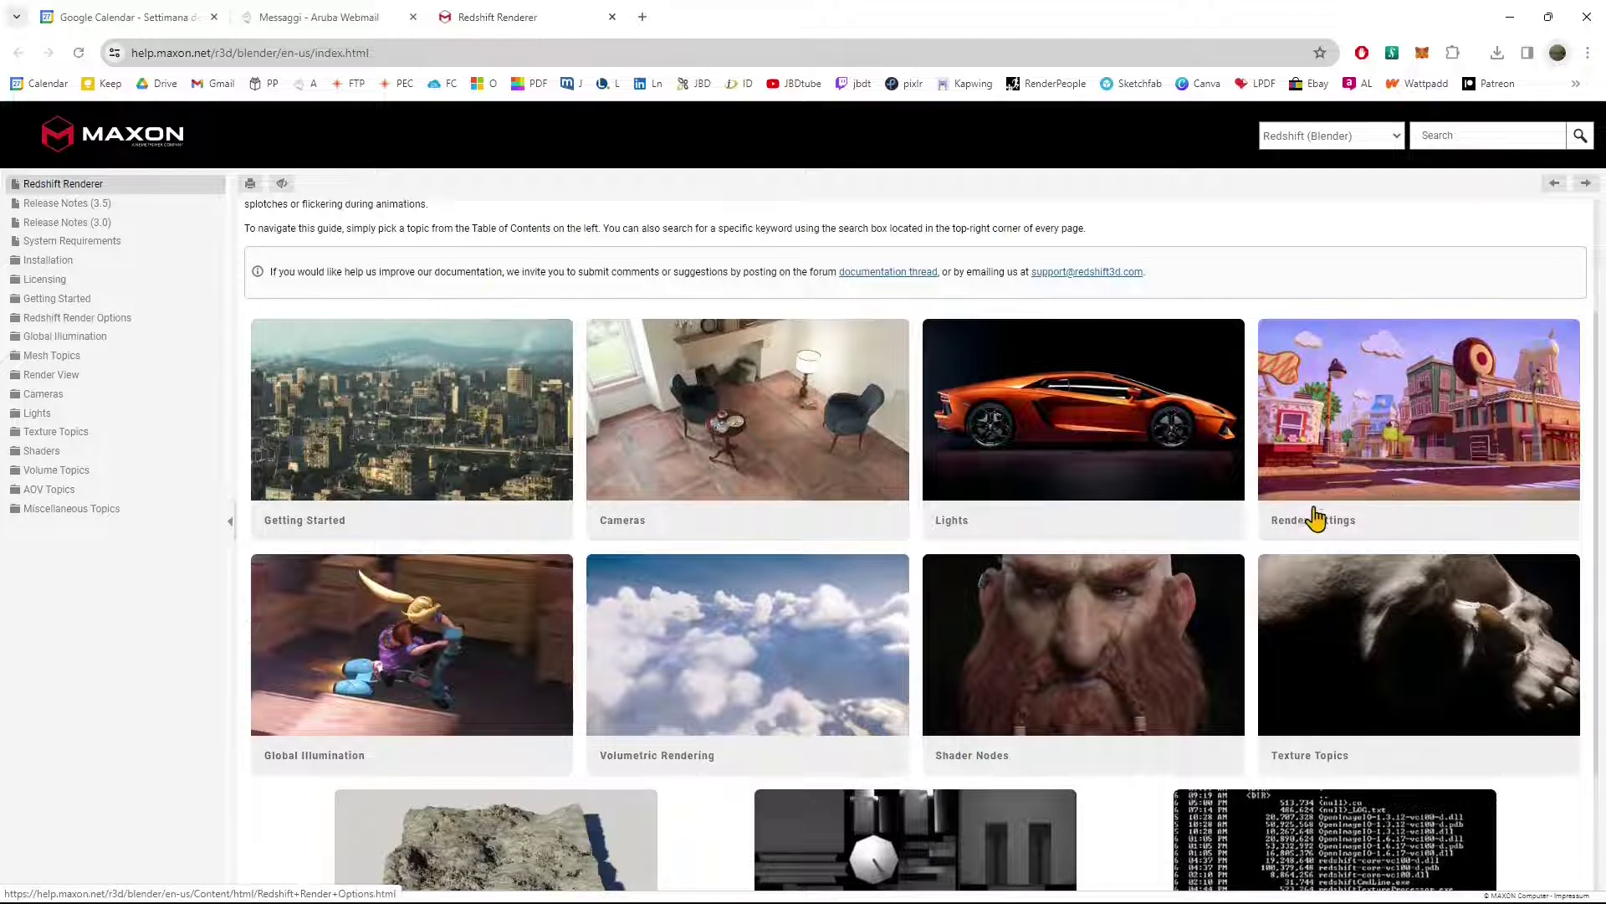
scroll(1247, 533, down, 1)
scroll(495, 563, down, 1)
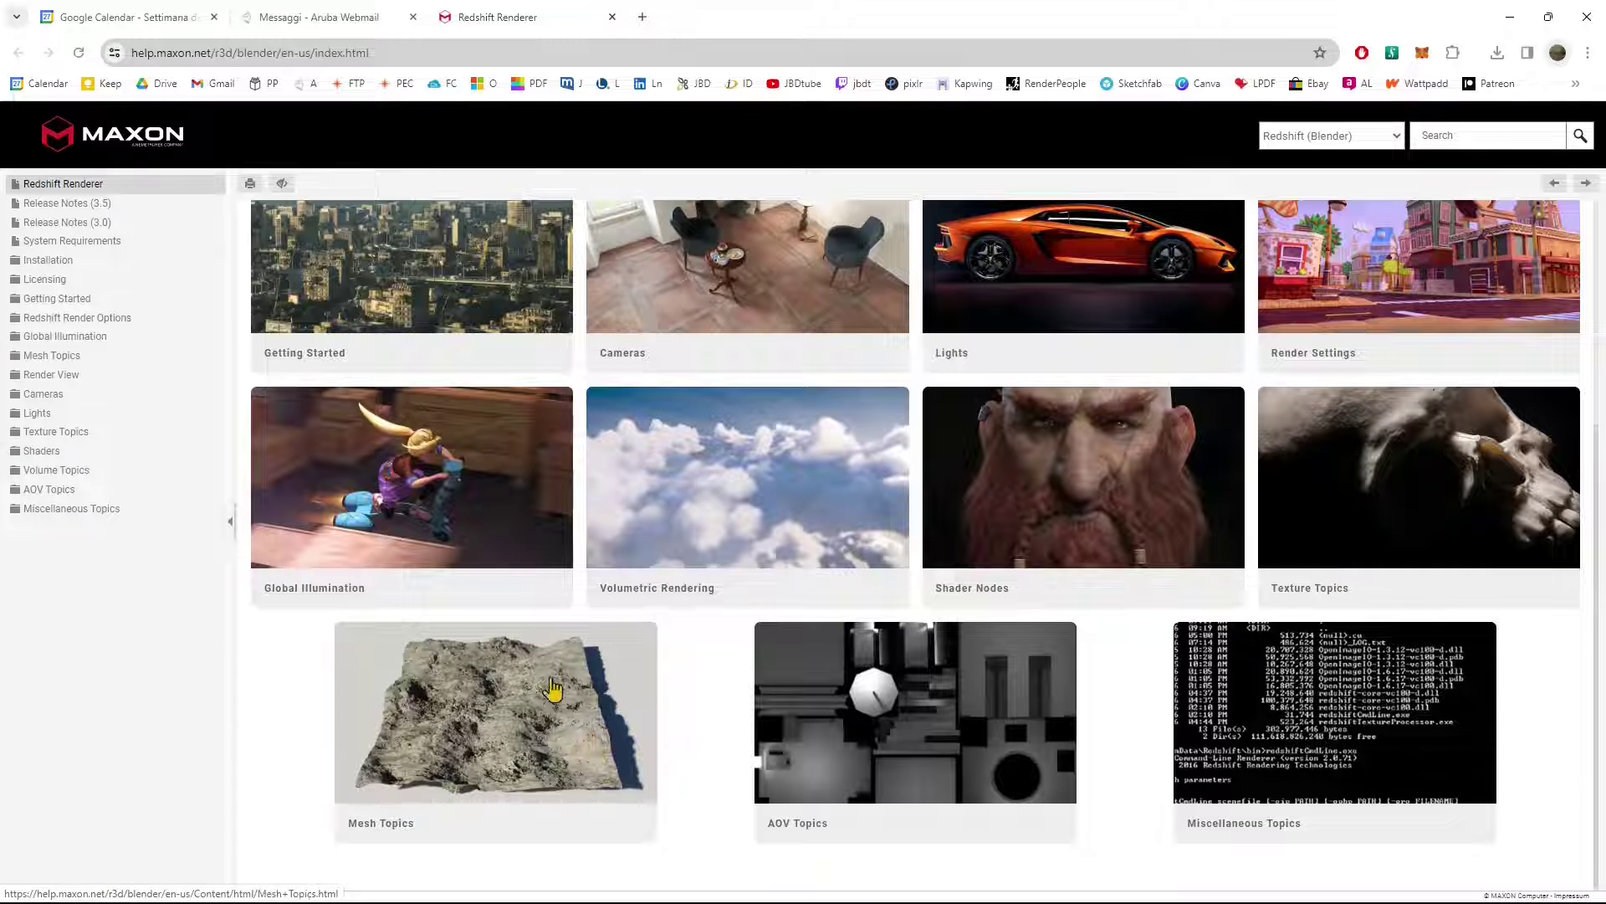
scroll(717, 699, up, 2)
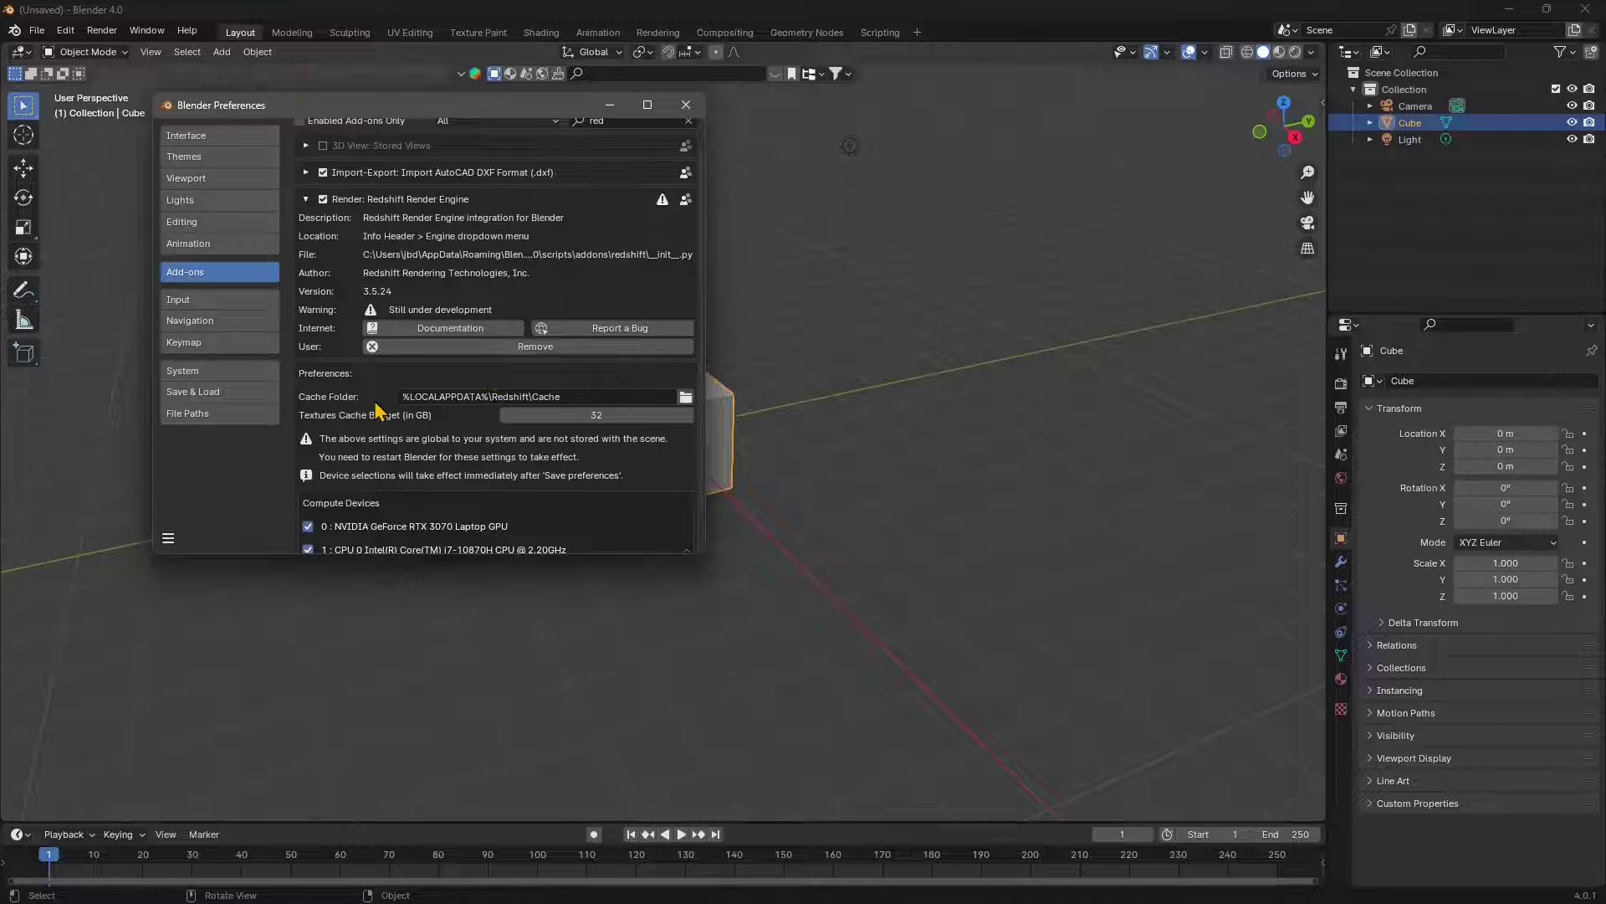
scroll(376, 410, down, 2)
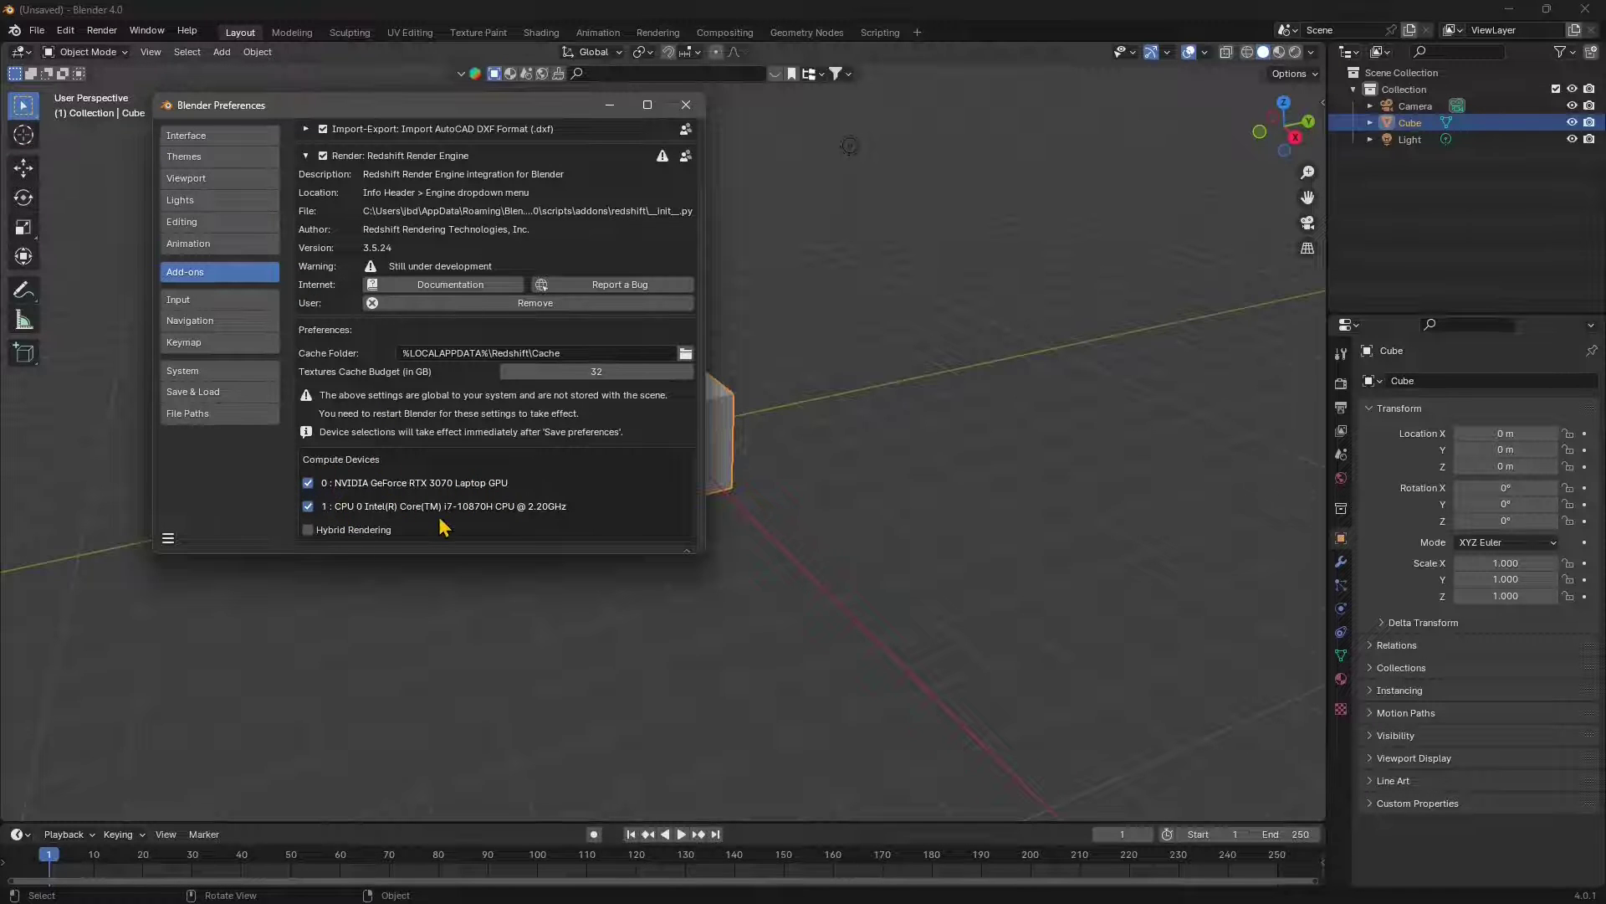
Enable Hybrid Rendering under Redshift Compute Devices and close the Preferences window.
click(316, 532)
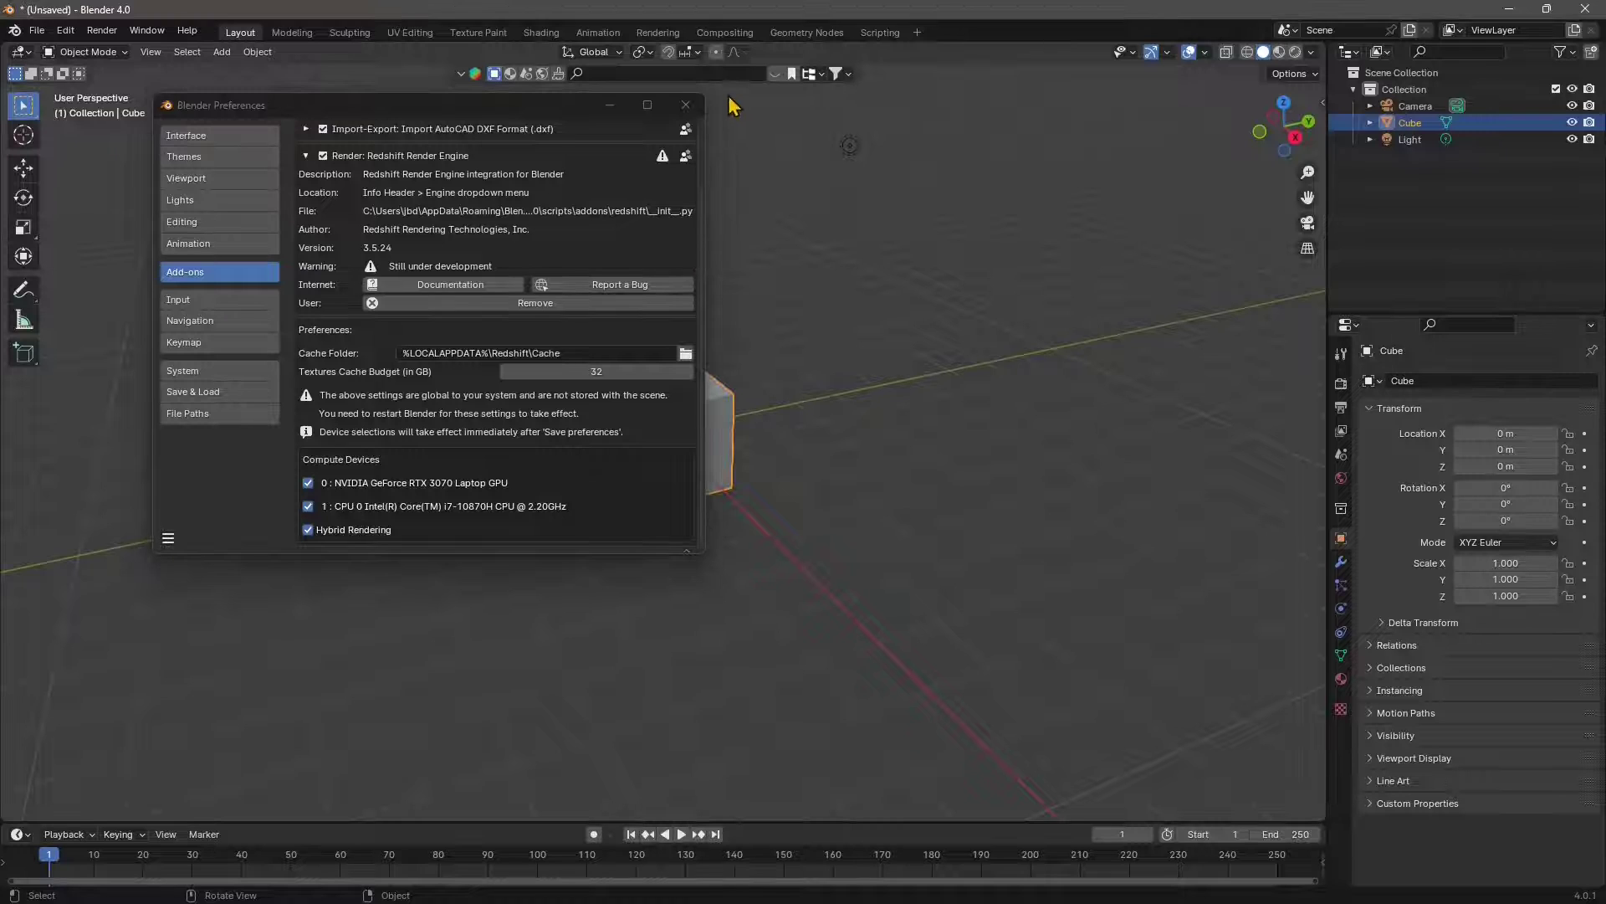
click(686, 105)
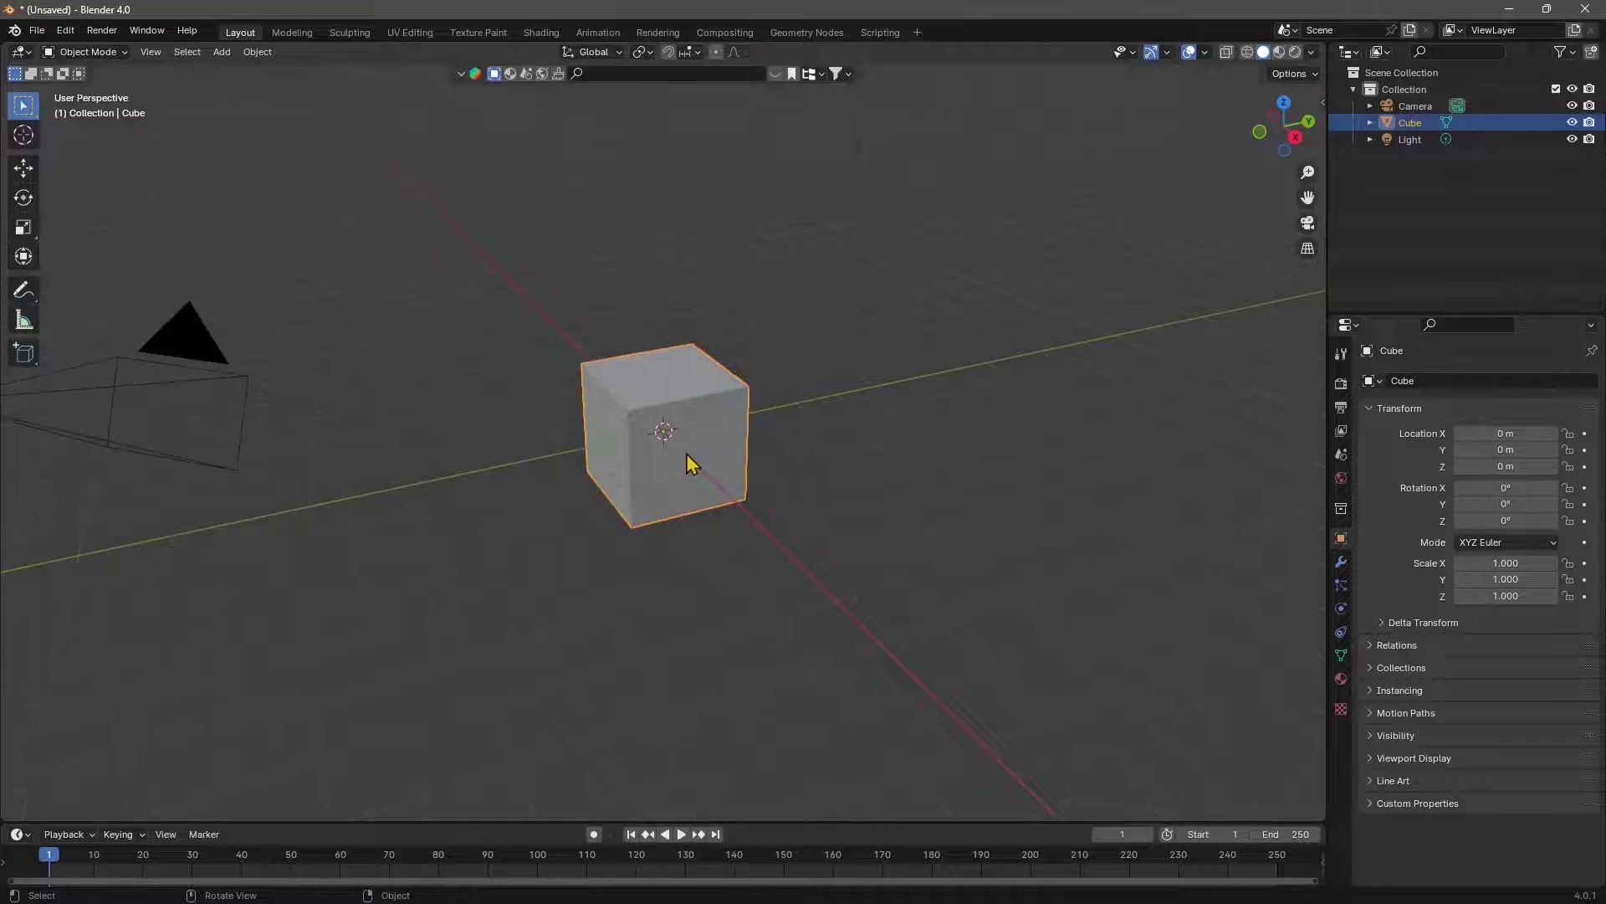
Add a Suzanne monkey mesh and move it up above the cube.
shift+middle_drag(825, 474, 712, 554)
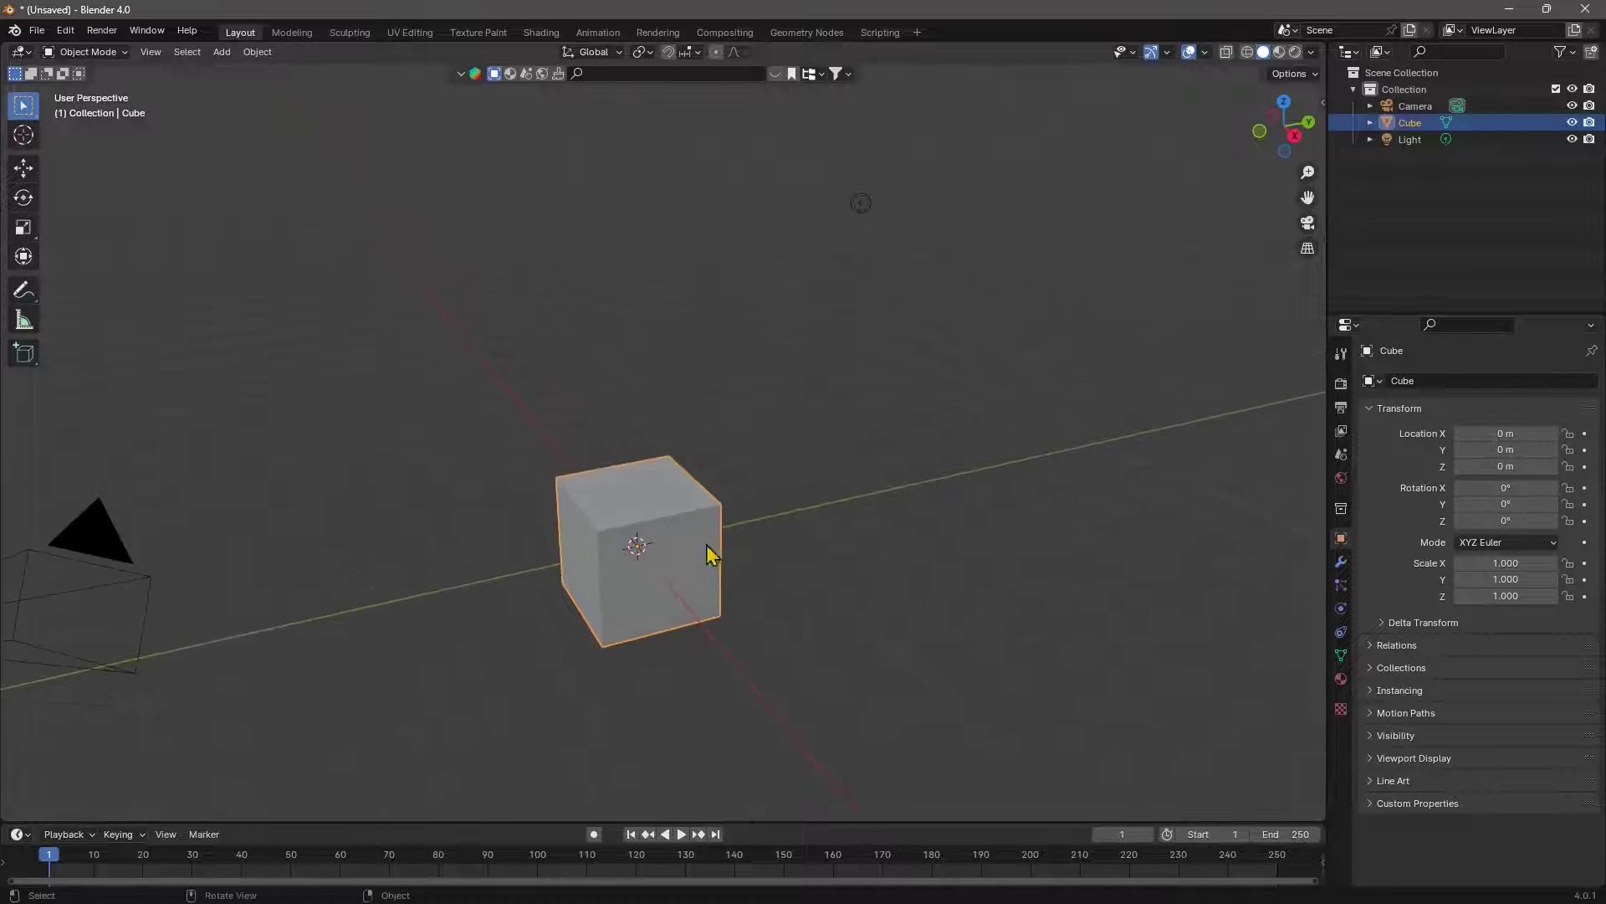
click(222, 52)
mouse_move(243, 80)
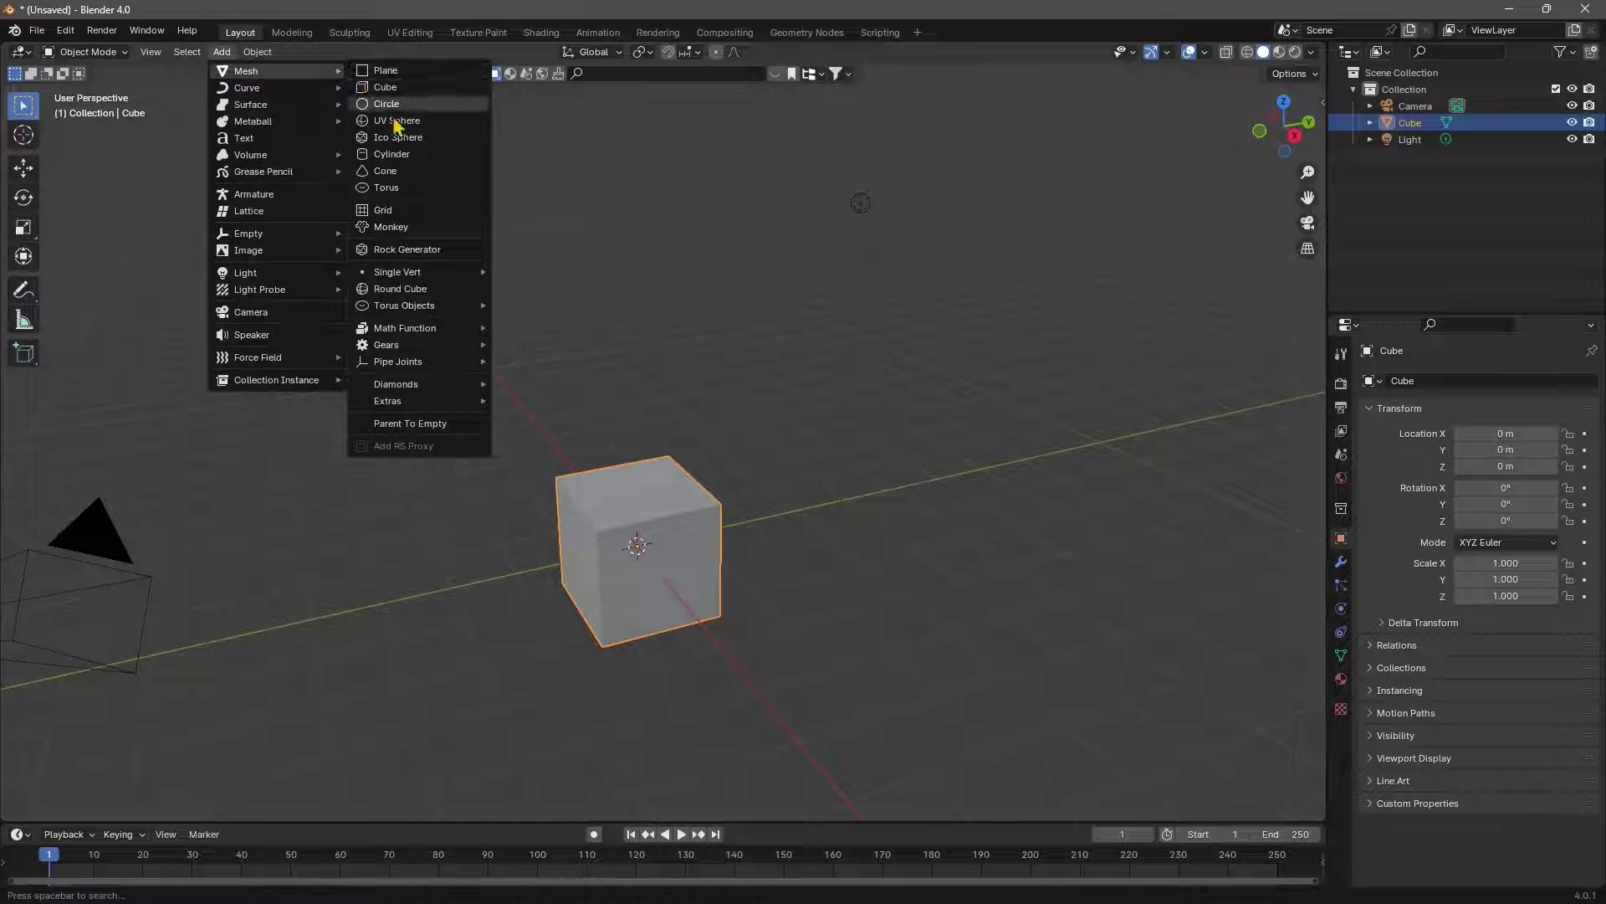
click(393, 227)
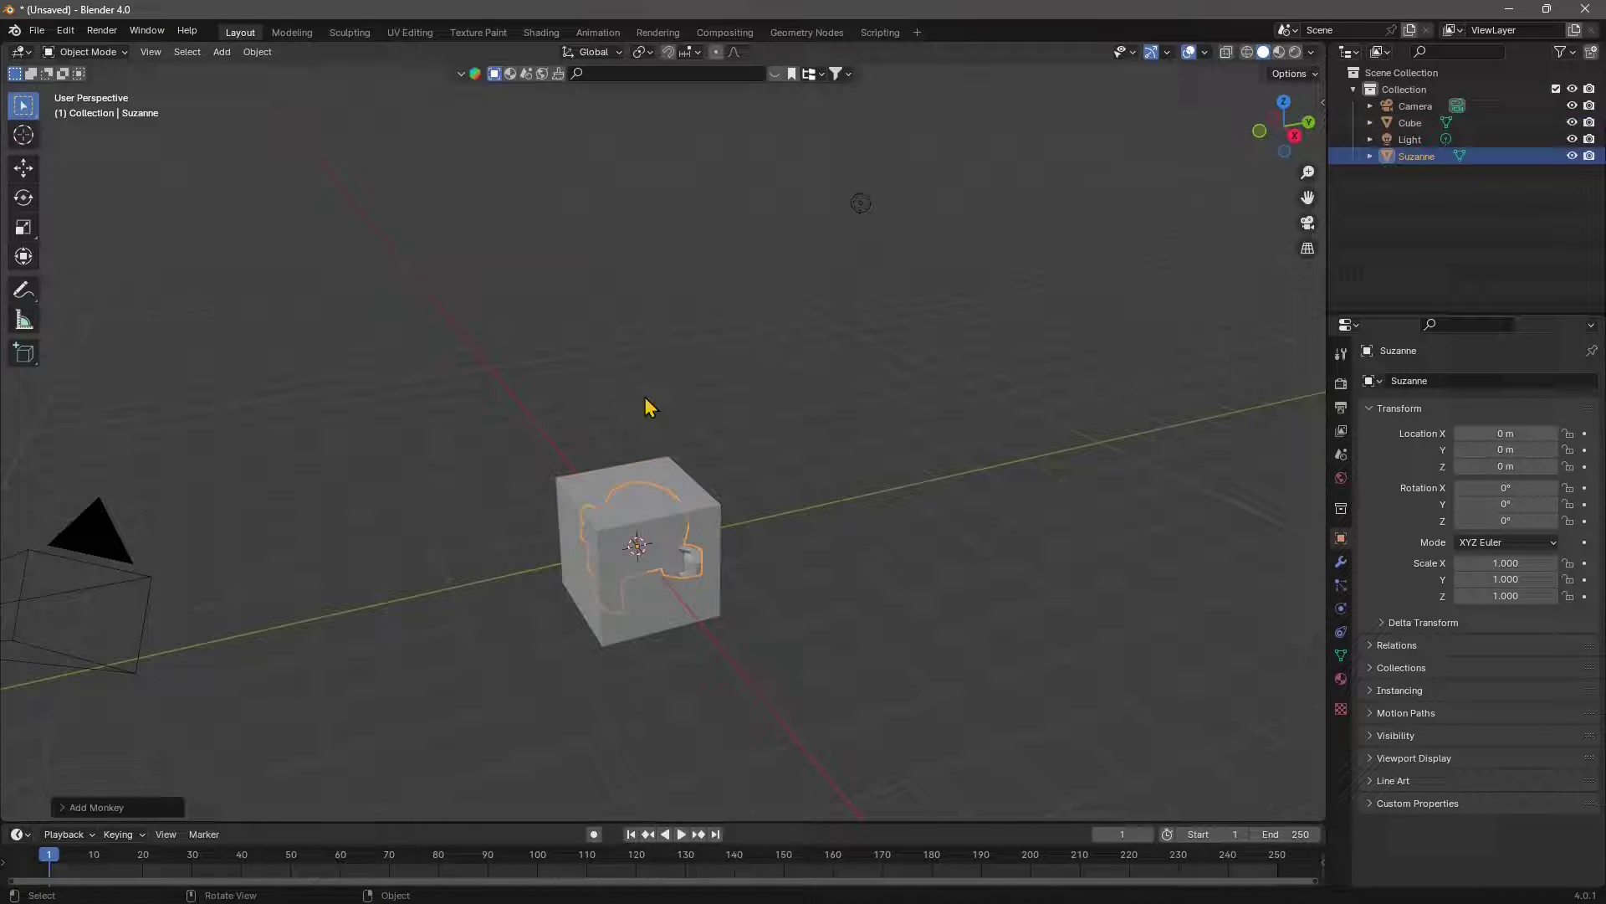
click(24, 168)
drag(637, 489, 645, 356)
middle_drag(645, 356, 717, 574)
scroll(802, 473, up, 3)
middle_drag(802, 474, 736, 585)
Give the monkey a Subdivision Surface modifier with viewport and render levels 3.
click(1341, 562)
click(1414, 385)
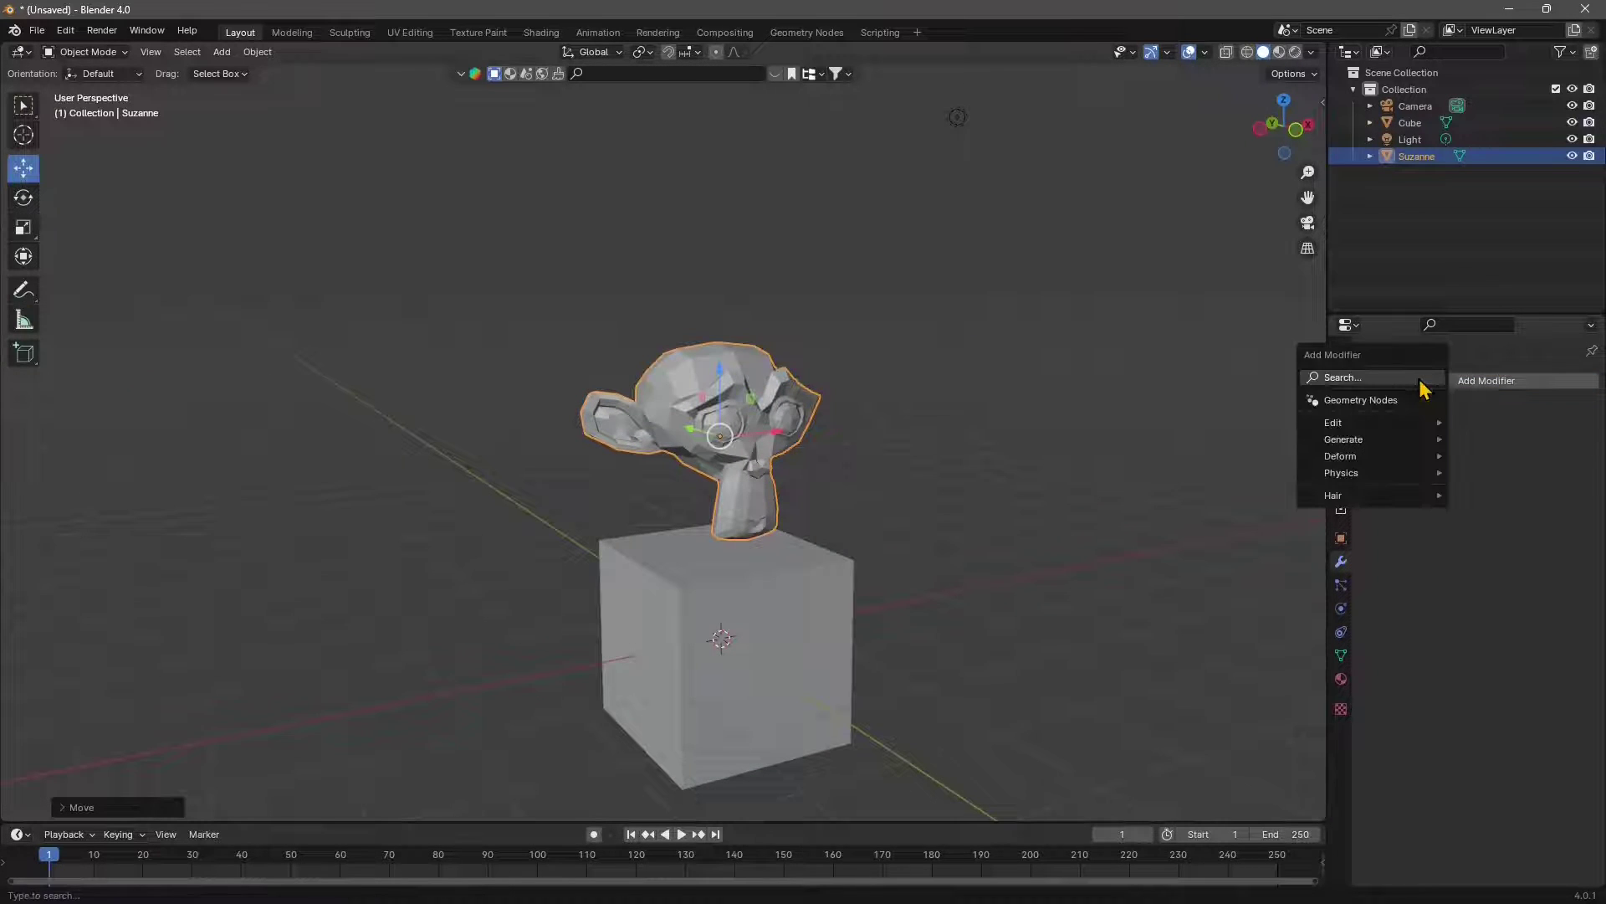
mouse_move(1373, 439)
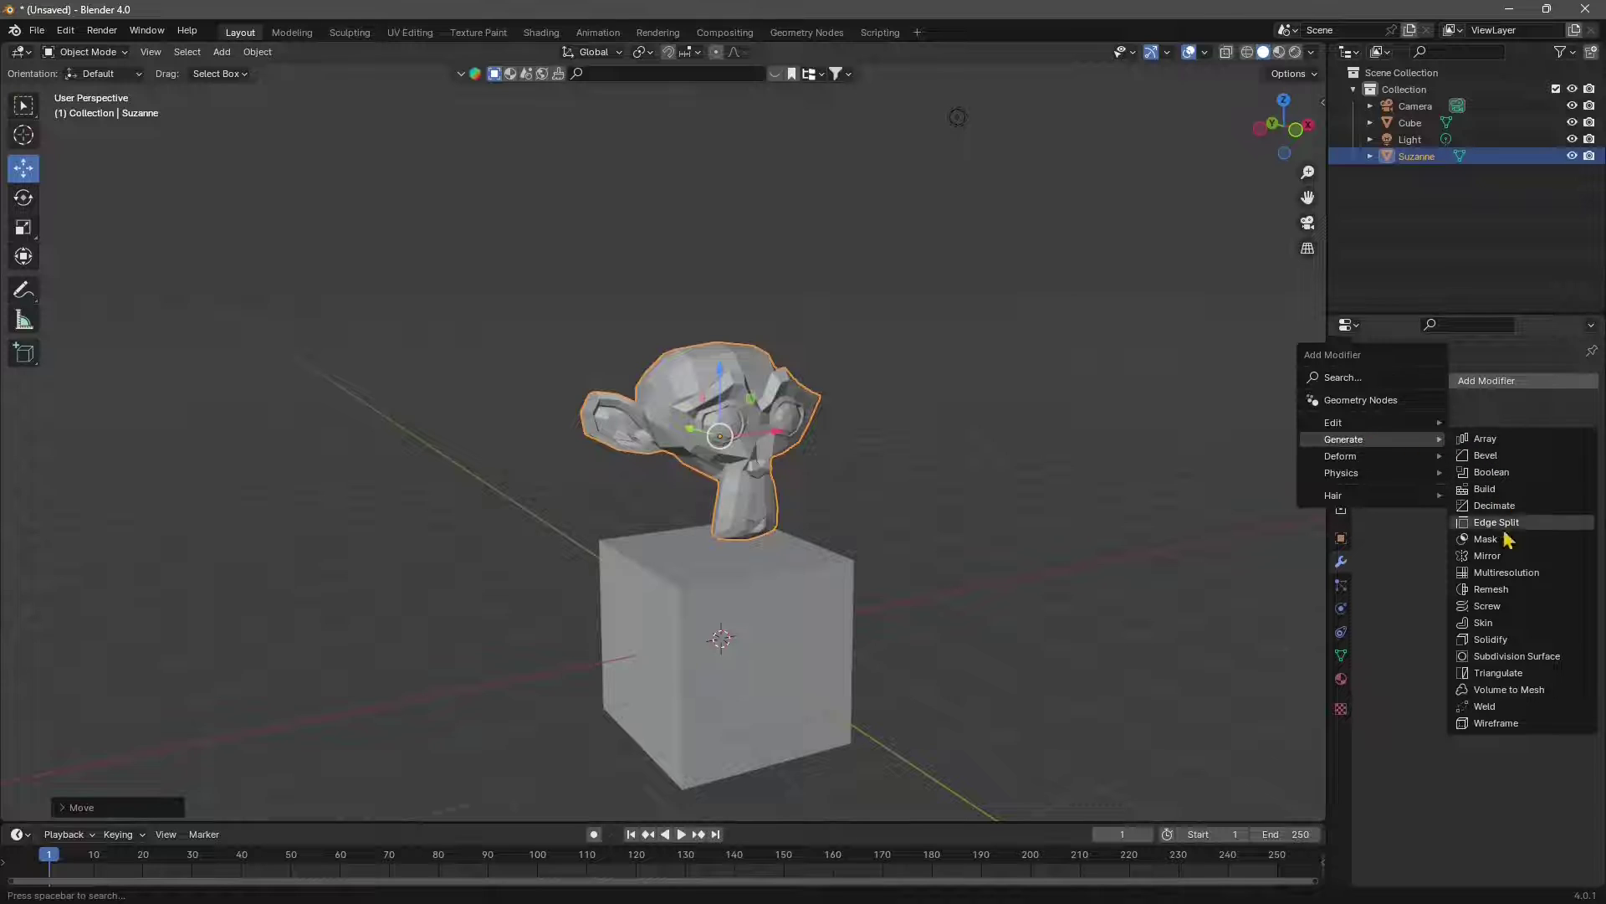
click(1512, 659)
click(1570, 454)
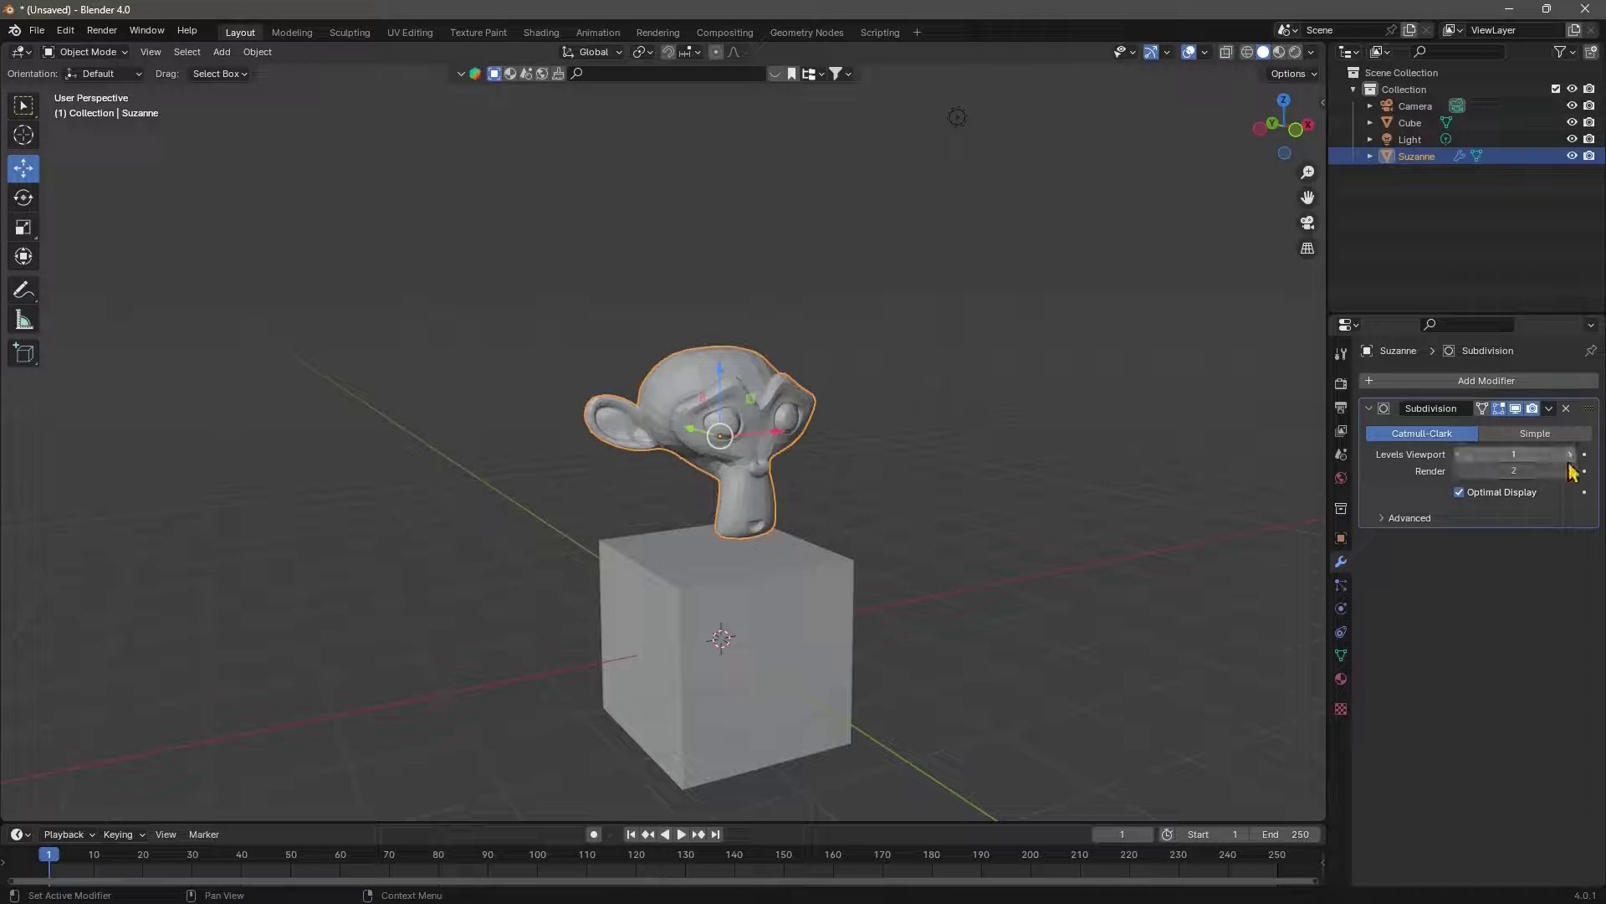
click(1569, 454)
click(1569, 471)
middle_drag(811, 473, 889, 555)
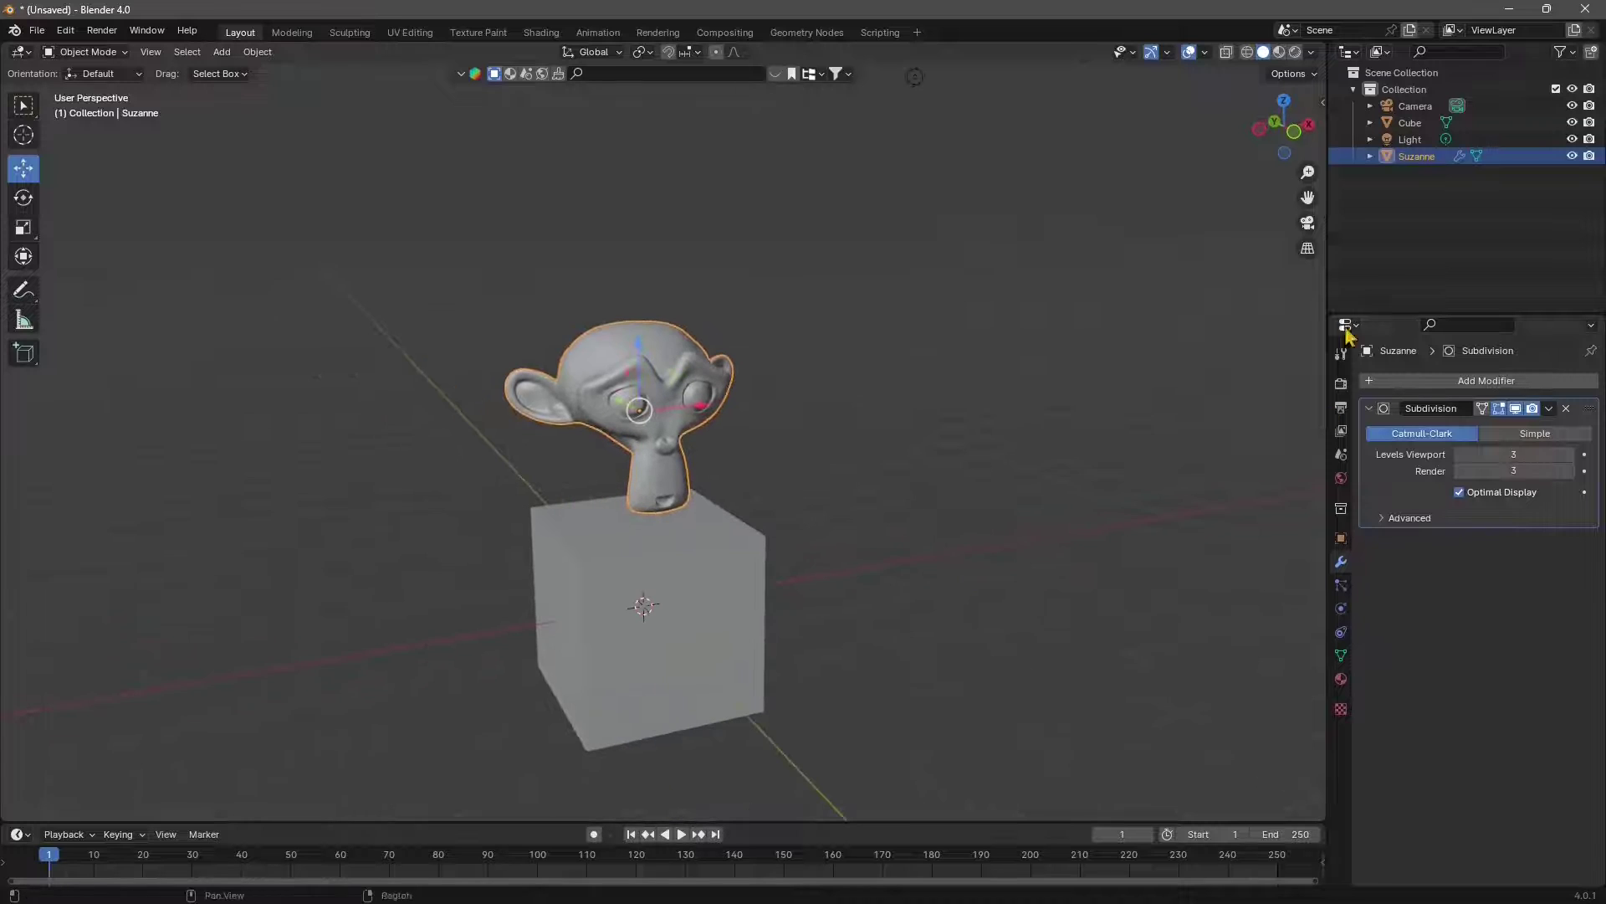
Set the render engine to Cycles and switch the viewport to Rendered shading.
click(1341, 384)
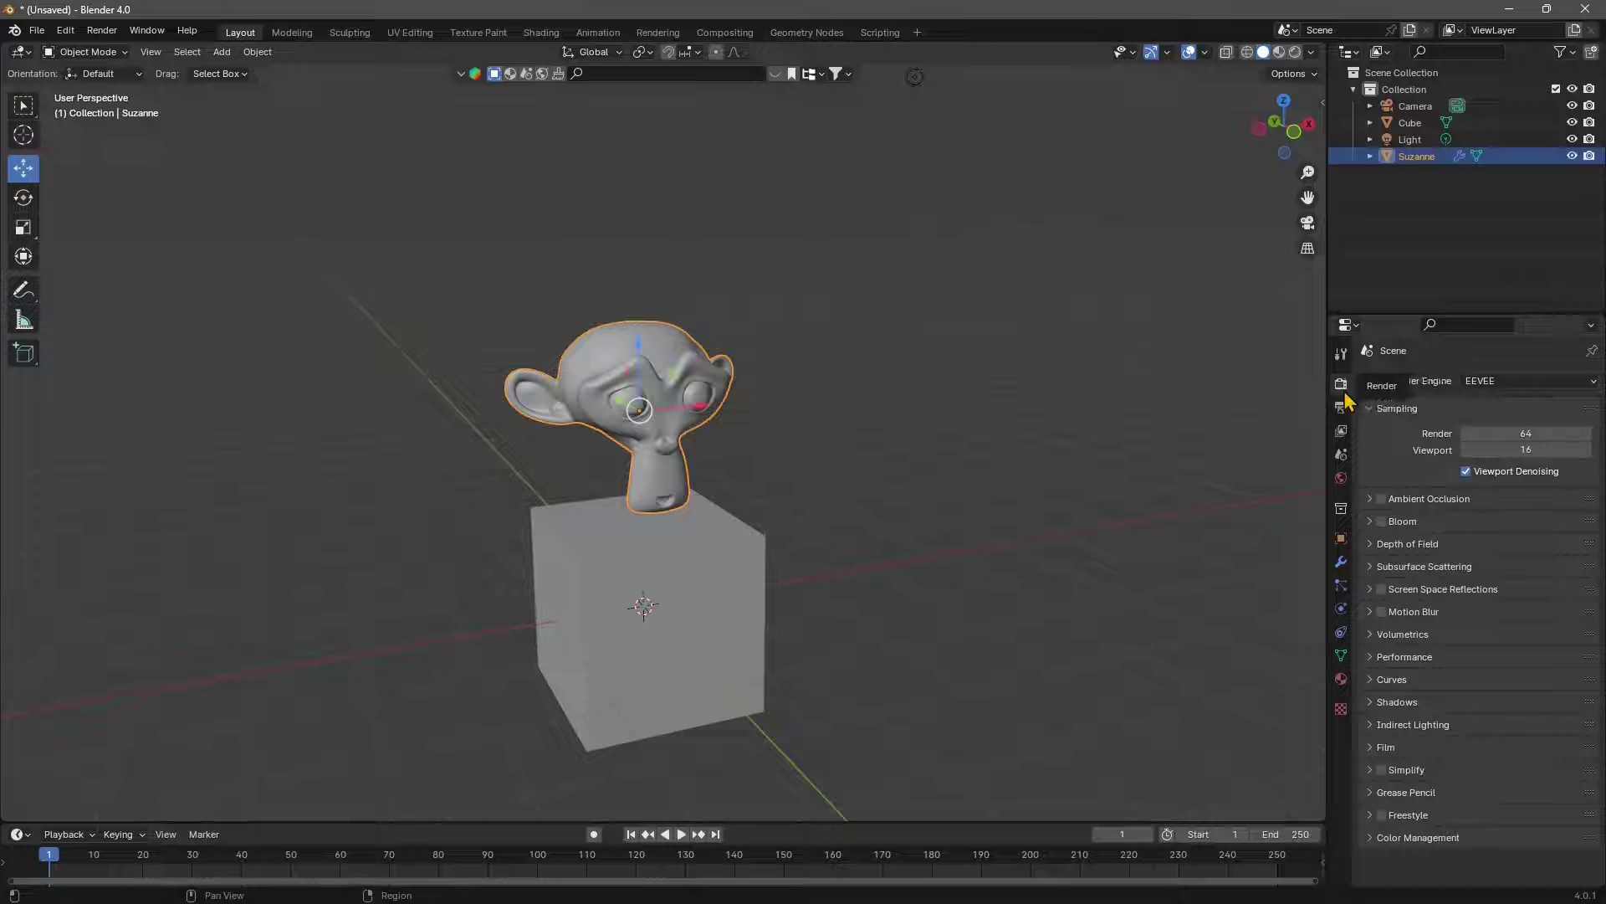
click(1479, 382)
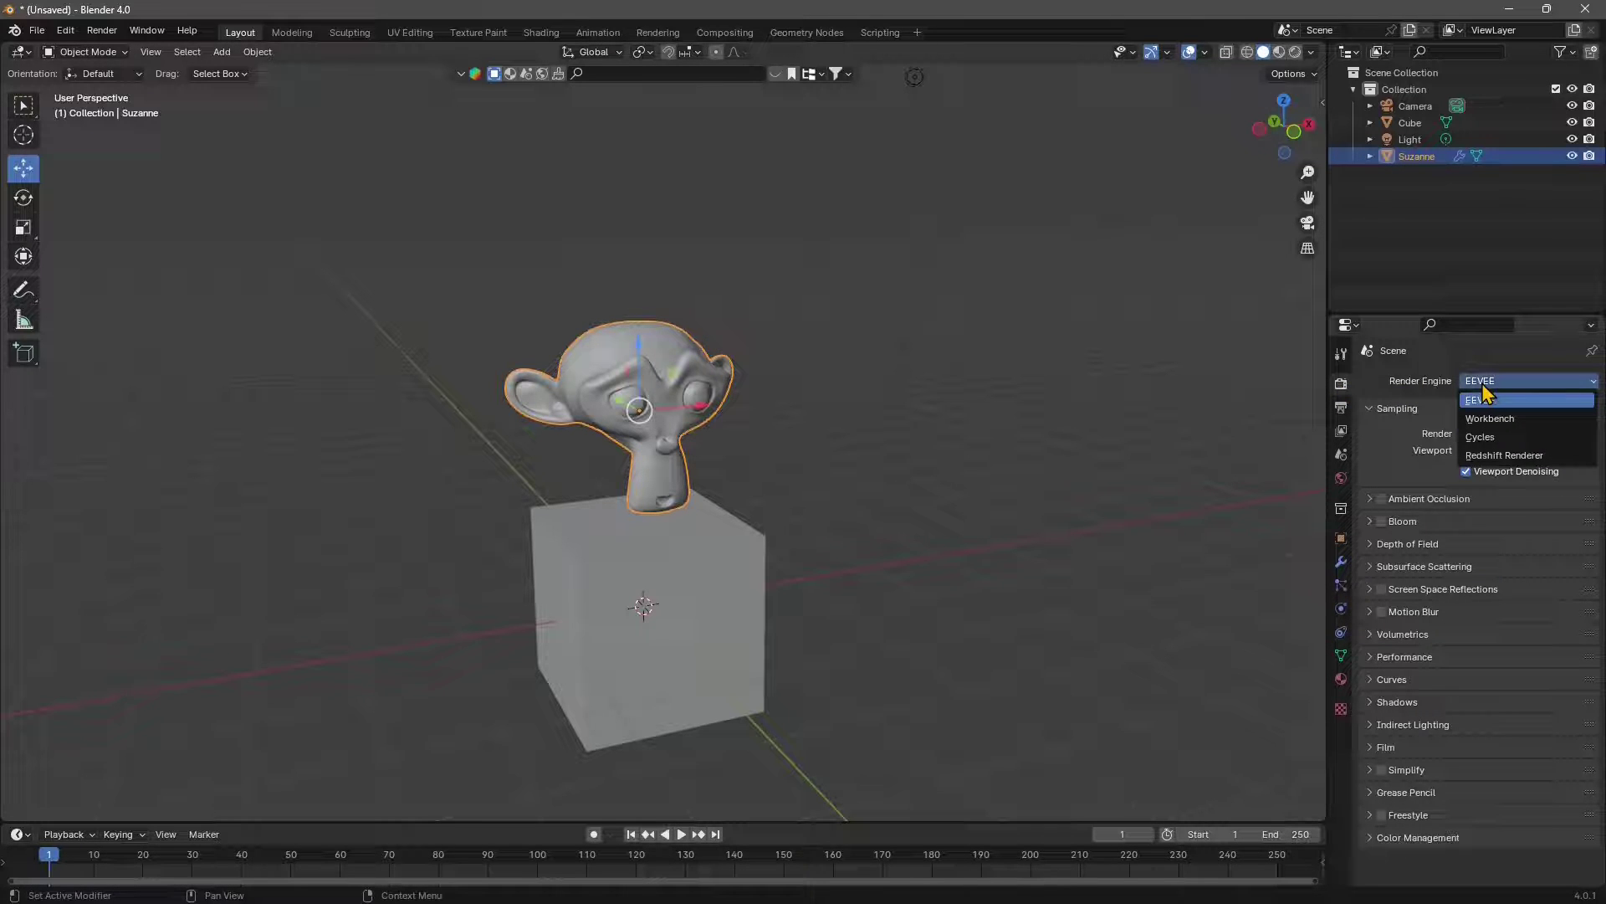
click(1480, 437)
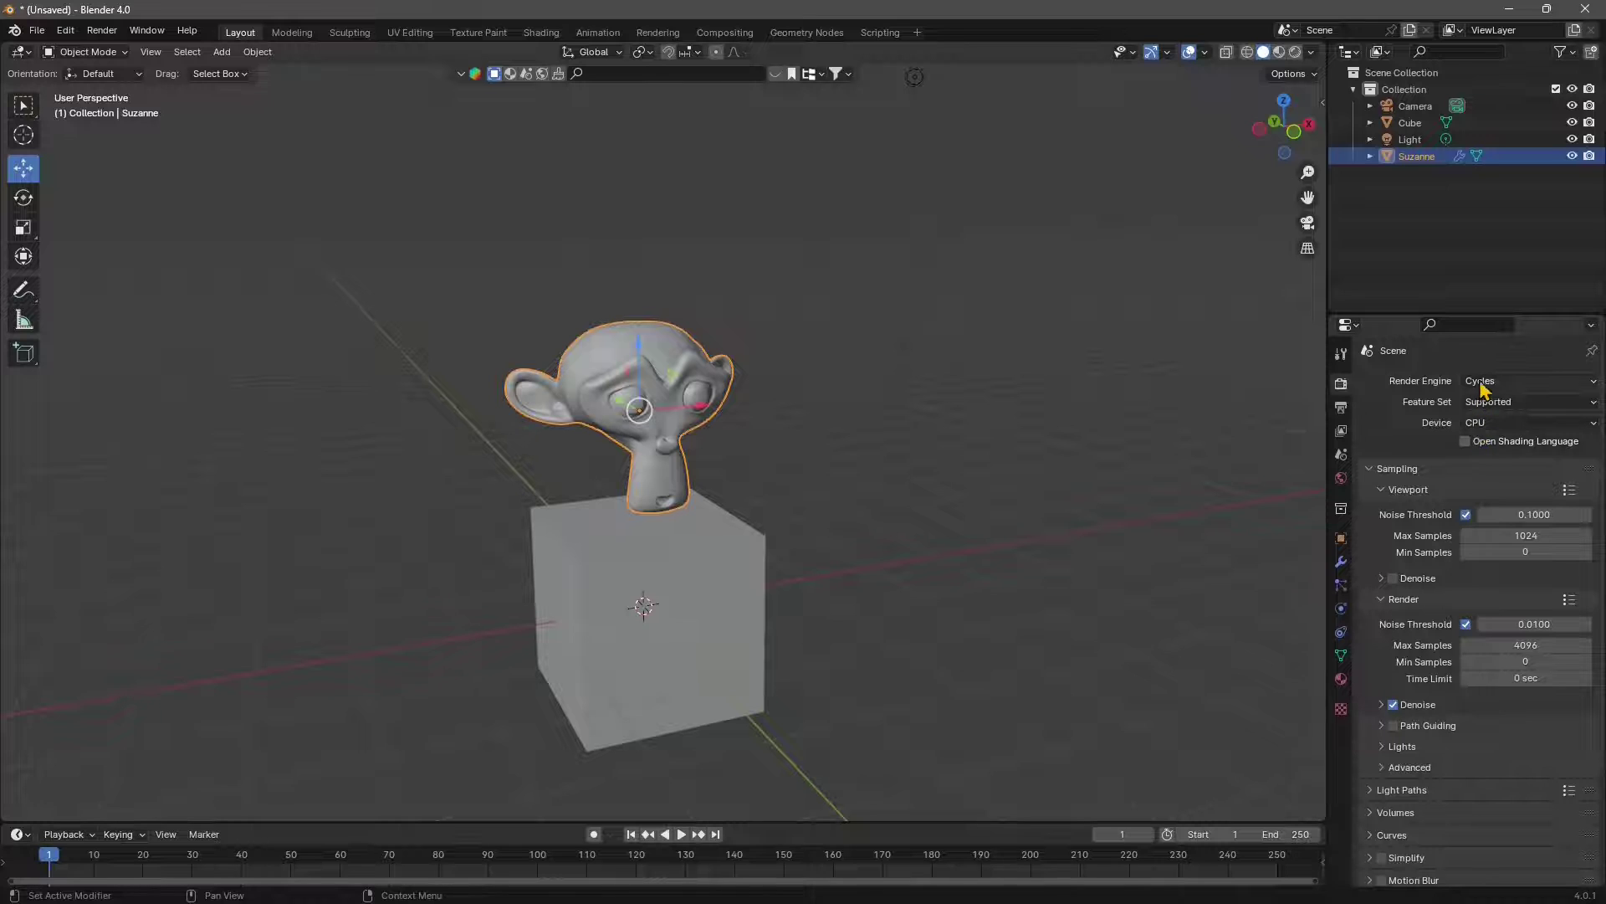
click(1296, 53)
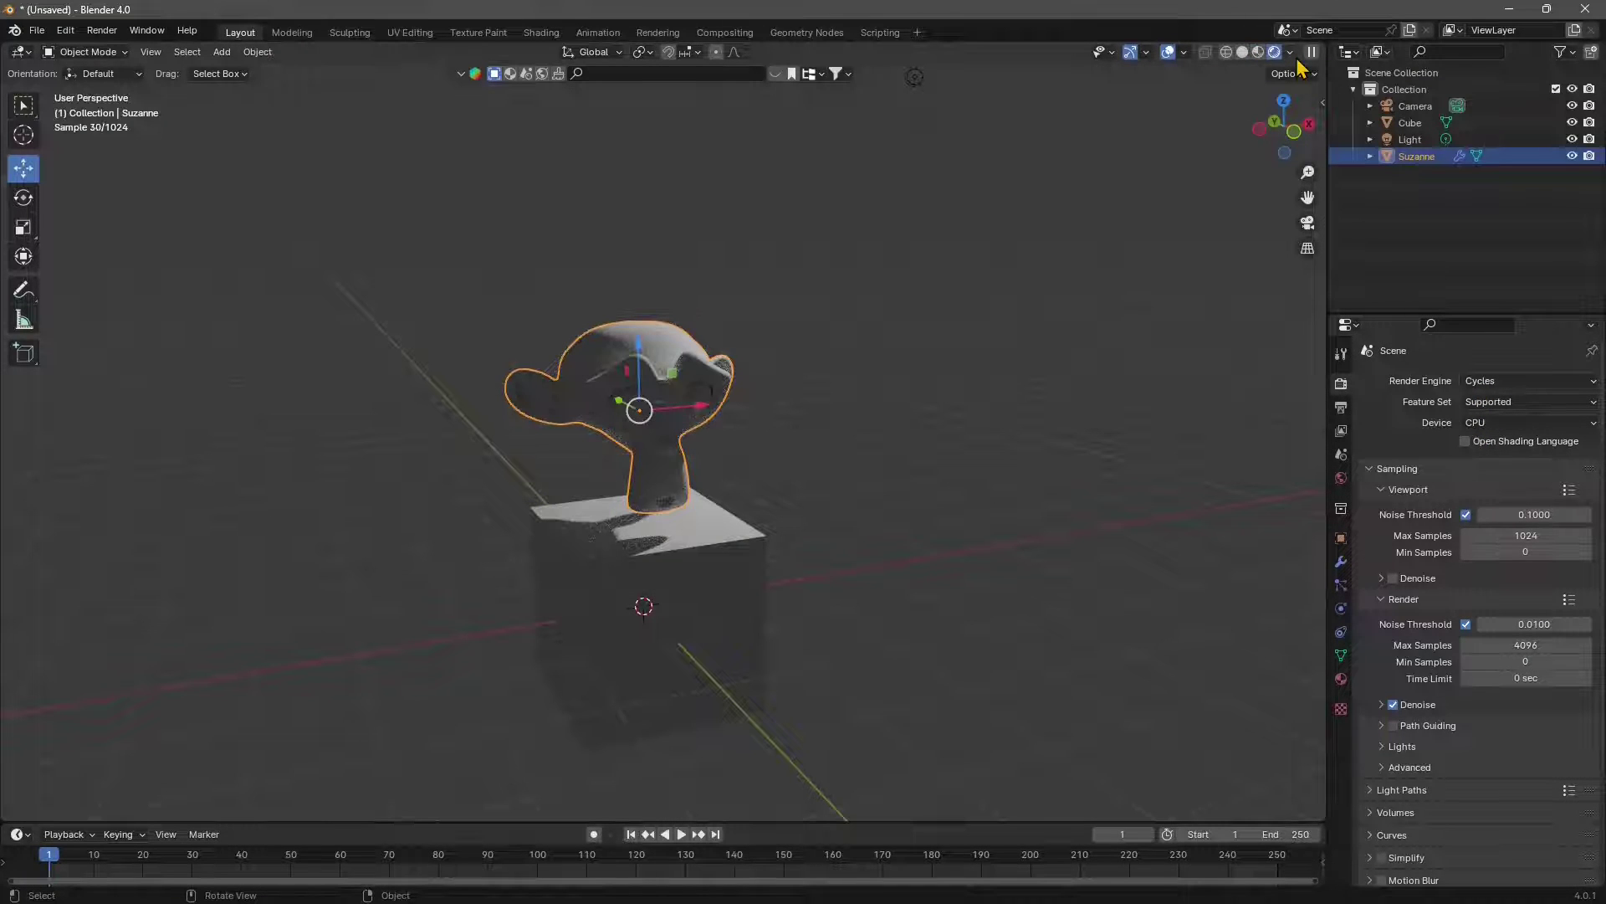
Orbit around the rendered monkey-and-cube scene, then set the render engine to Redshift Renderer.
middle_drag(806, 656, 836, 639)
drag(843, 623, 801, 641)
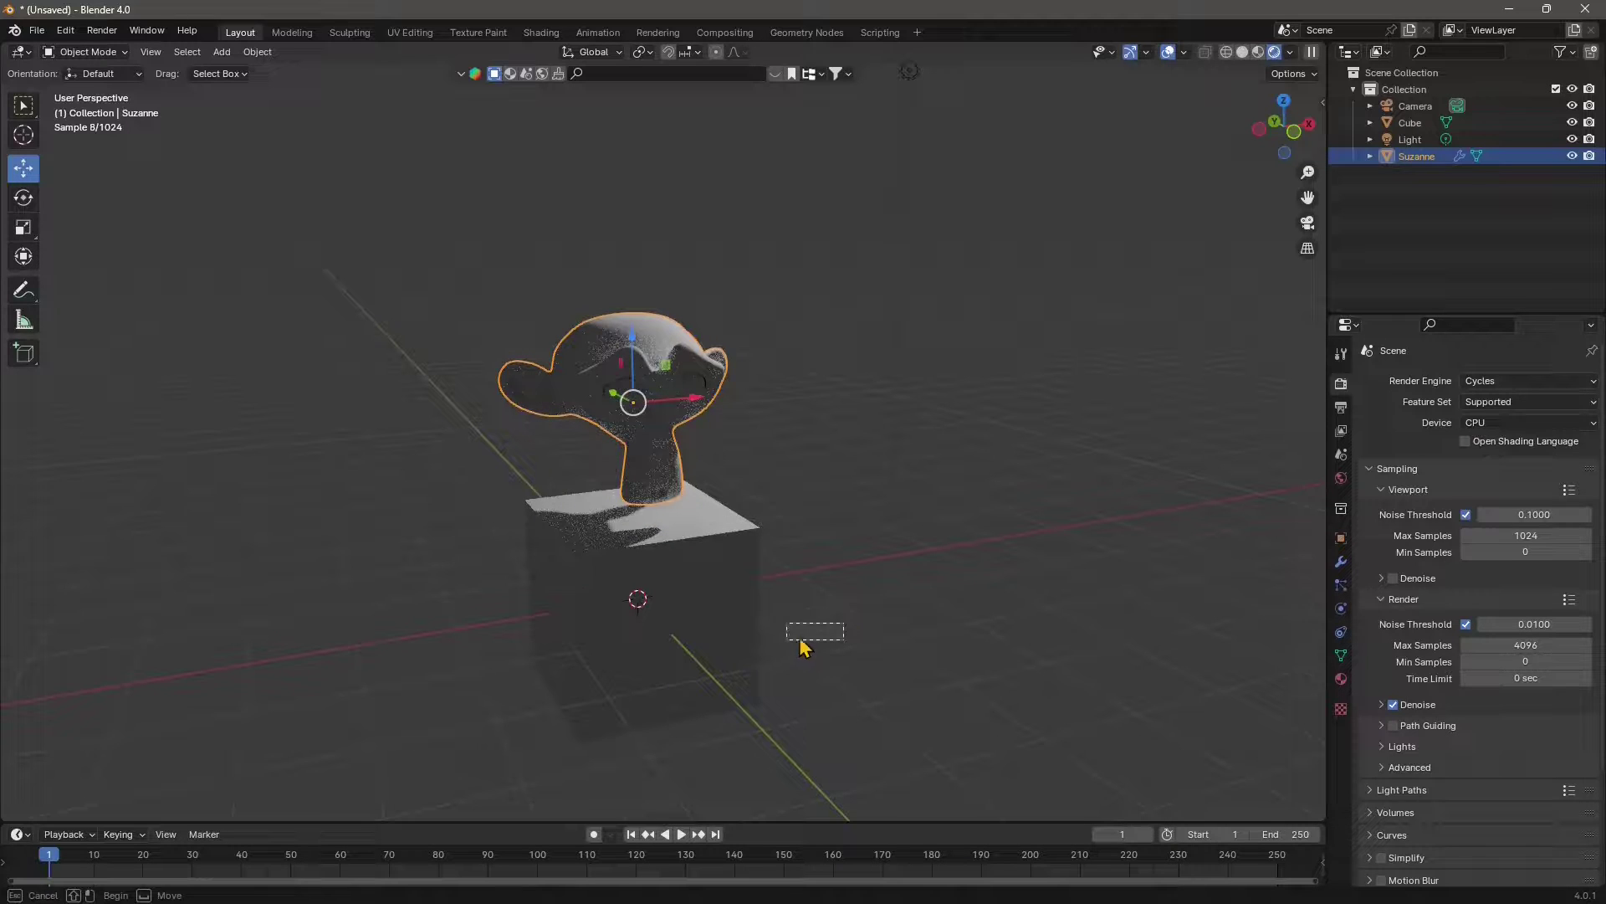
key(Escape)
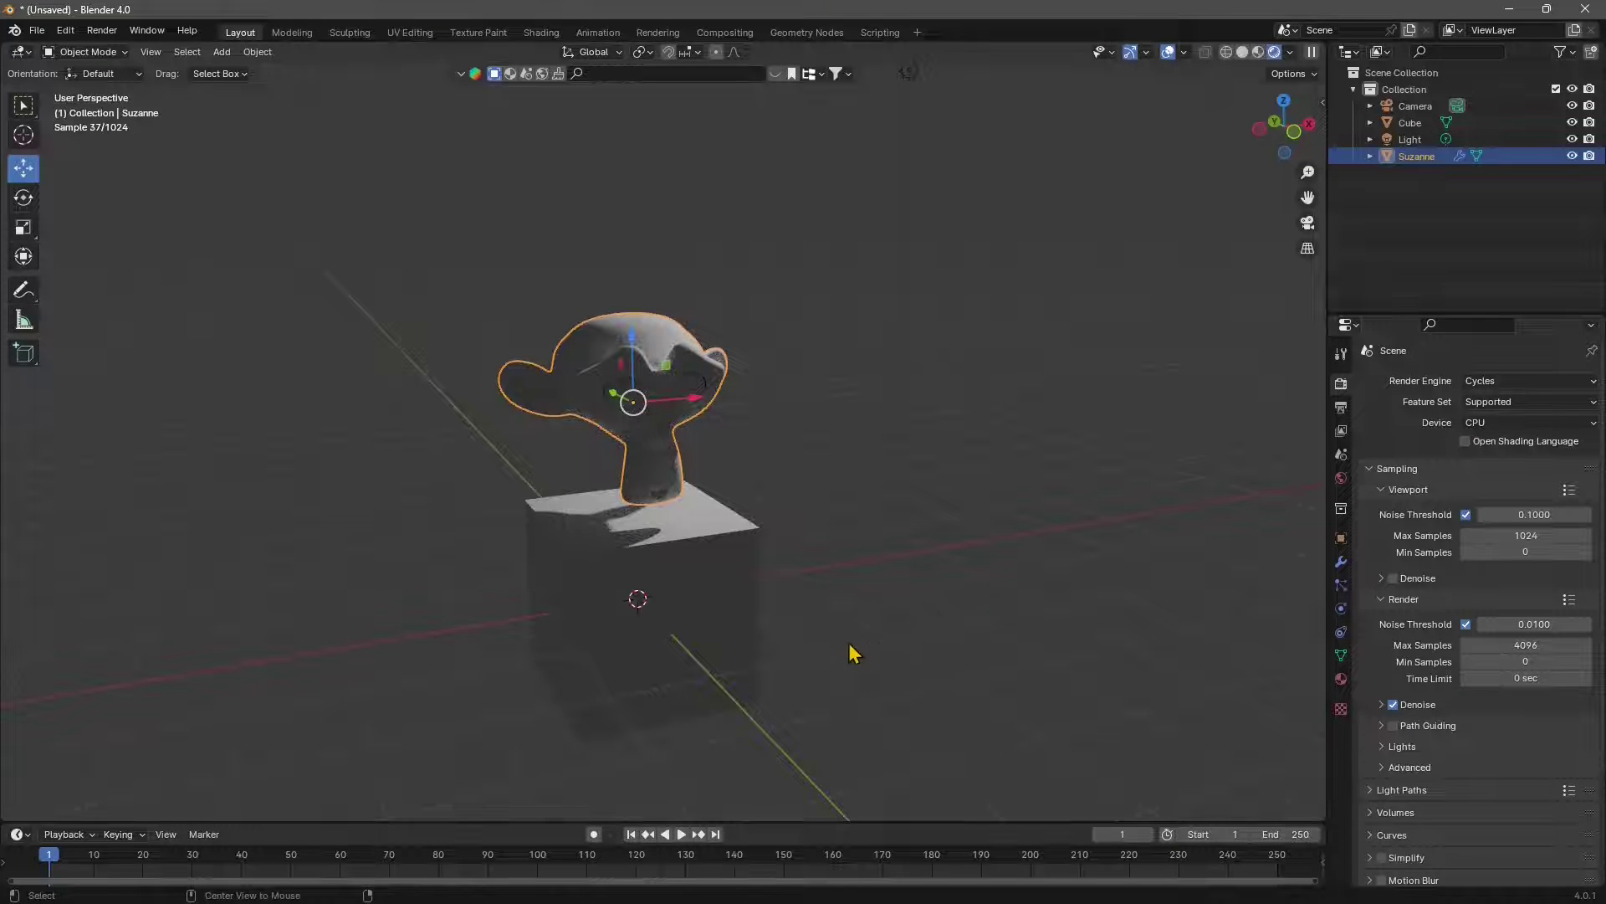
middle_drag(851, 653, 749, 600)
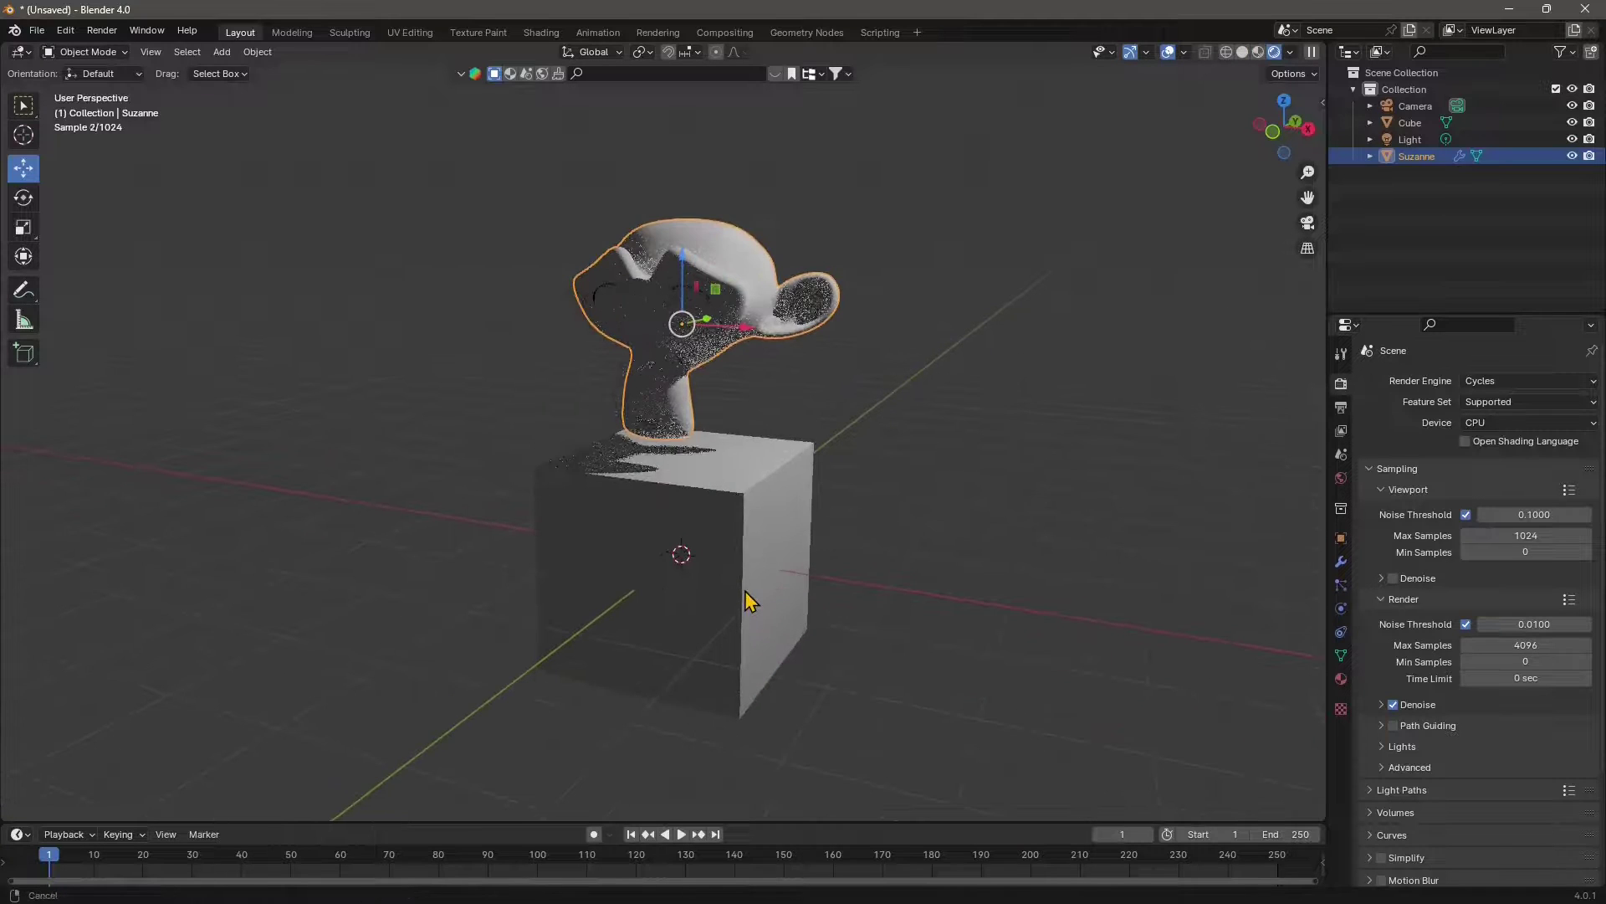
click(1486, 383)
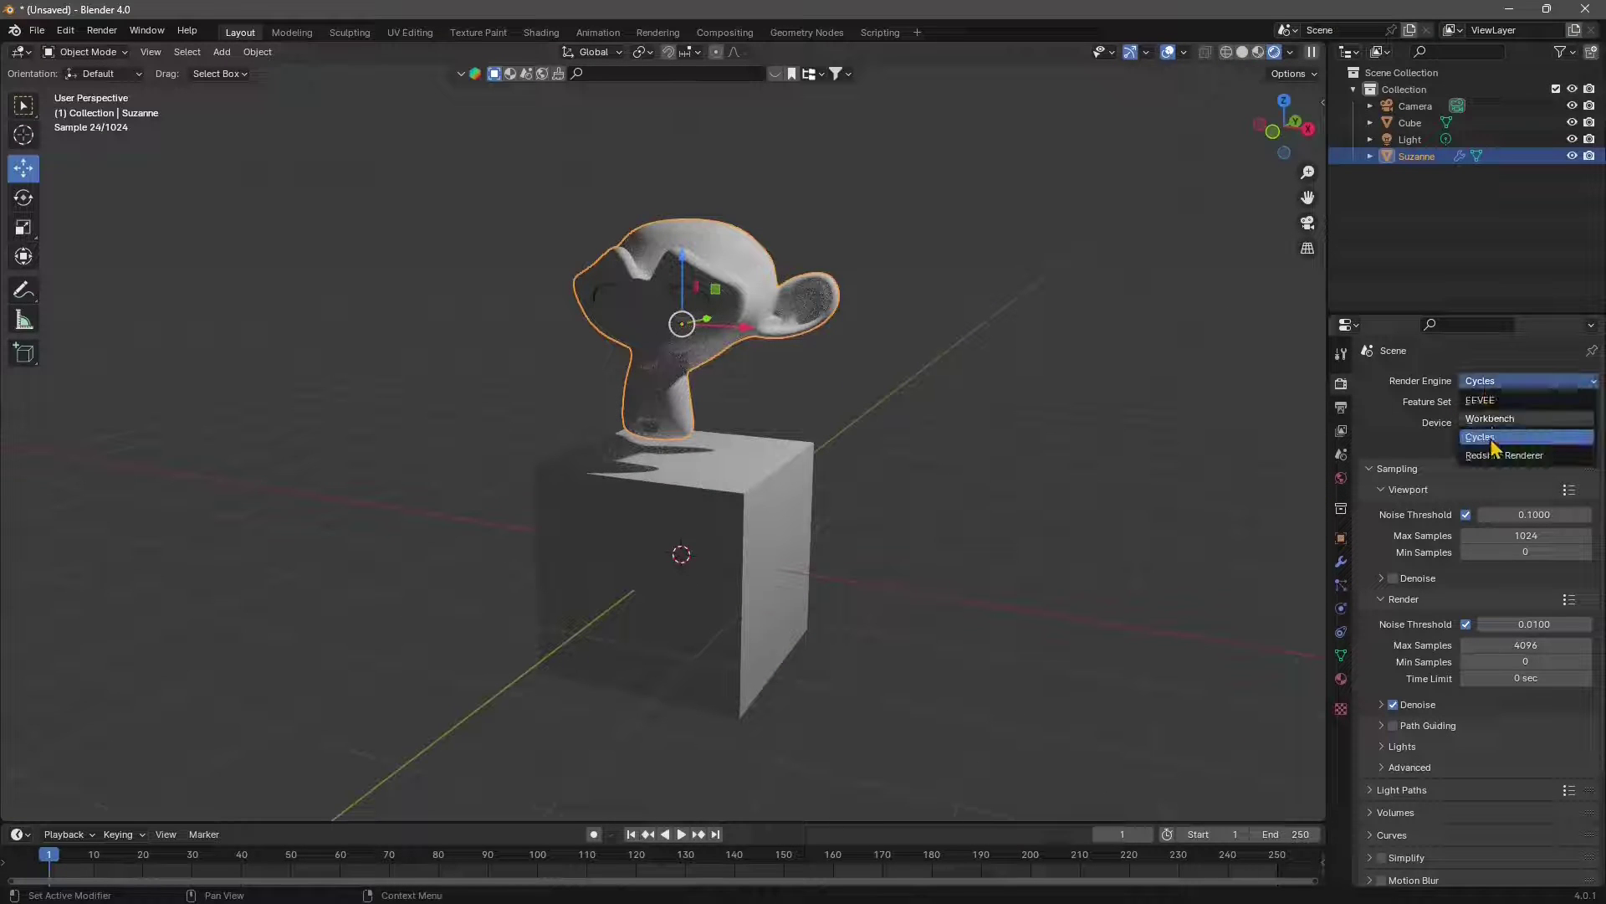
click(1486, 455)
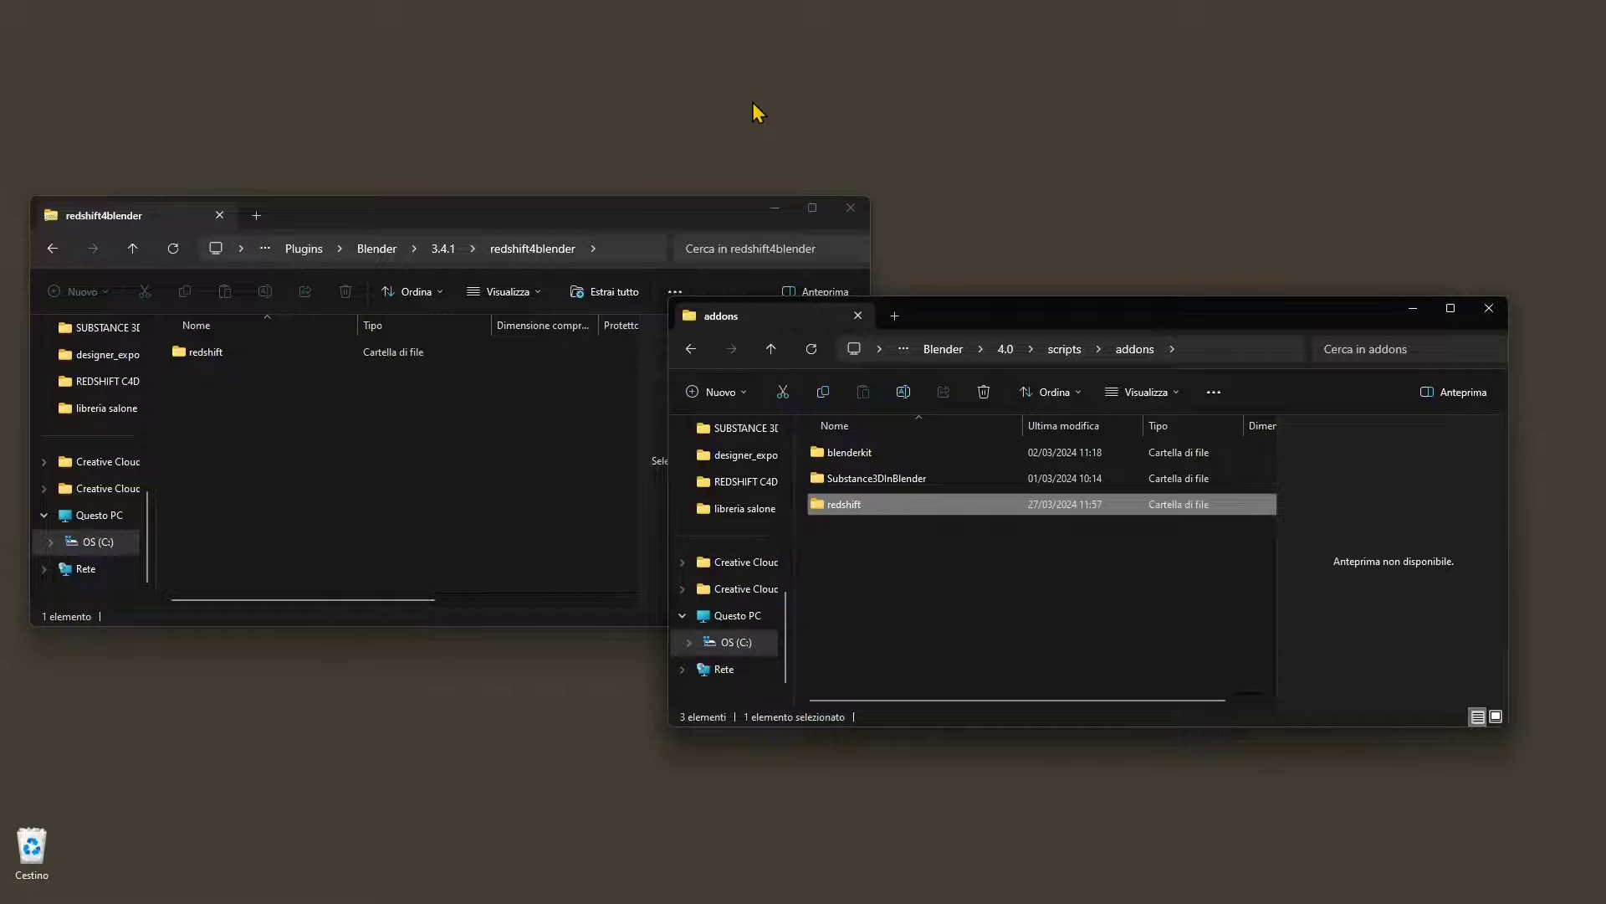
Go up to Redshift's Blender plugins folder (2.93.0, 3.1.0, 3.4.1, ocio), then bring the addons window forward.
click(229, 449)
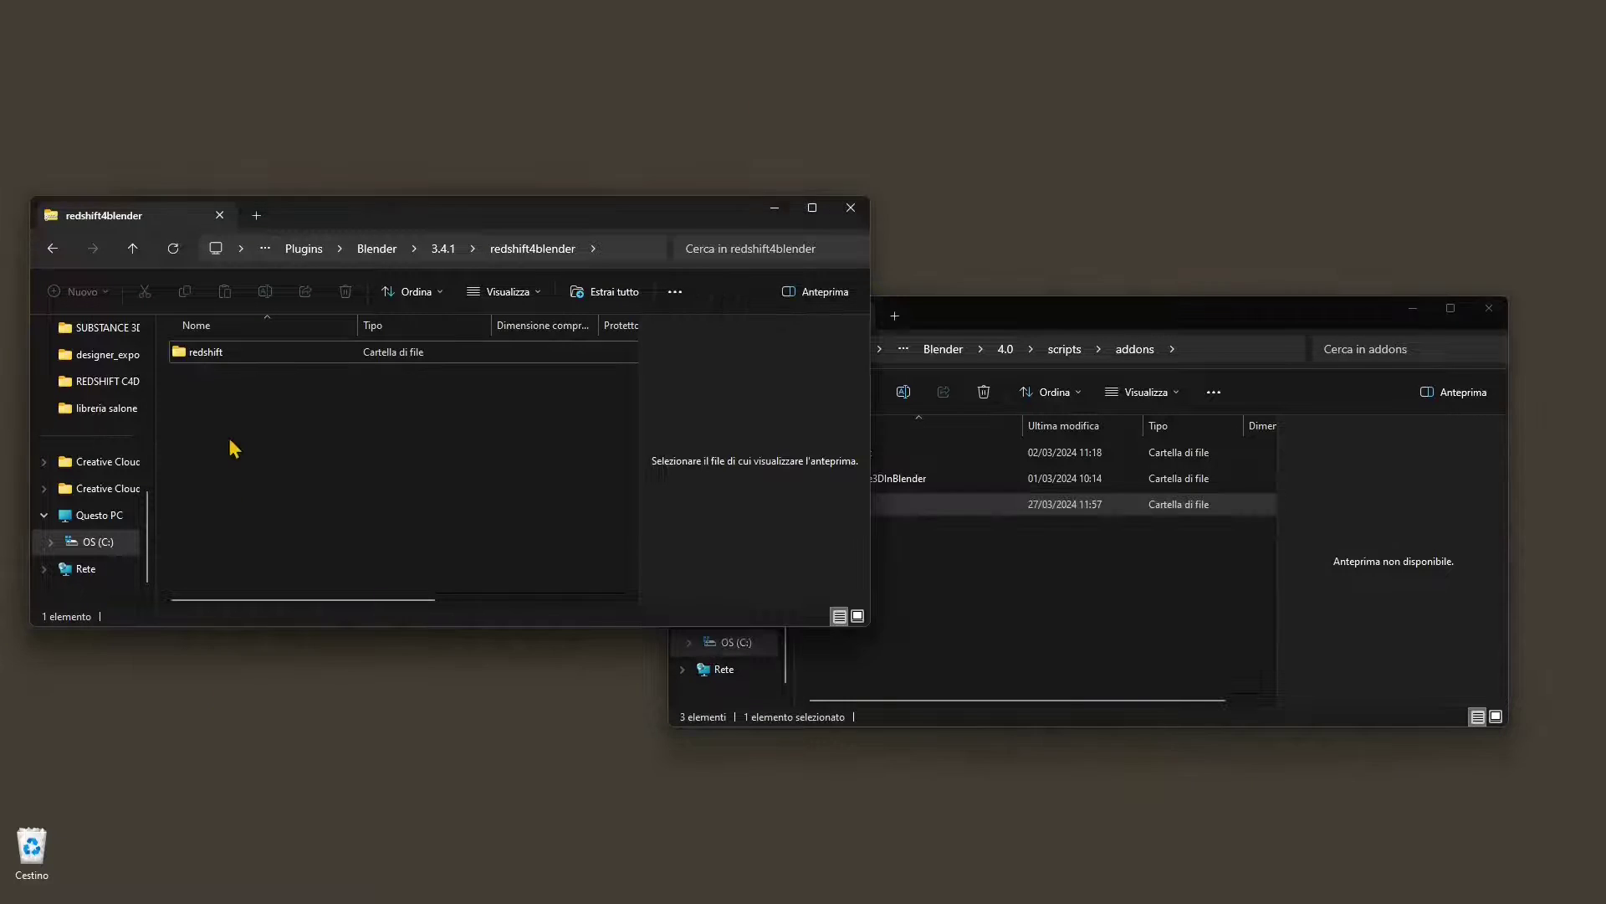
click(170, 251)
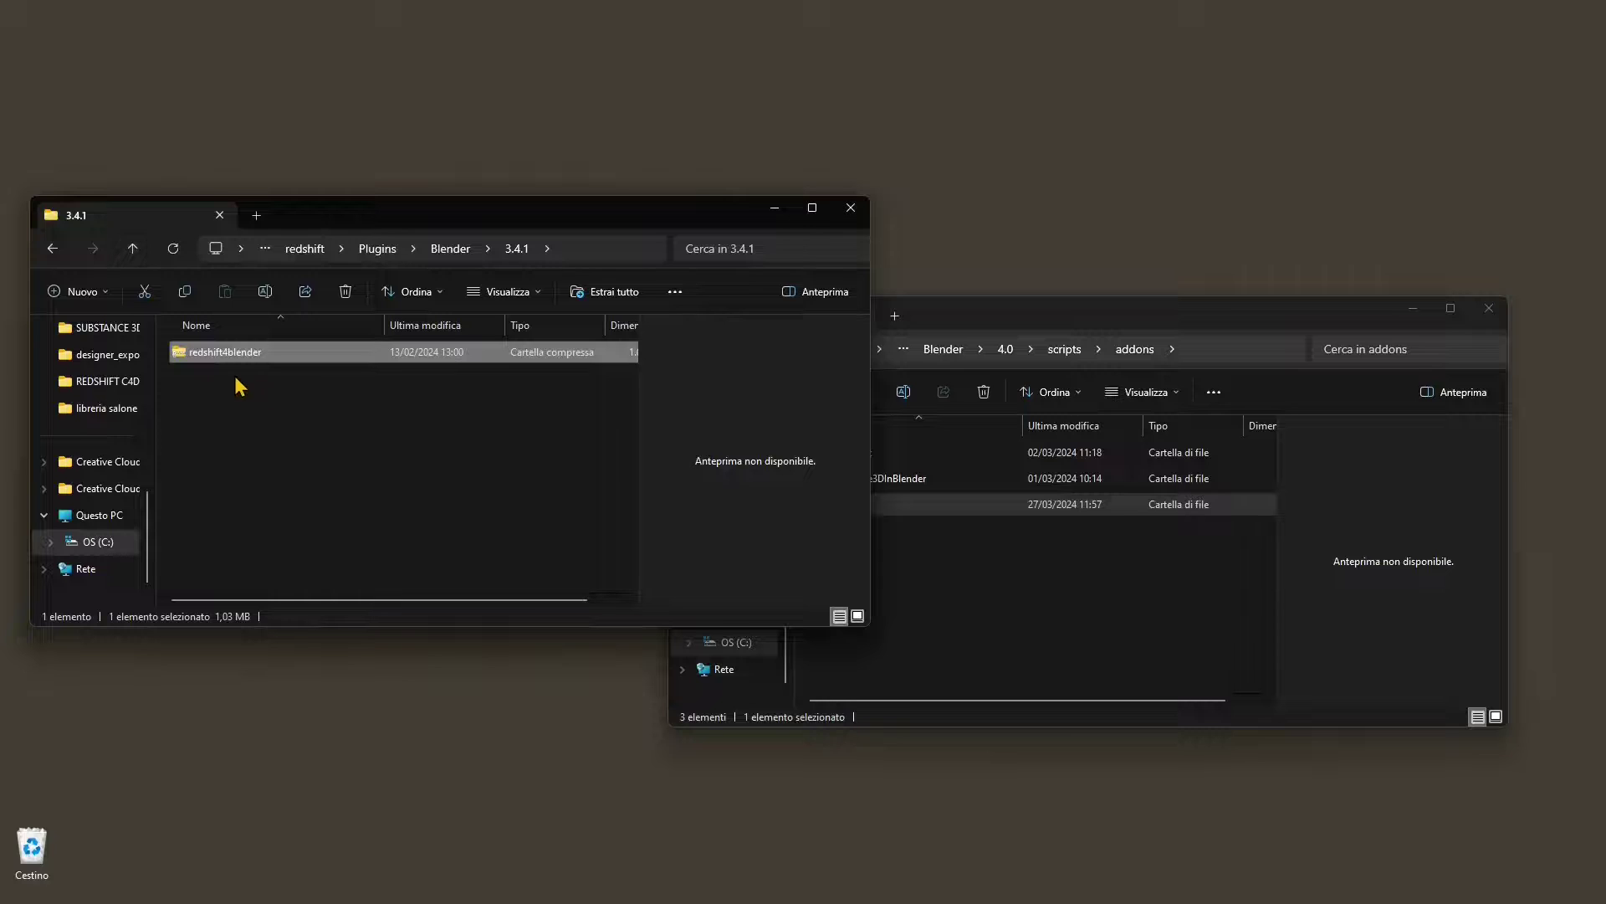
click(467, 251)
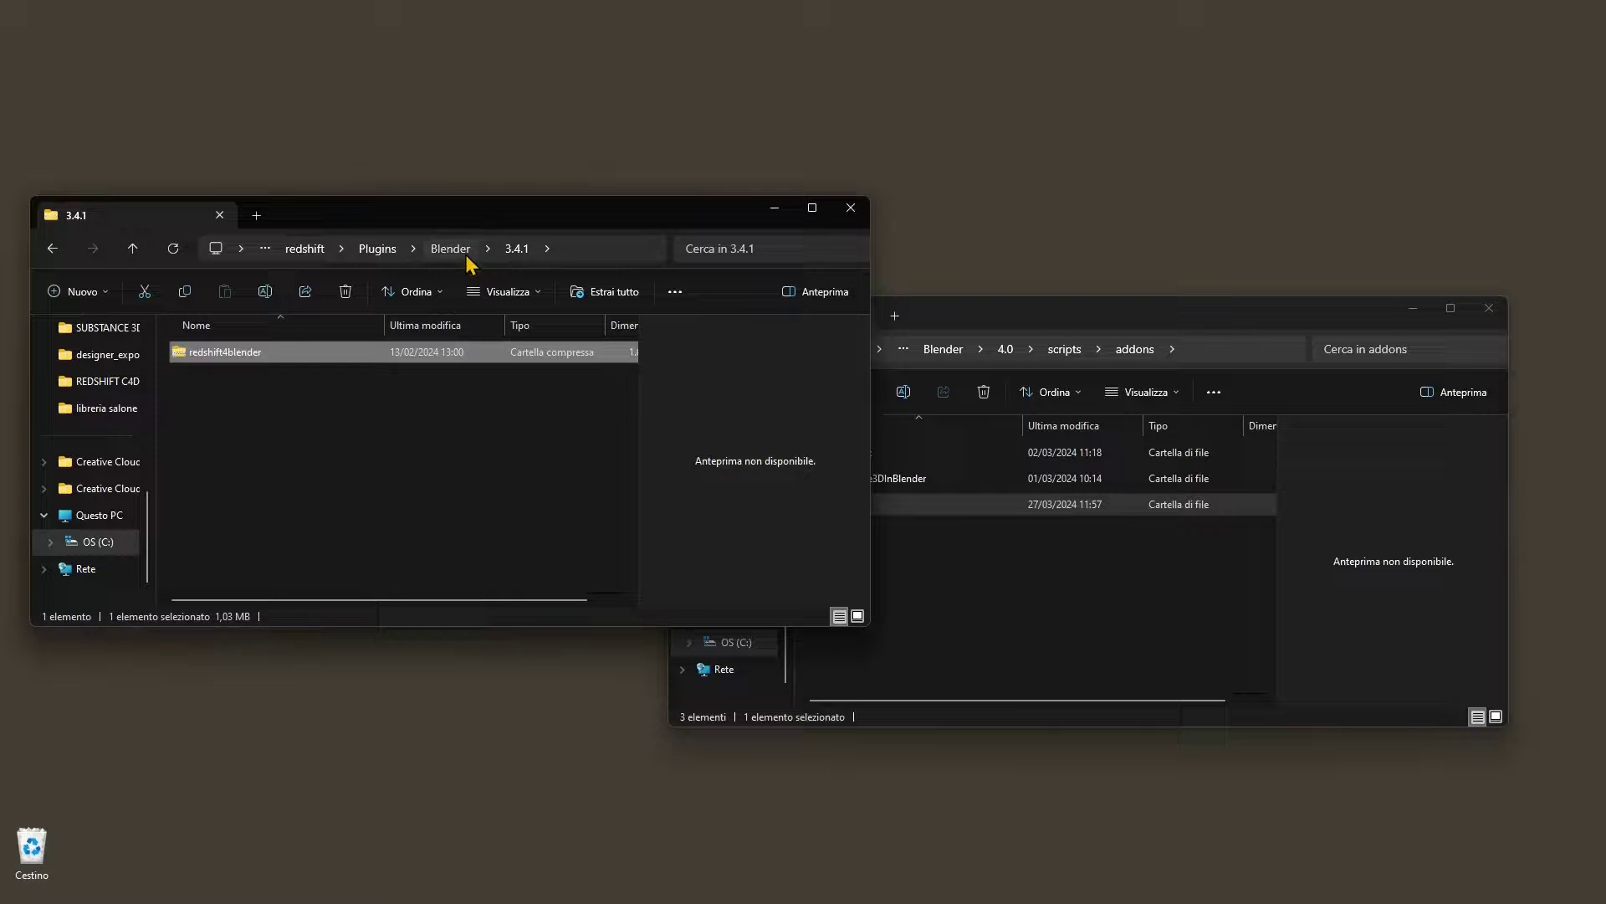
click(235, 520)
click(1093, 676)
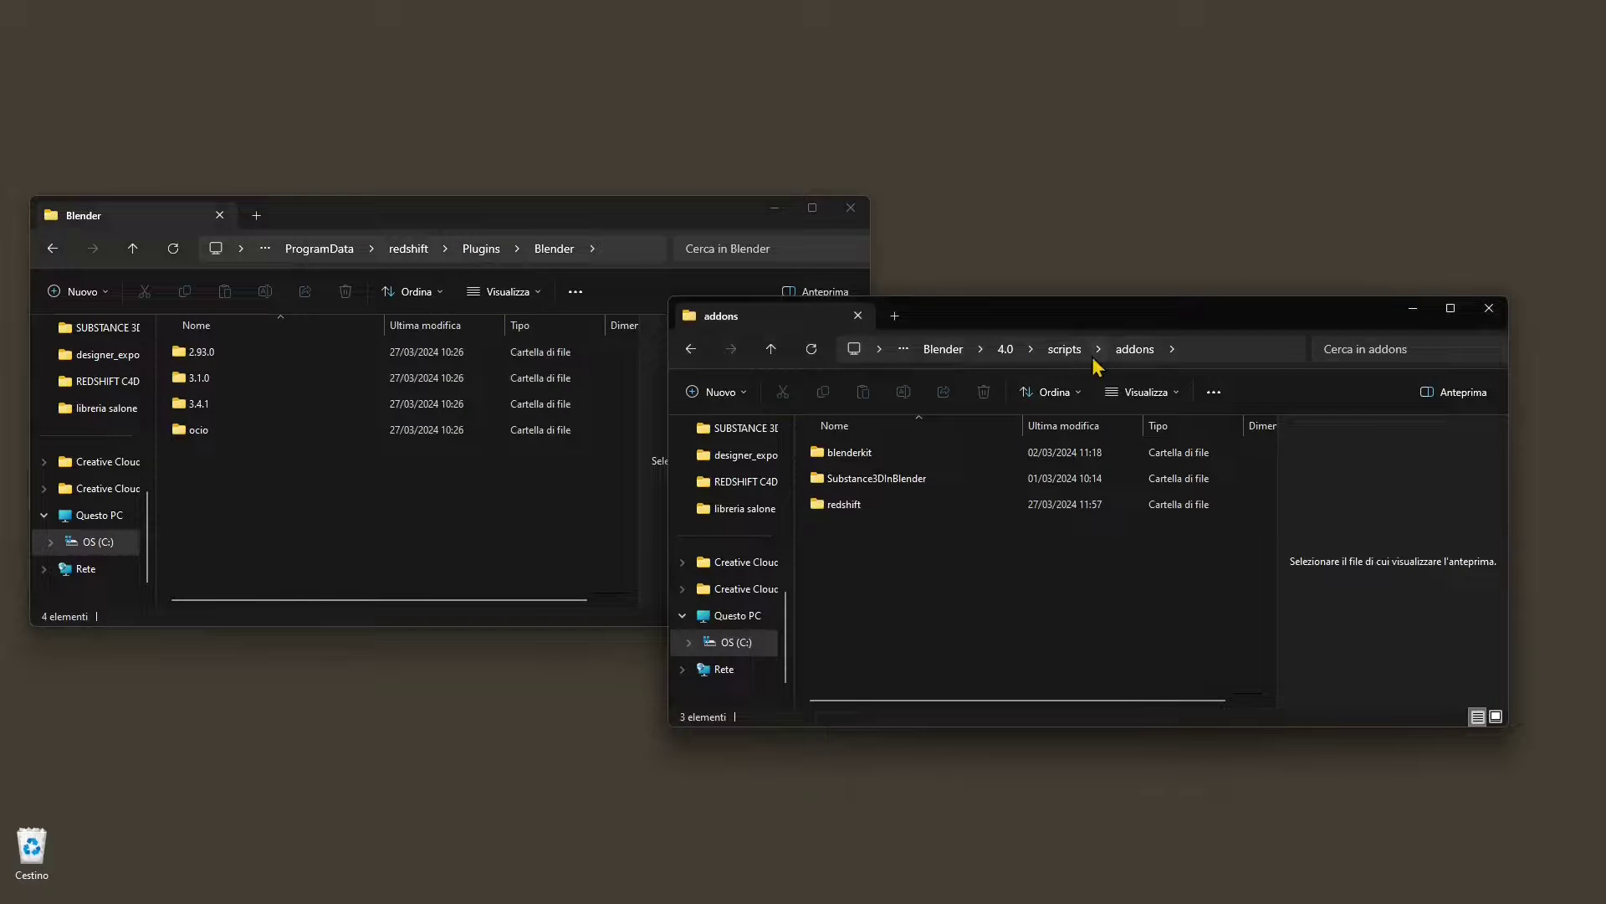